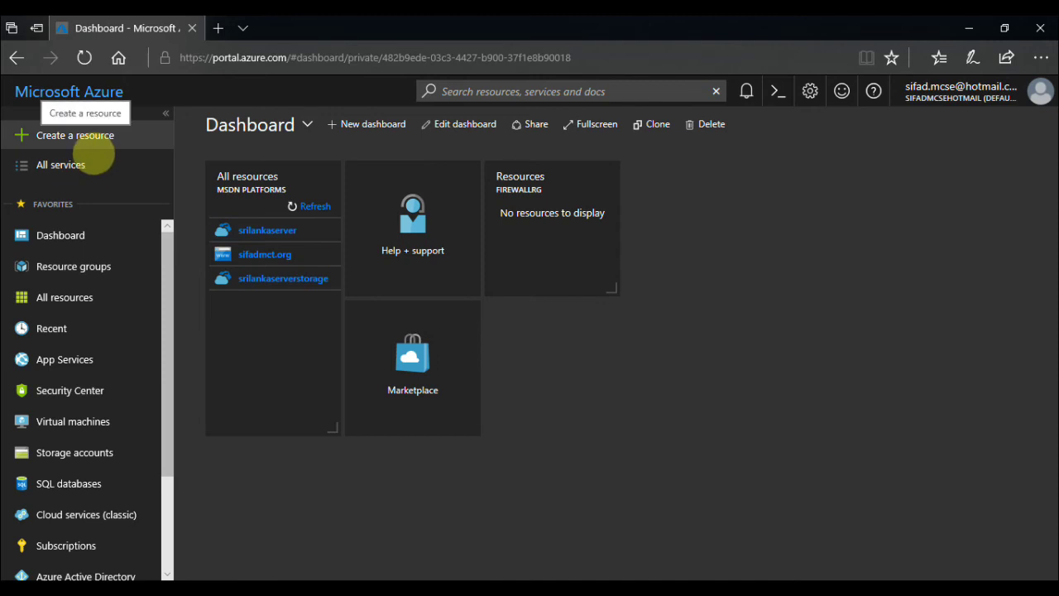
Start a new virtual network from Create a resource > Networking > Virtual network.
left_click(93, 152)
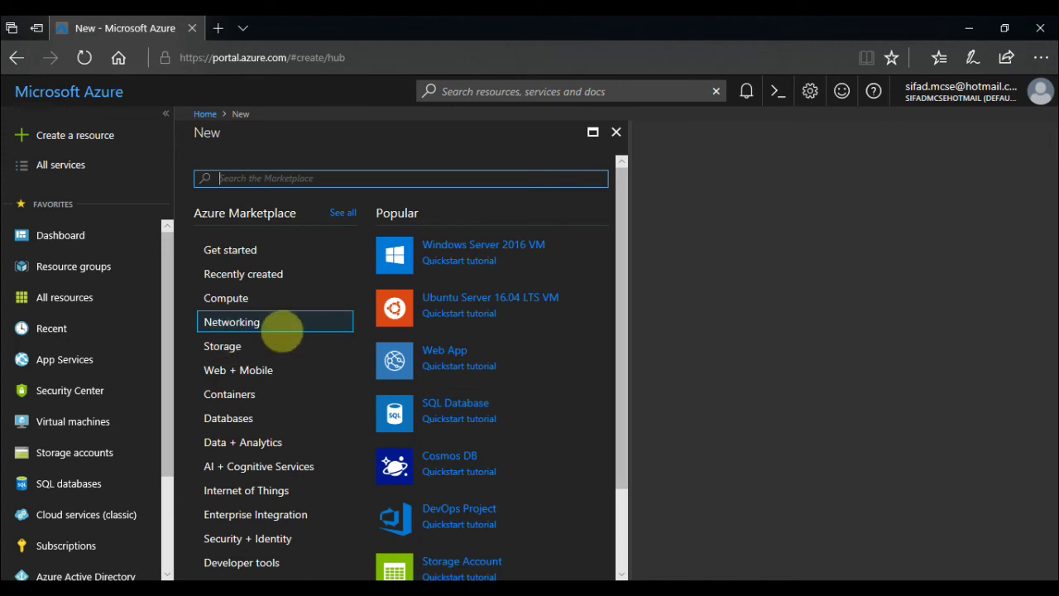
left_click(282, 330)
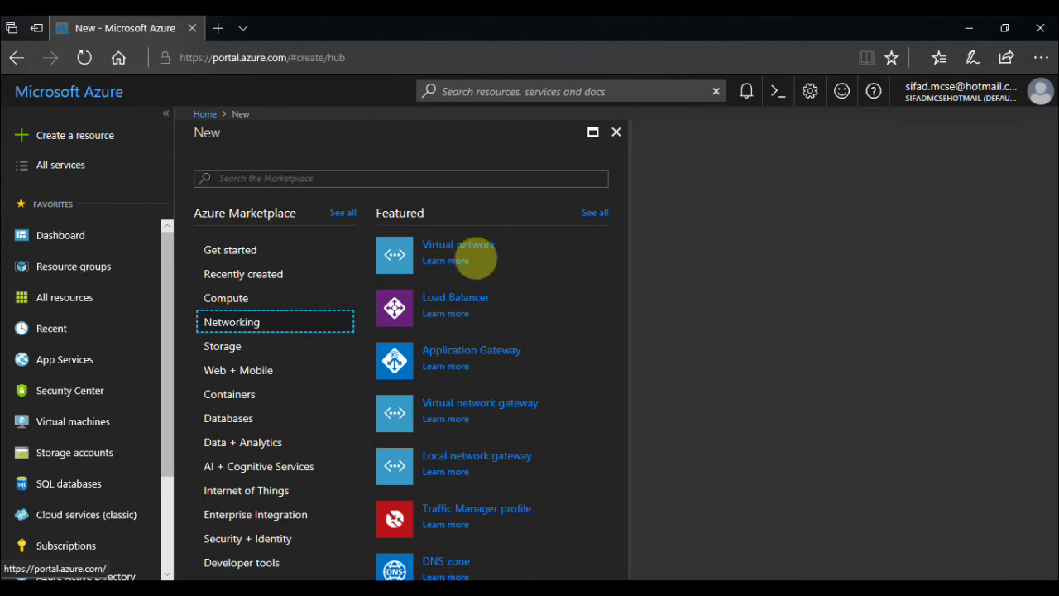
left_click(476, 260)
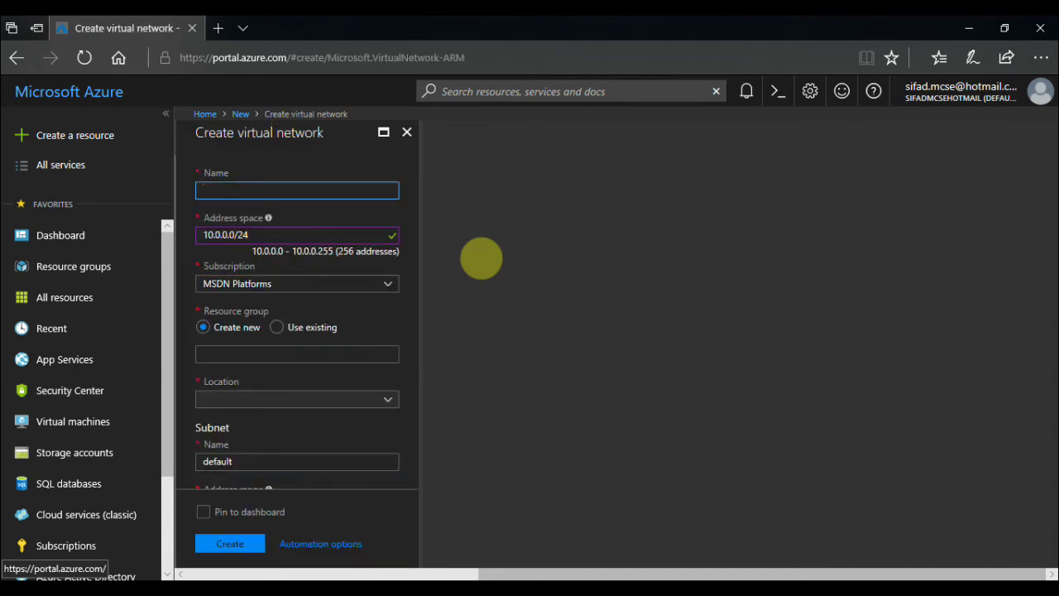
Name the virtual network NewHelpTechVPN with address space 192.168.0.0/16.
type("New")
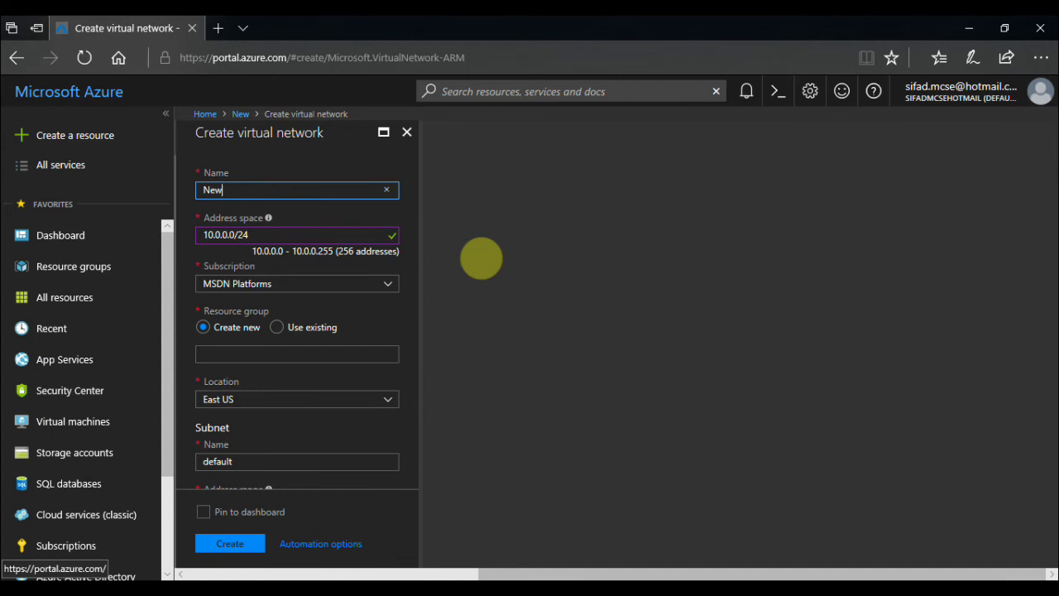
type("HelpTechVPN")
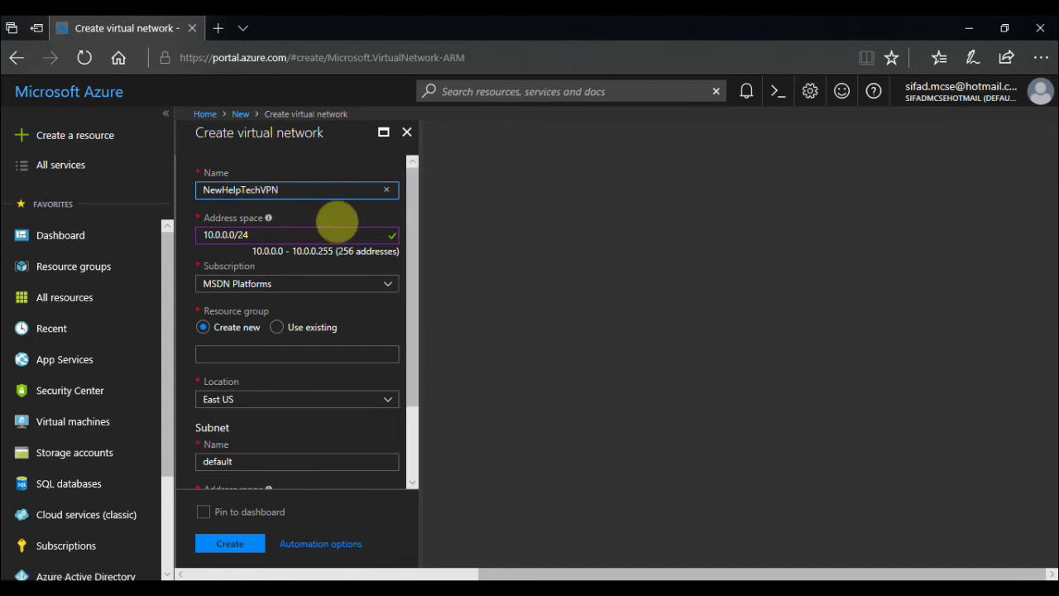
left_click(325, 212)
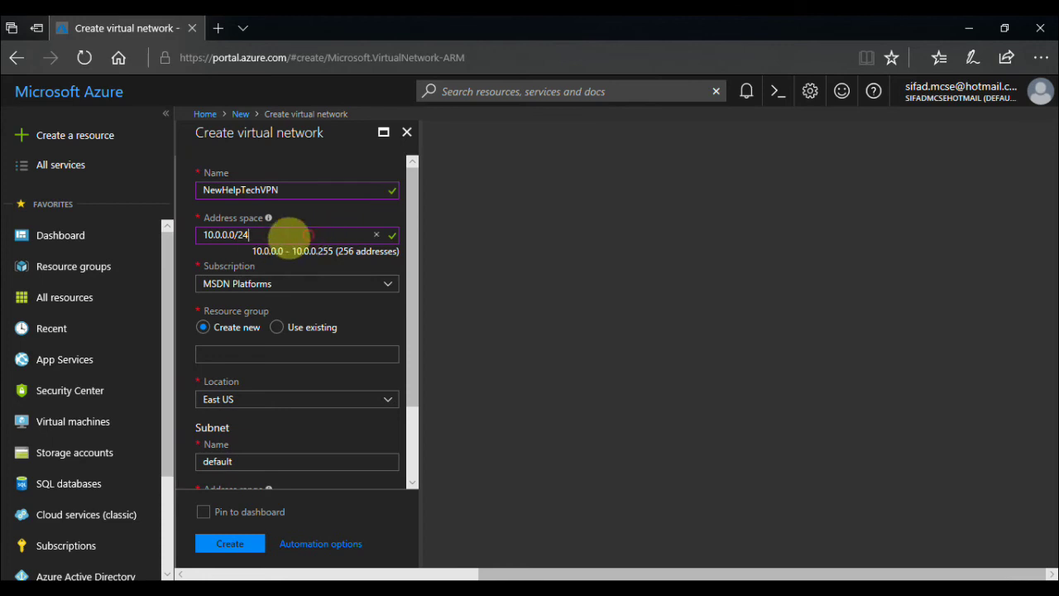
key("ctrl+a")
type("19")
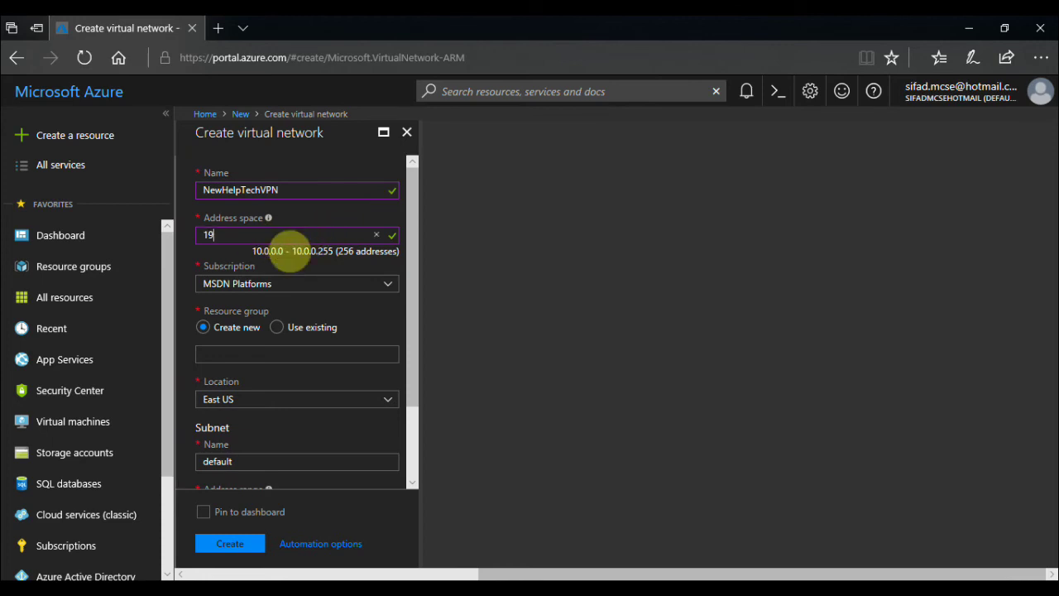
type("2.168")
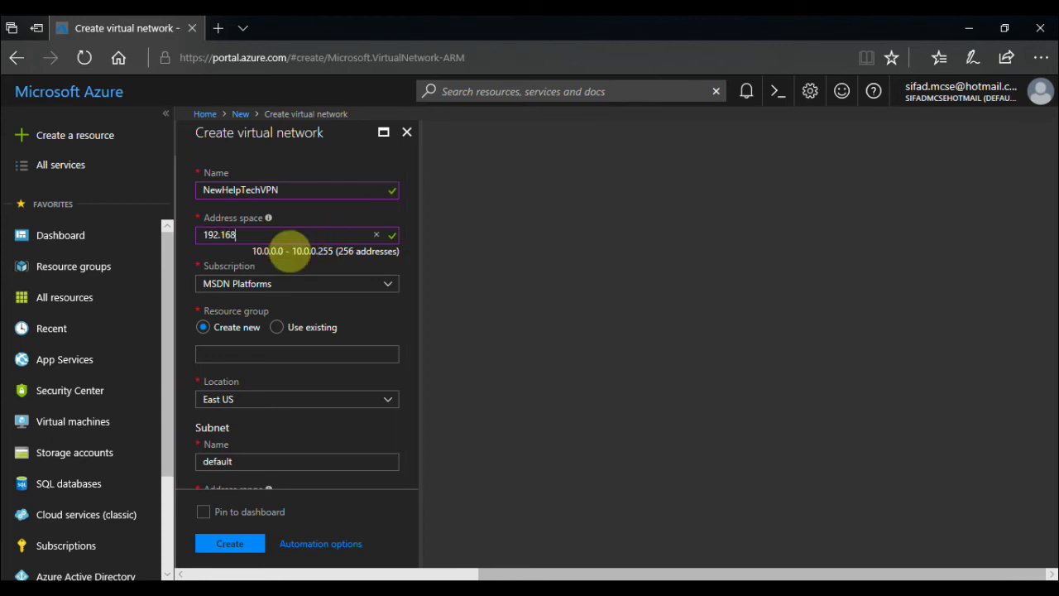
type(".0.0/16")
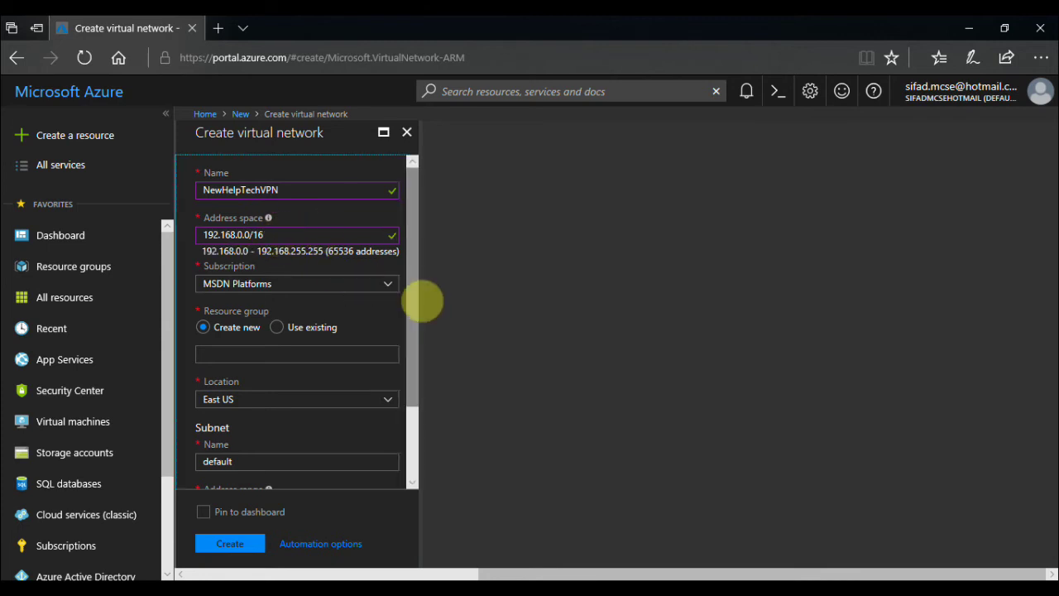
Create a new resource group named NewHelpTechRg for the network.
scroll(418, 306, "down", 1)
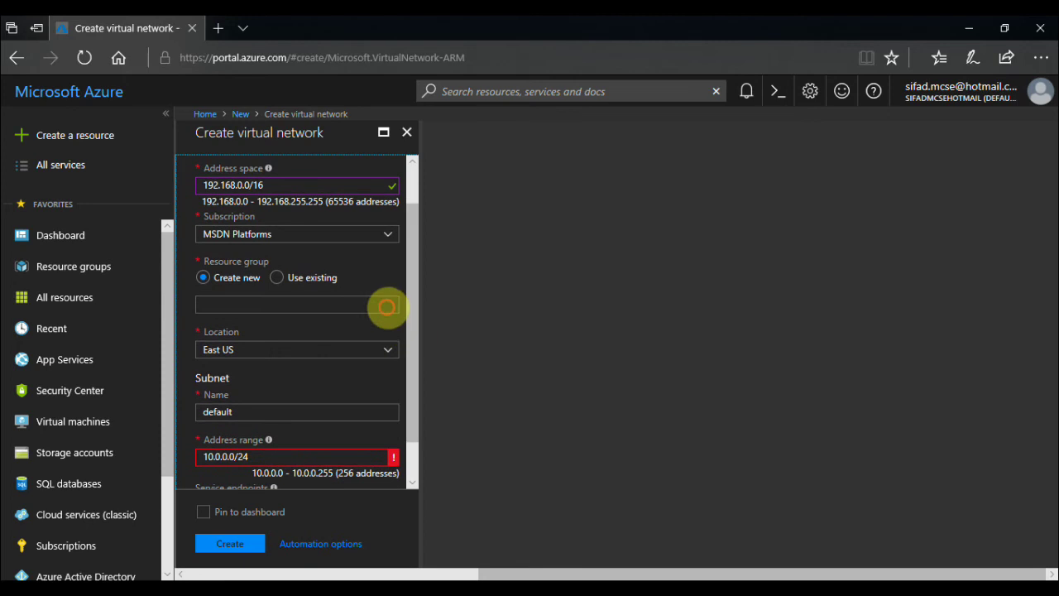
left_click(385, 305)
type("NewHelpTec")
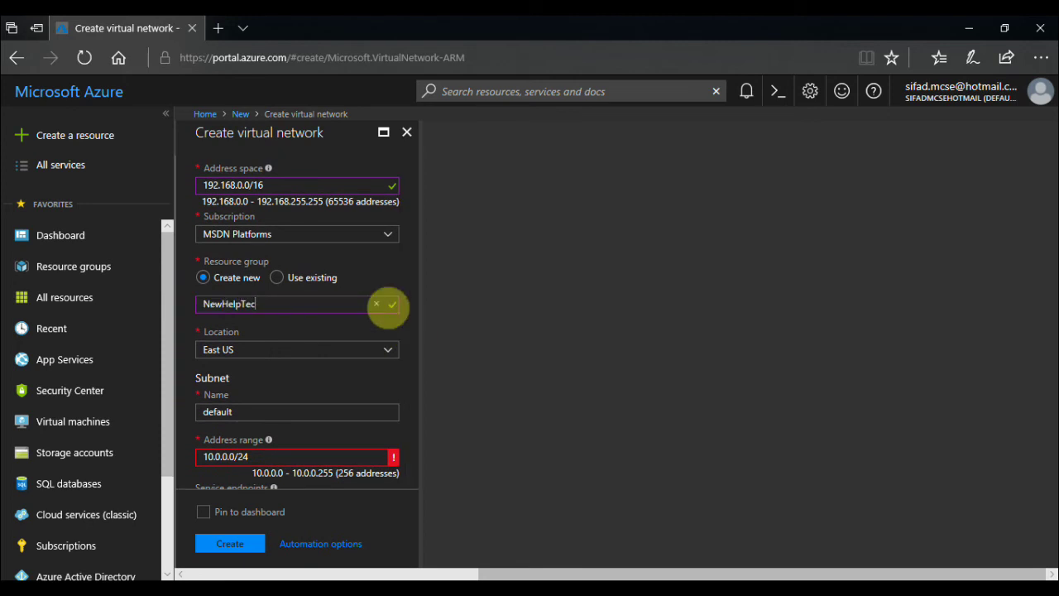
type("hRg")
left_click(352, 334)
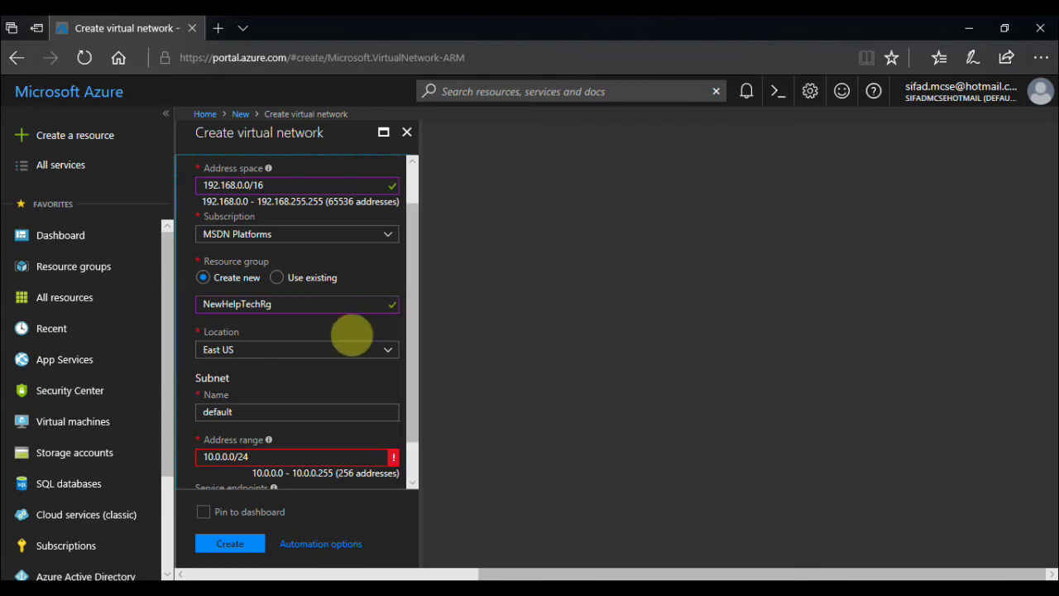
Change the default subnet address range to 192.168.1.0/24.
scroll(408, 392, "down", 1)
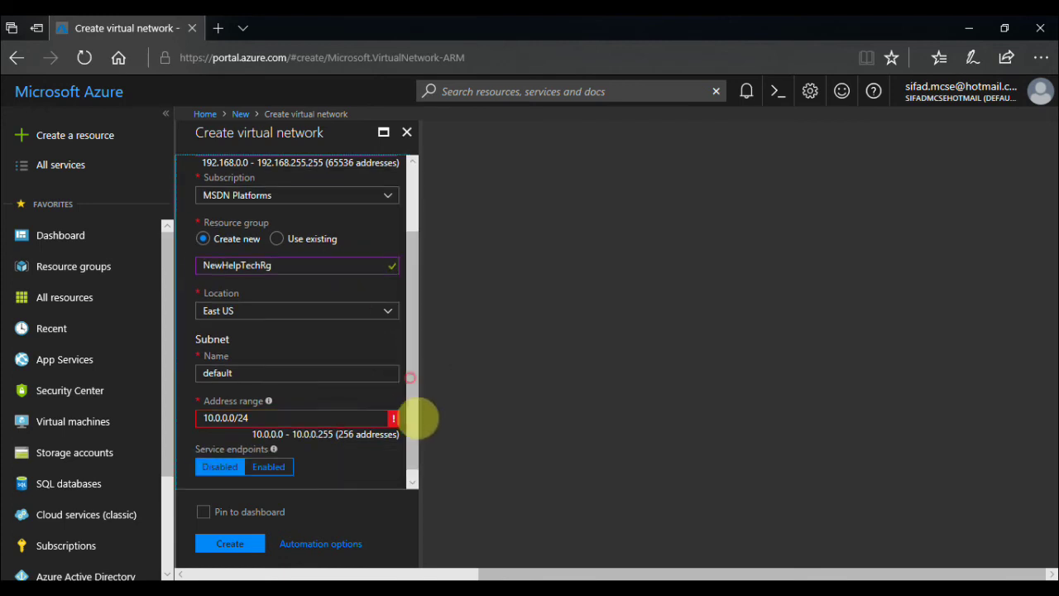
left_click(337, 417)
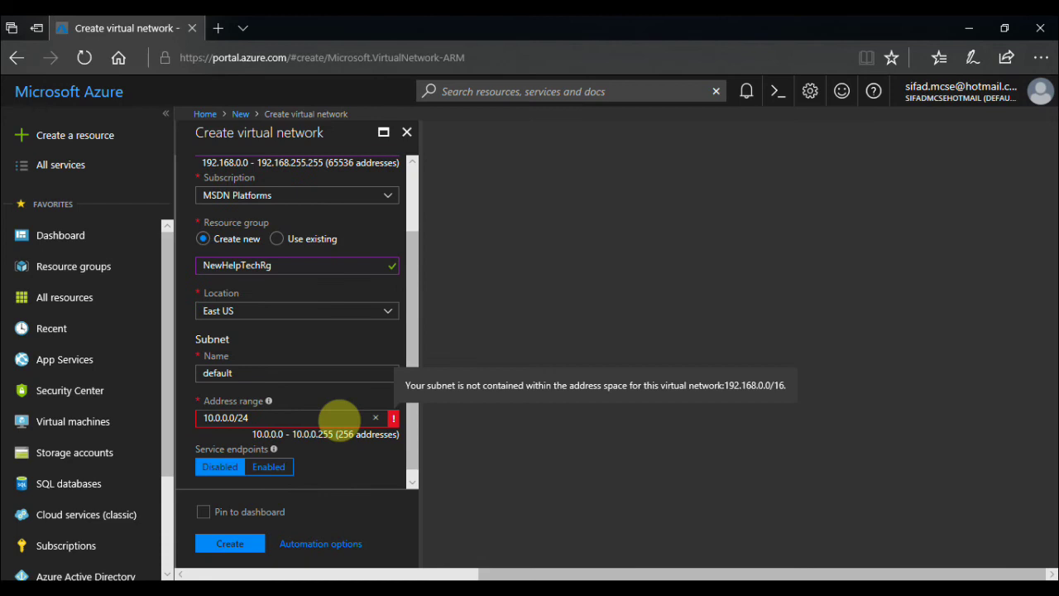
key("ctrl+a")
type("192.168")
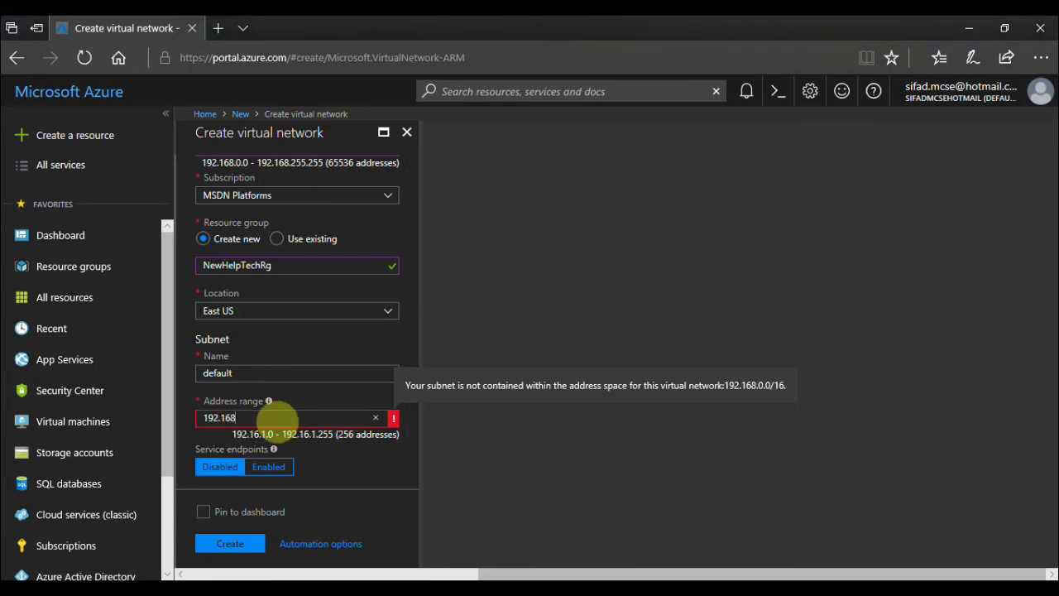
type(".1.0/24")
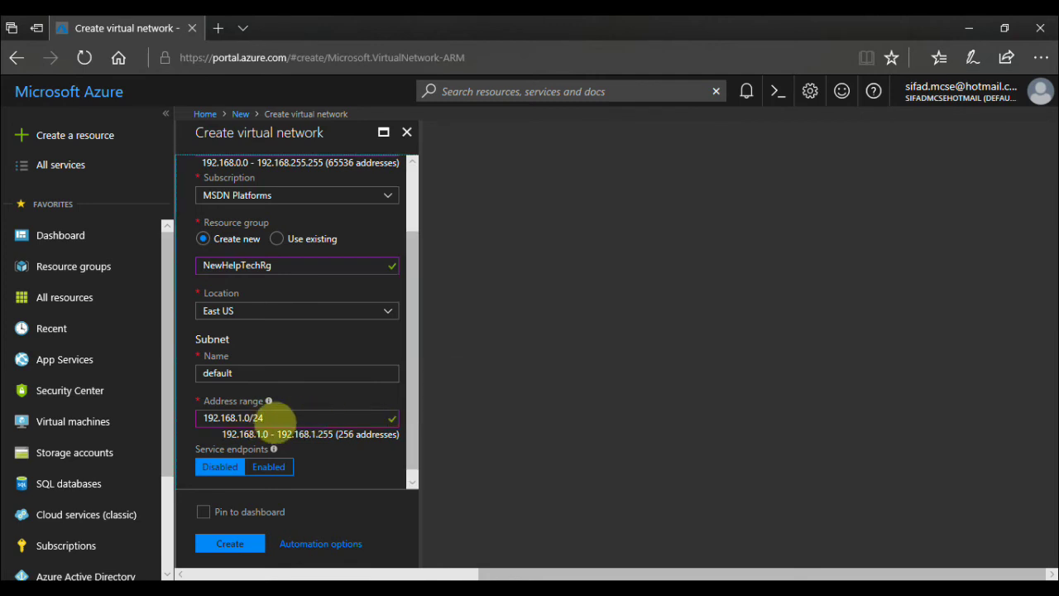
Pin the virtual network to the dashboard and submit it for validation.
scroll(420, 393, "up", 1)
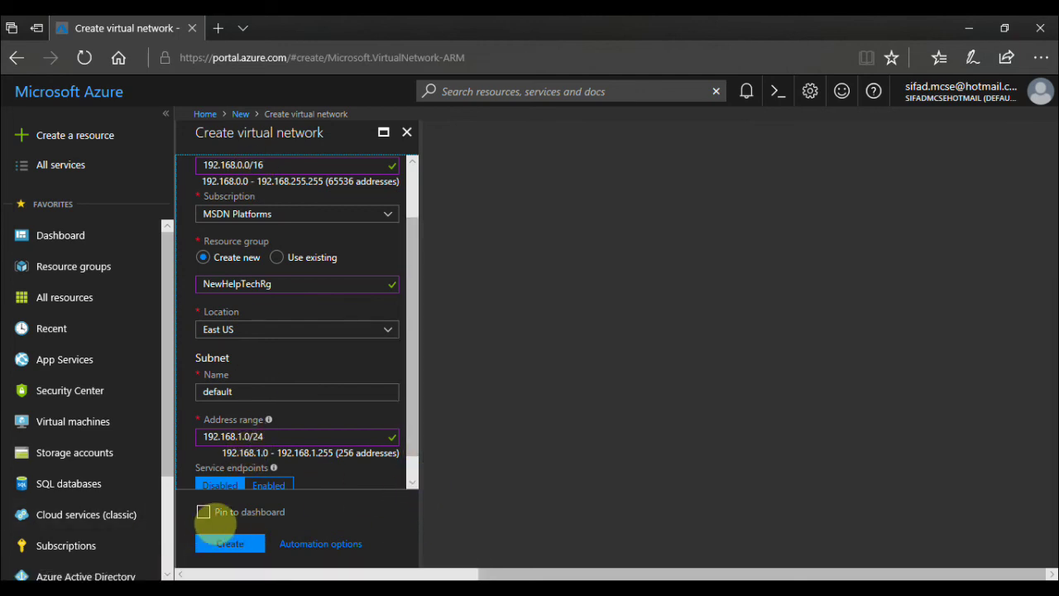
left_click(203, 512)
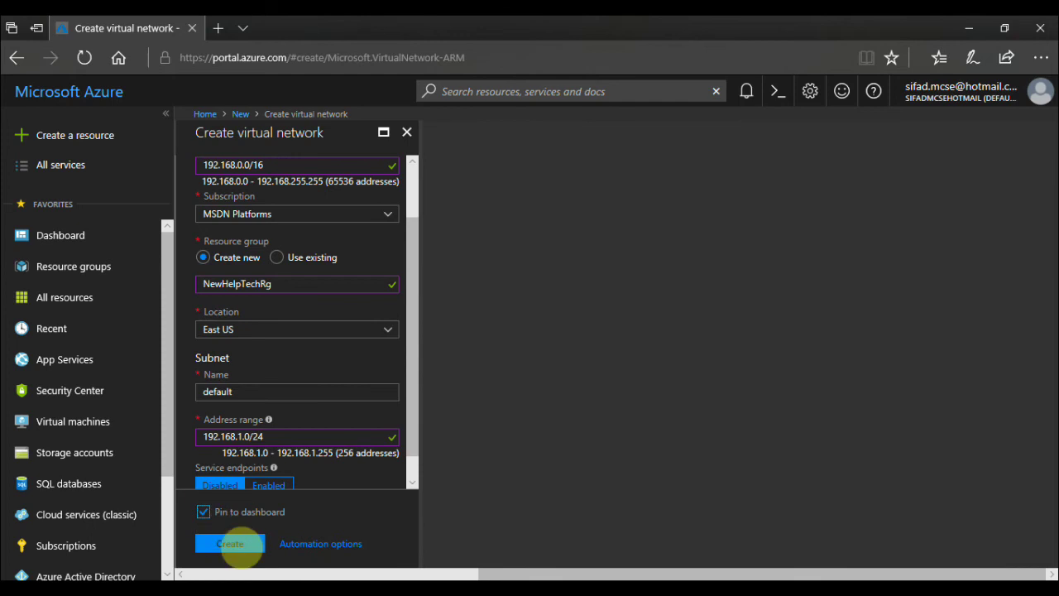
left_click(225, 546)
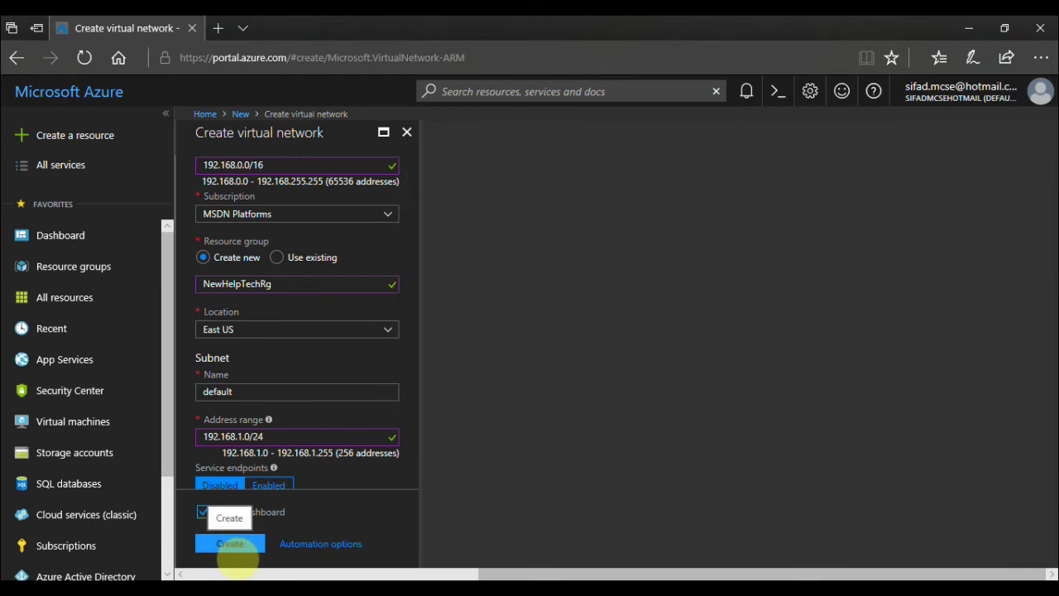
left_click(235, 550)
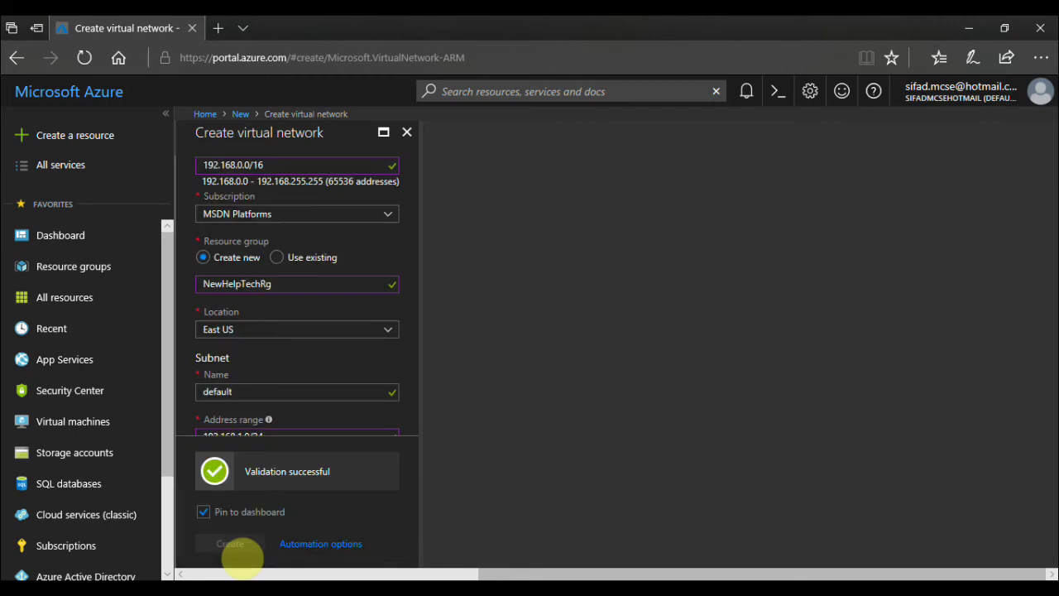
Create the validated NewHelpTechVPN network and let its deployment finish.
left_click(238, 549)
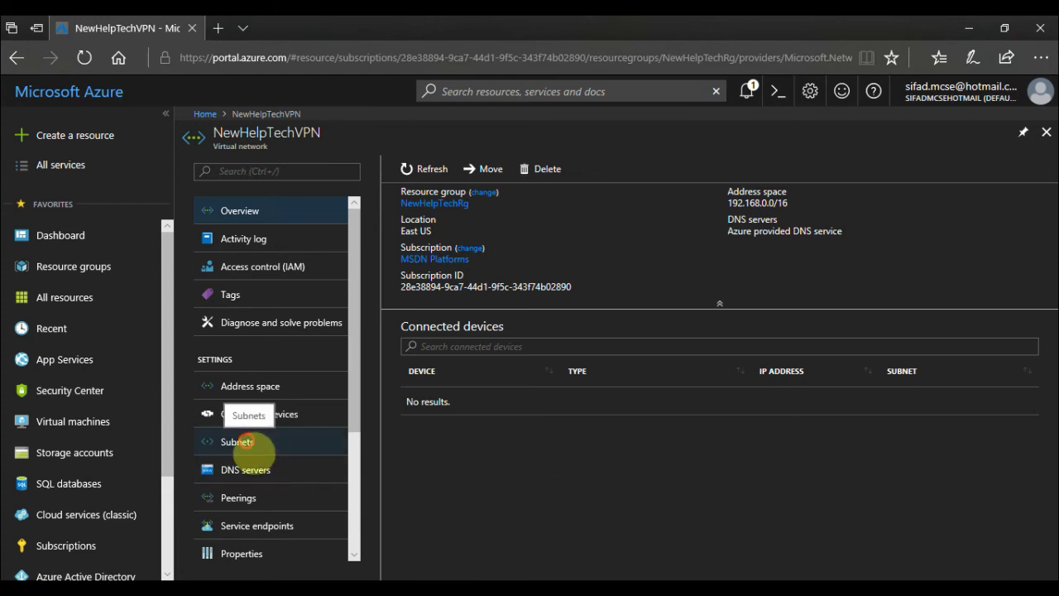
Add a GatewaySubnet of 192.168.0.0/24 to NewHelpTechVPN, then return to the dashboard.
left_click(258, 447)
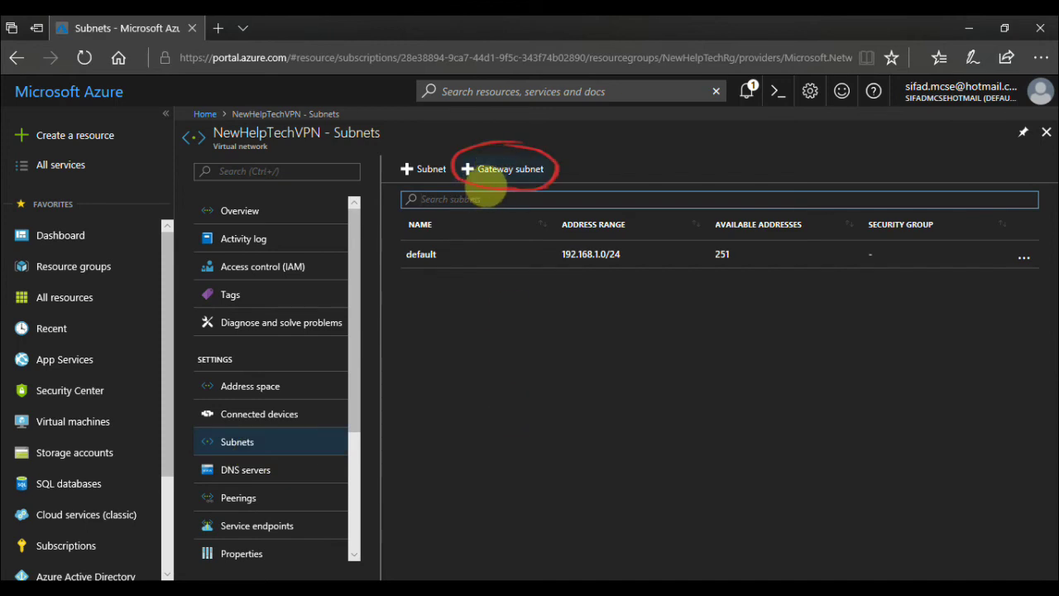
left_click(500, 176)
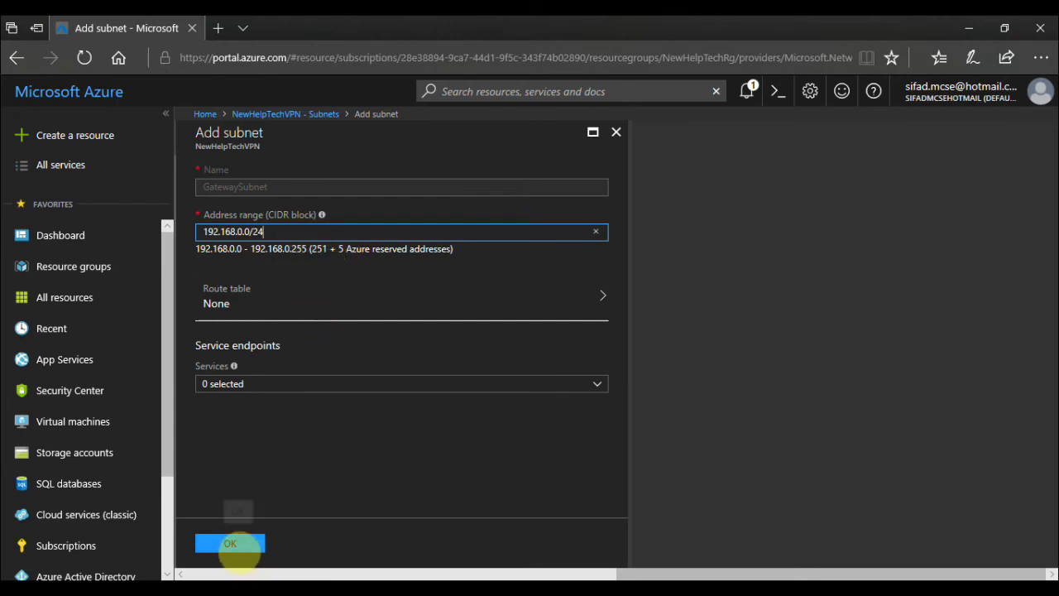
left_click(234, 544)
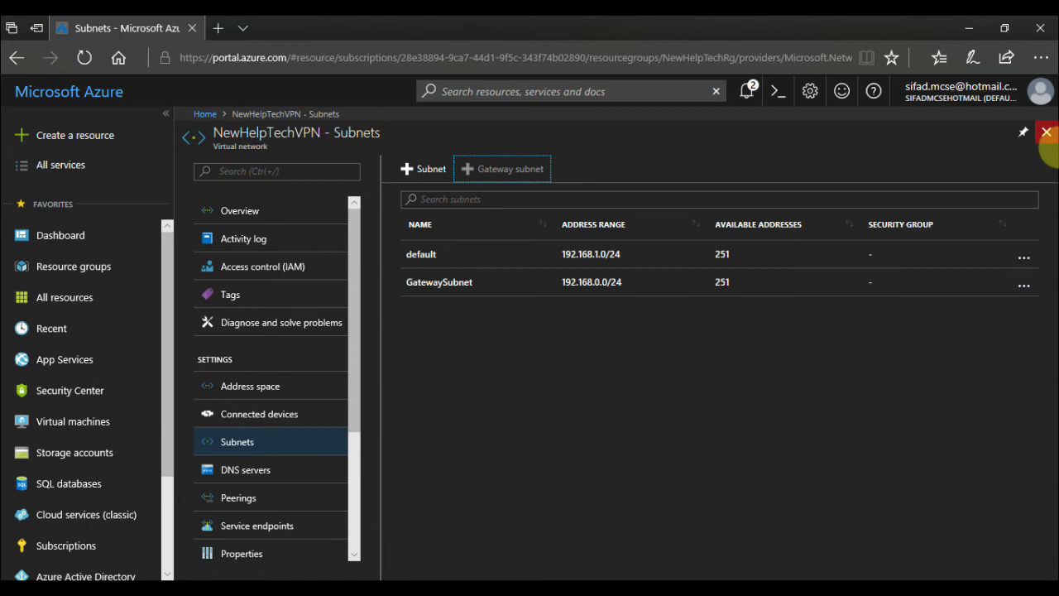
left_click(1046, 132)
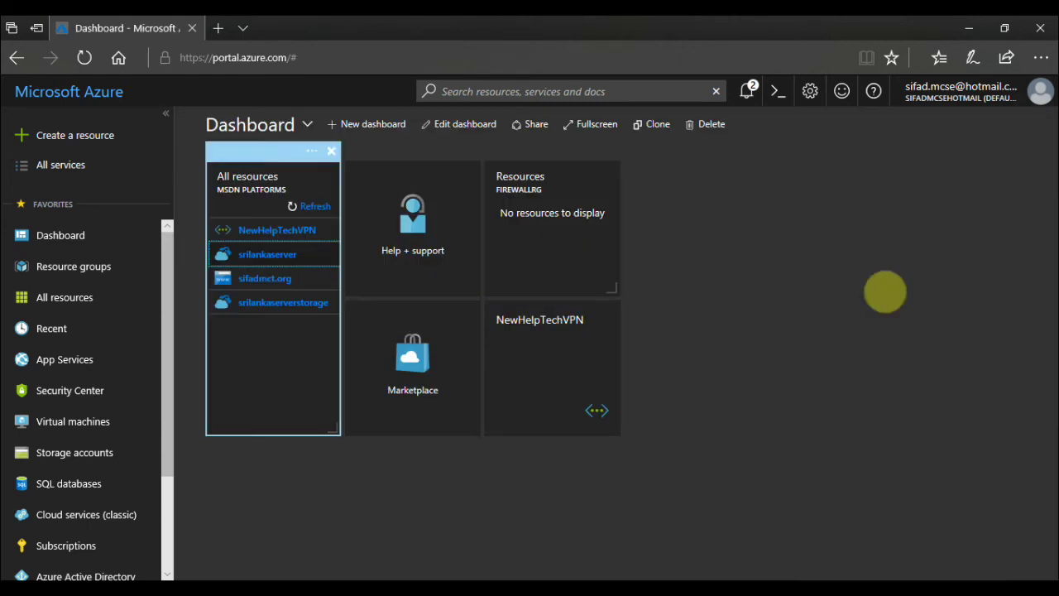
Start a new virtual network gateway from Create a resource > Networking.
left_click(860, 313)
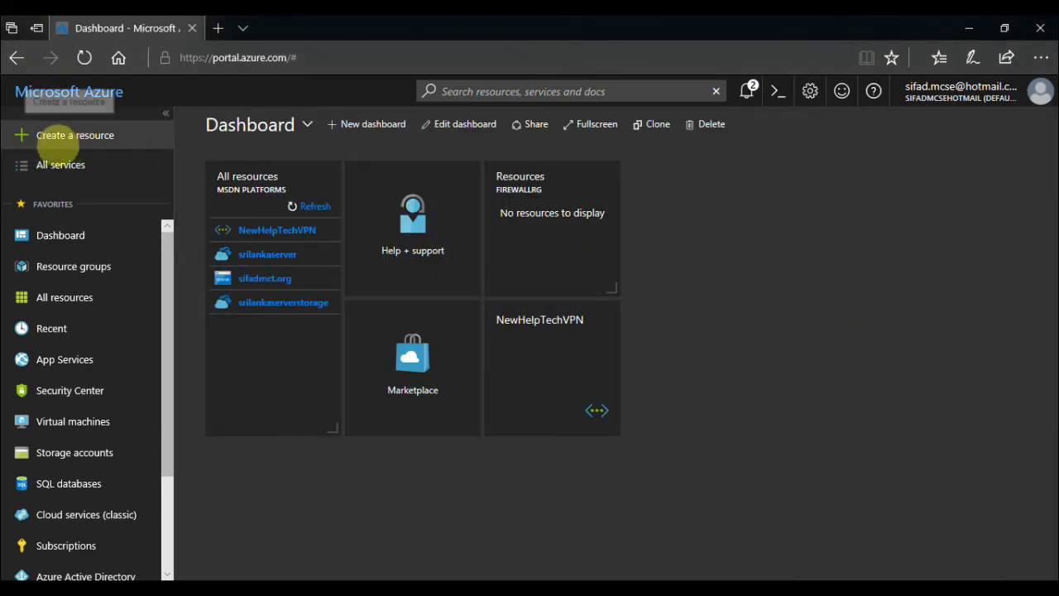
left_click(76, 140)
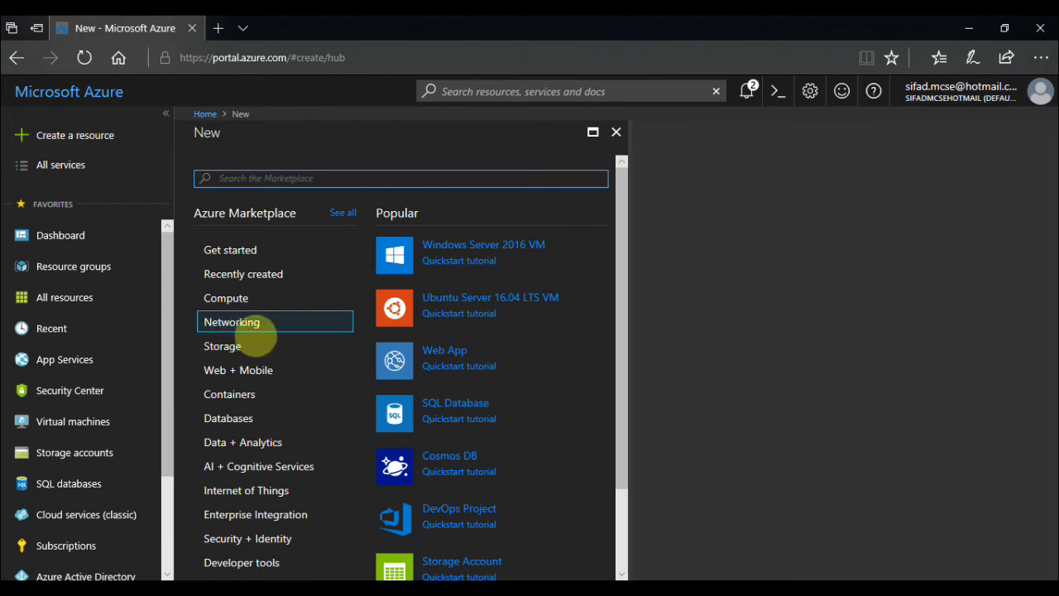
left_click(252, 332)
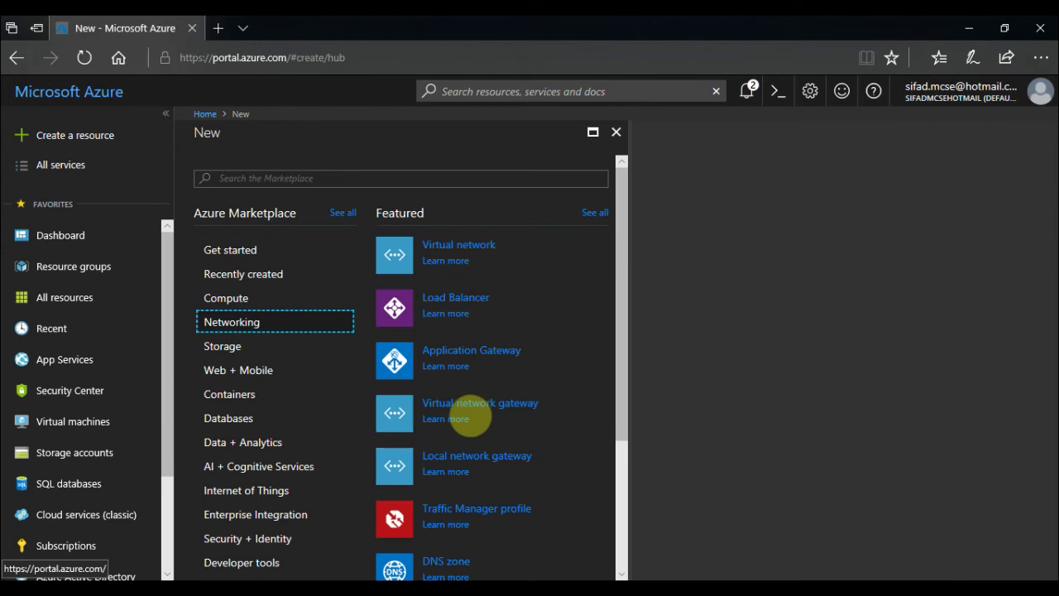
left_click(473, 413)
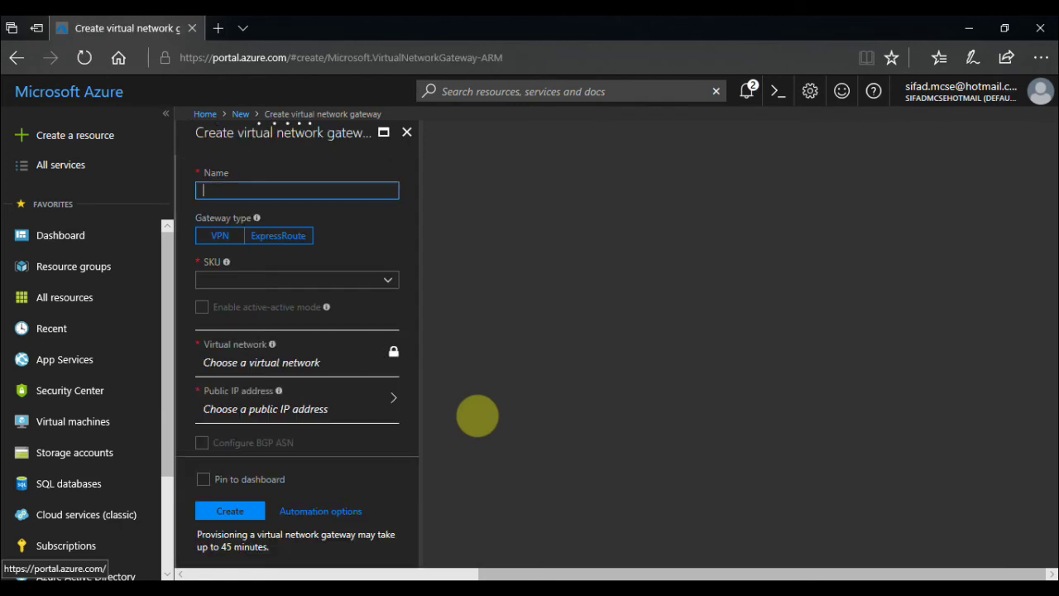
Name the gateway NewHelptech, make it Policy-based with Basic SKU, and list virtual networks.
left_click(391, 190)
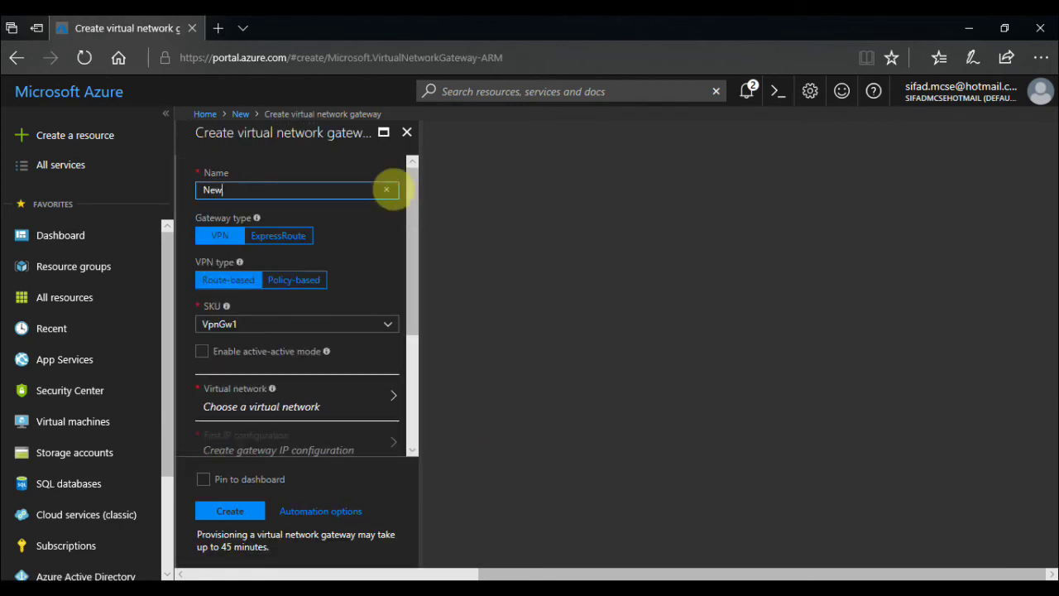
type("NewHelptech")
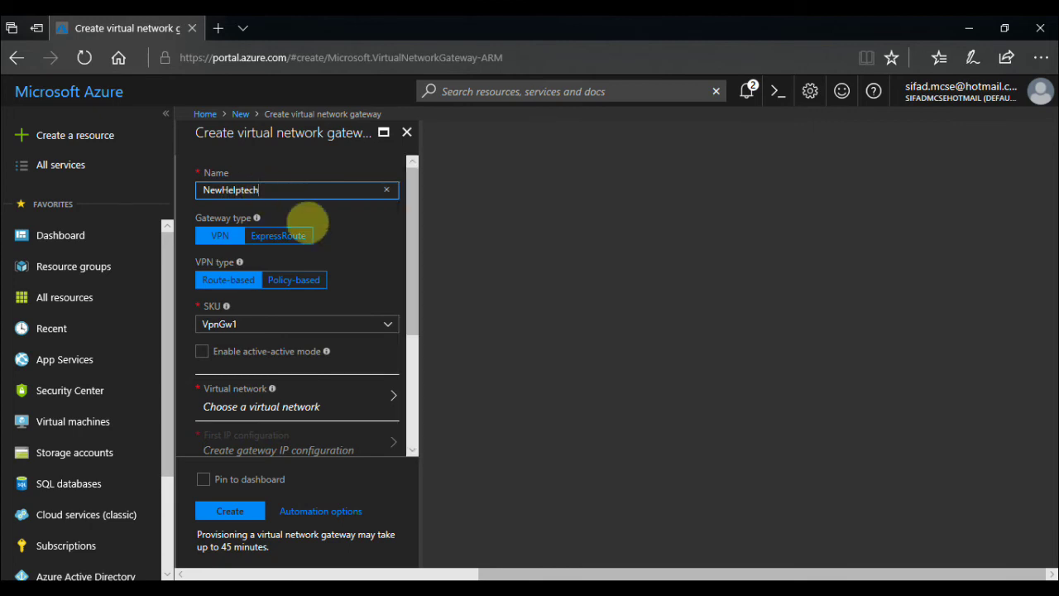
left_click(351, 233)
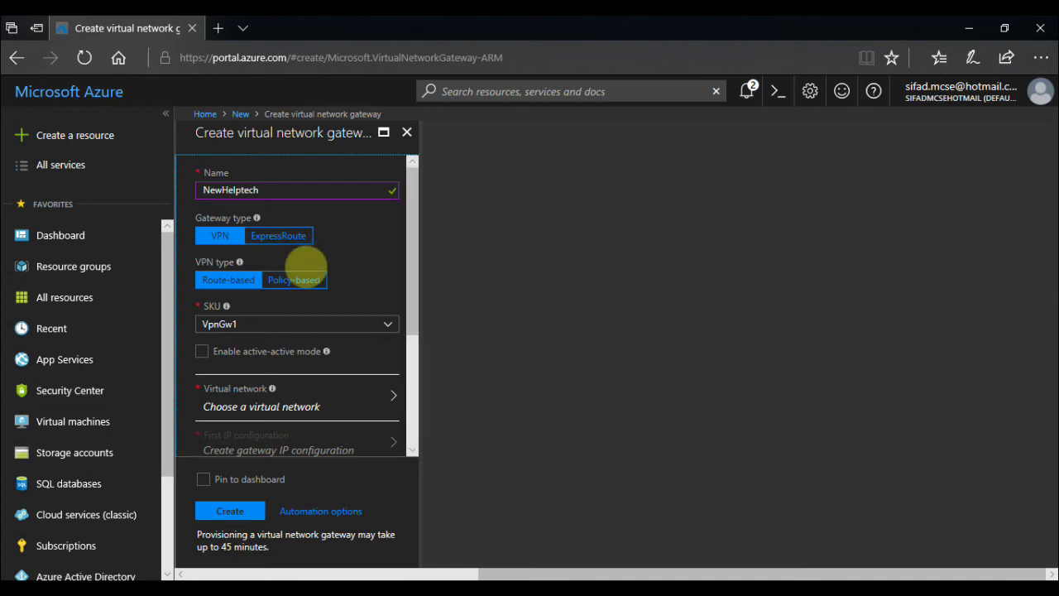
left_click(292, 282)
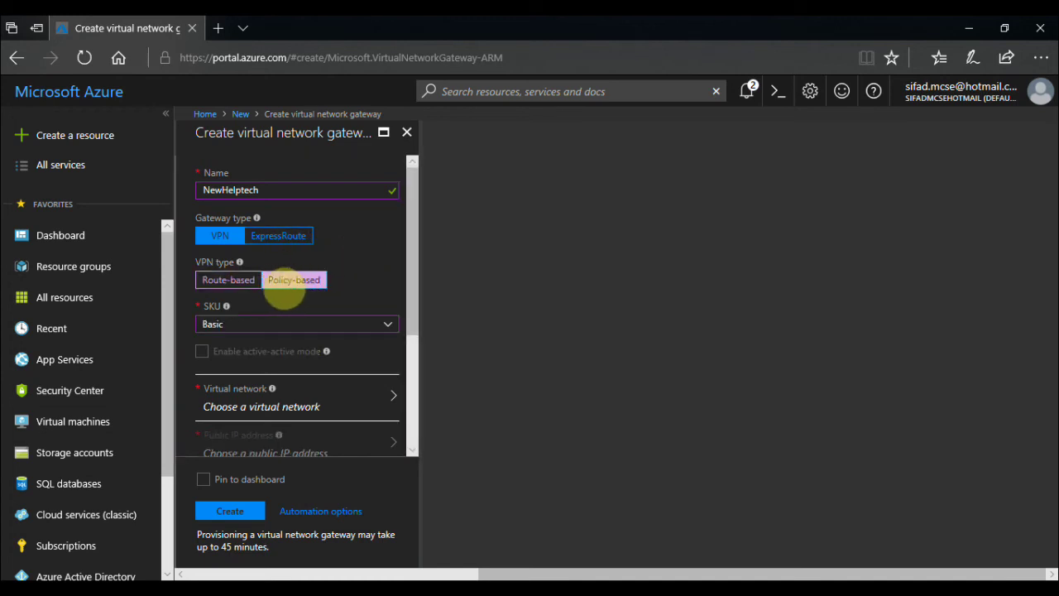
left_click_drag(420, 234, 420, 283)
left_click(394, 239)
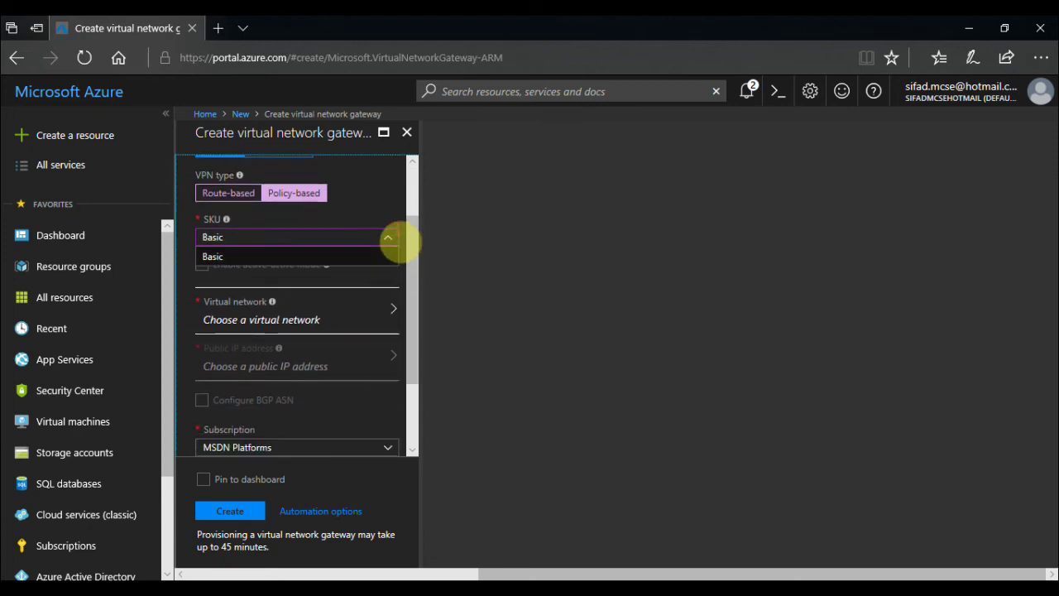
left_click(348, 257)
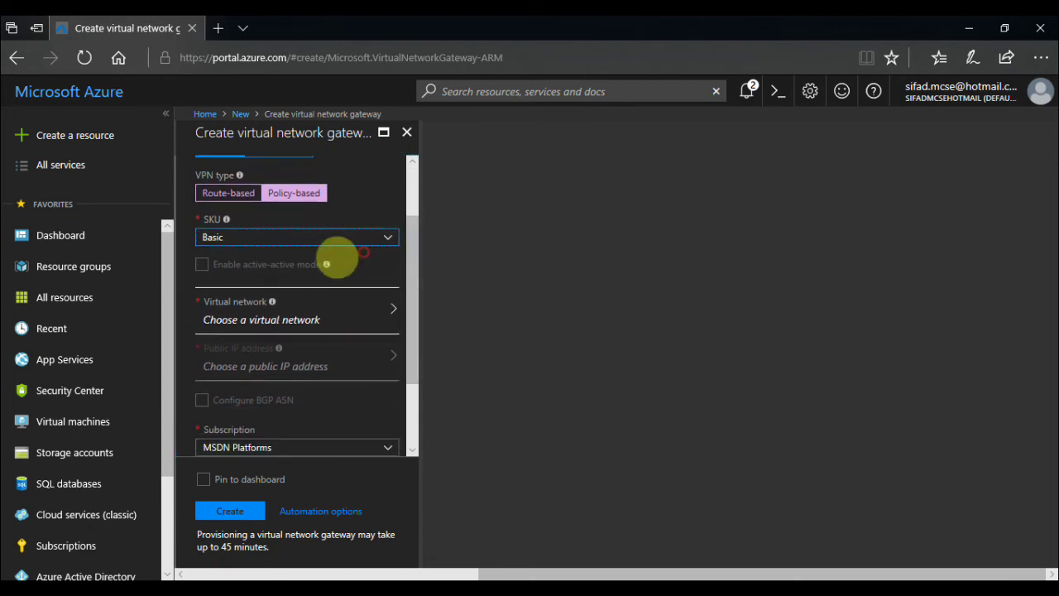
left_click_drag(421, 251, 414, 285)
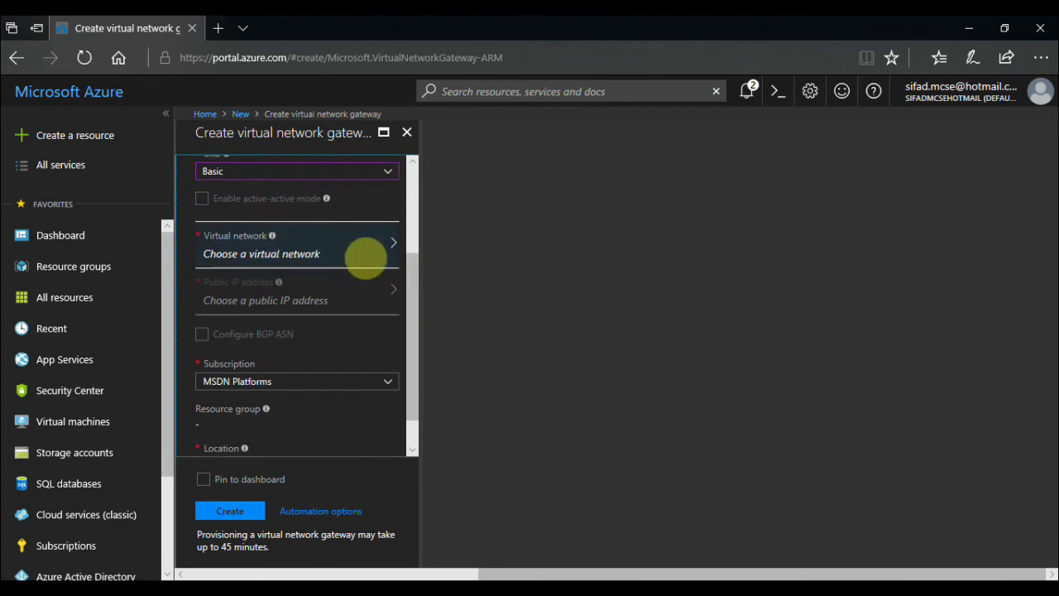
left_click(354, 258)
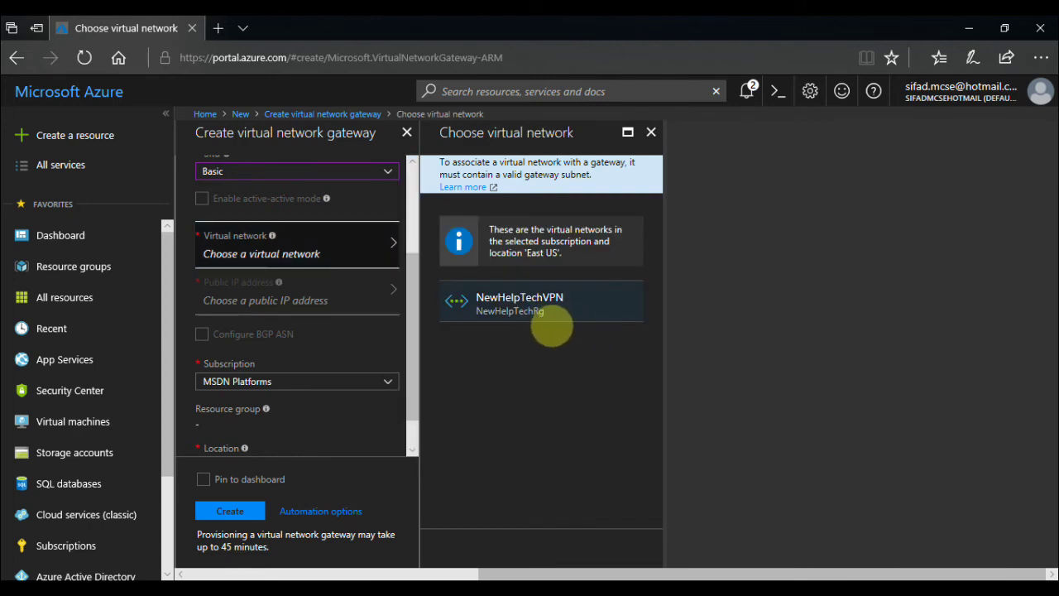
Attach NewHelpTechVPN and create a new public IP address named NewHelptech.
left_click(553, 325)
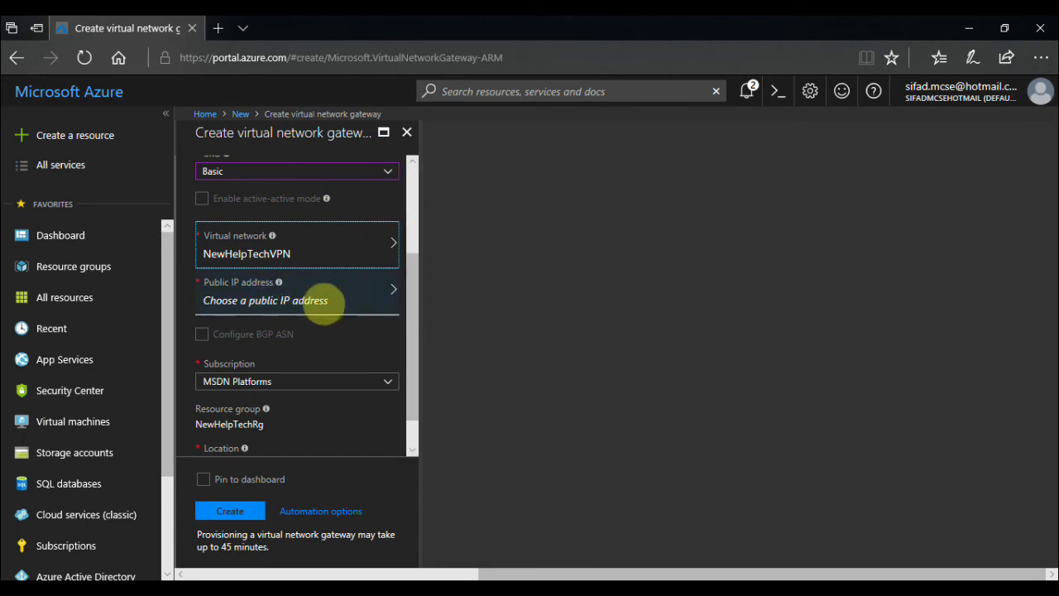
left_click(336, 298)
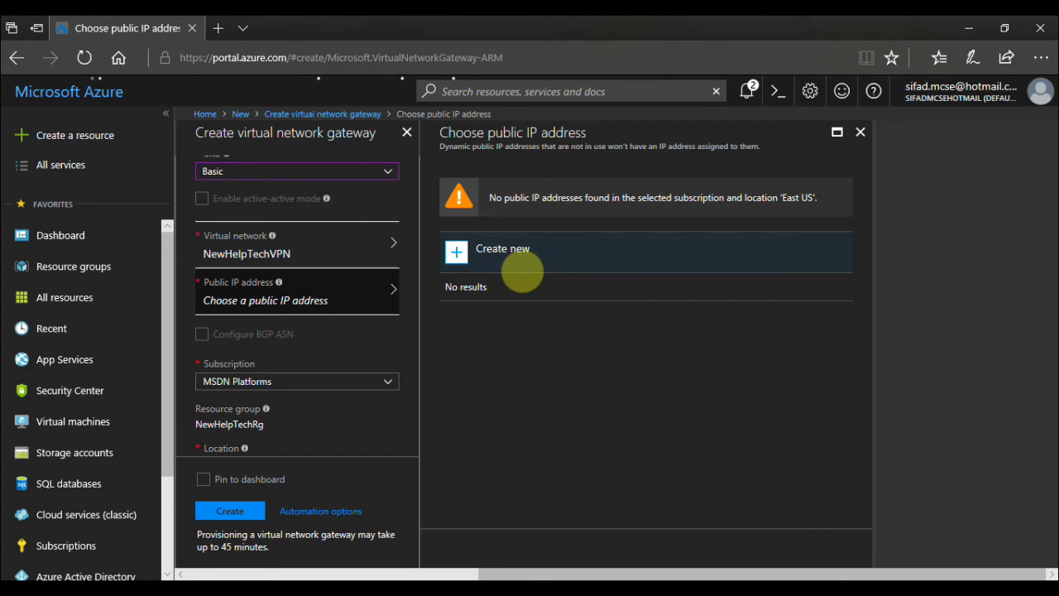
left_click(522, 269)
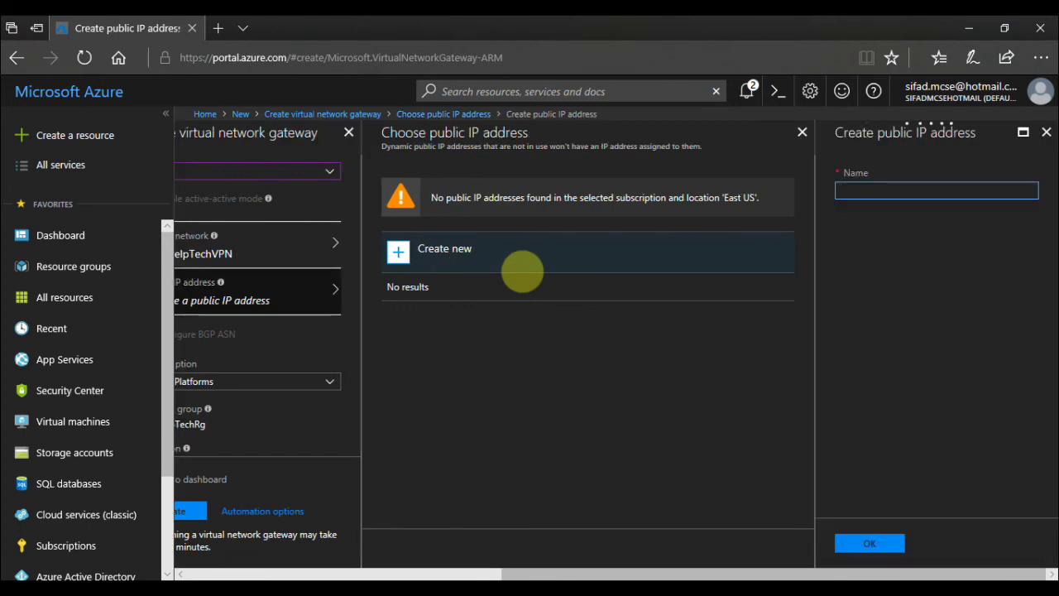
type("NewHelptech")
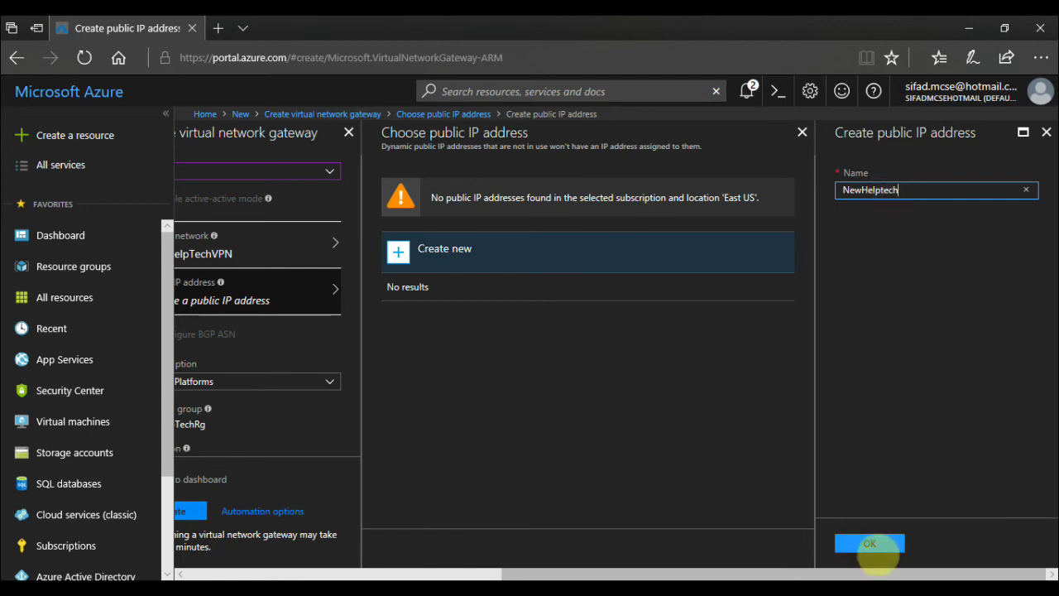
left_click(870, 544)
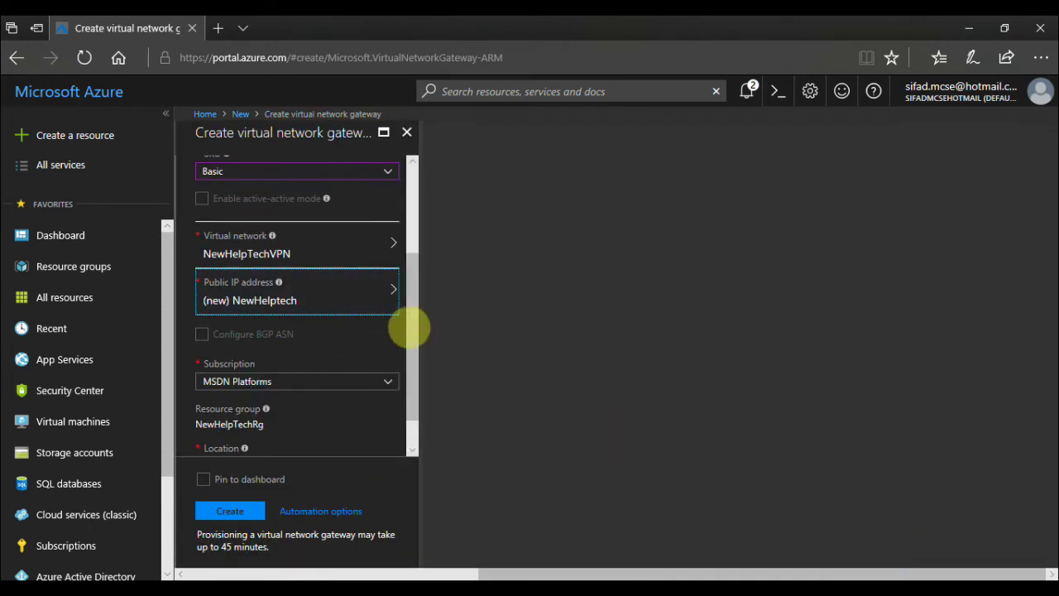
Pin the NewHelptech gateway to the dashboard and submit it for creation.
left_click_drag(408, 328, 418, 381)
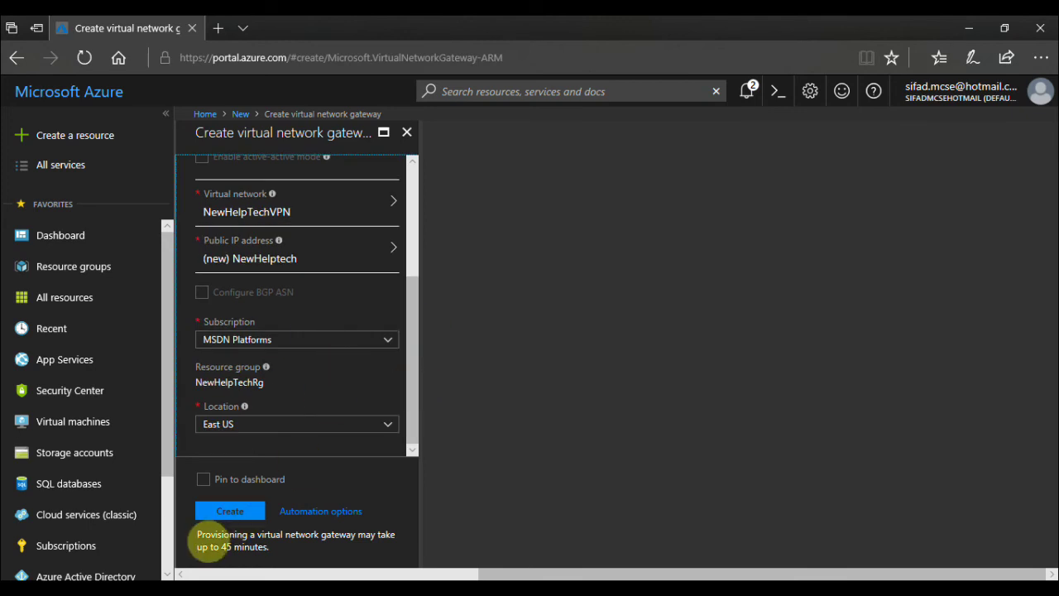
left_click_drag(198, 534, 267, 556)
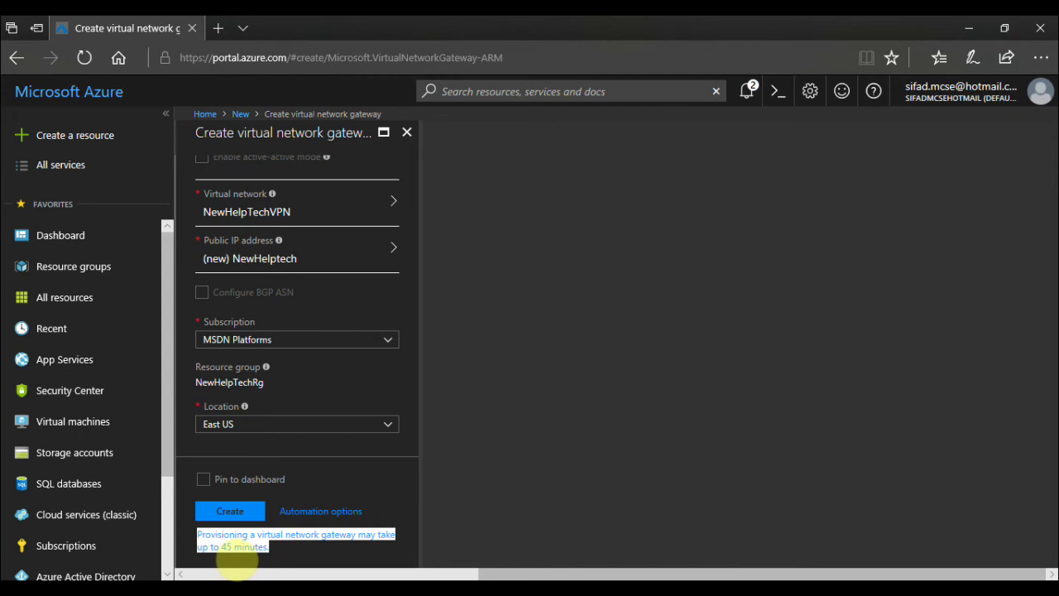
left_click(321, 561)
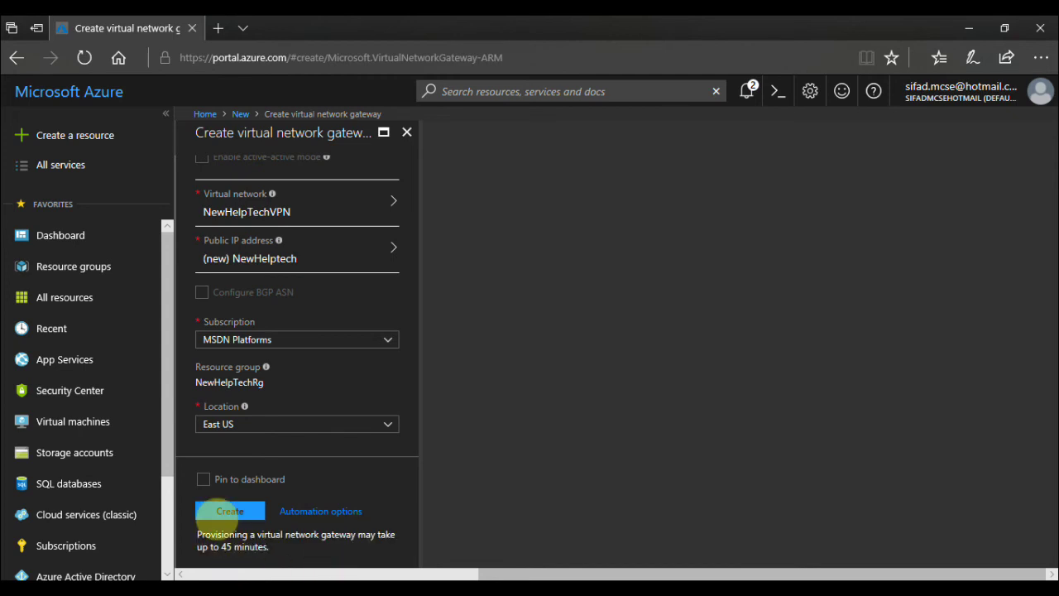
left_click(203, 479)
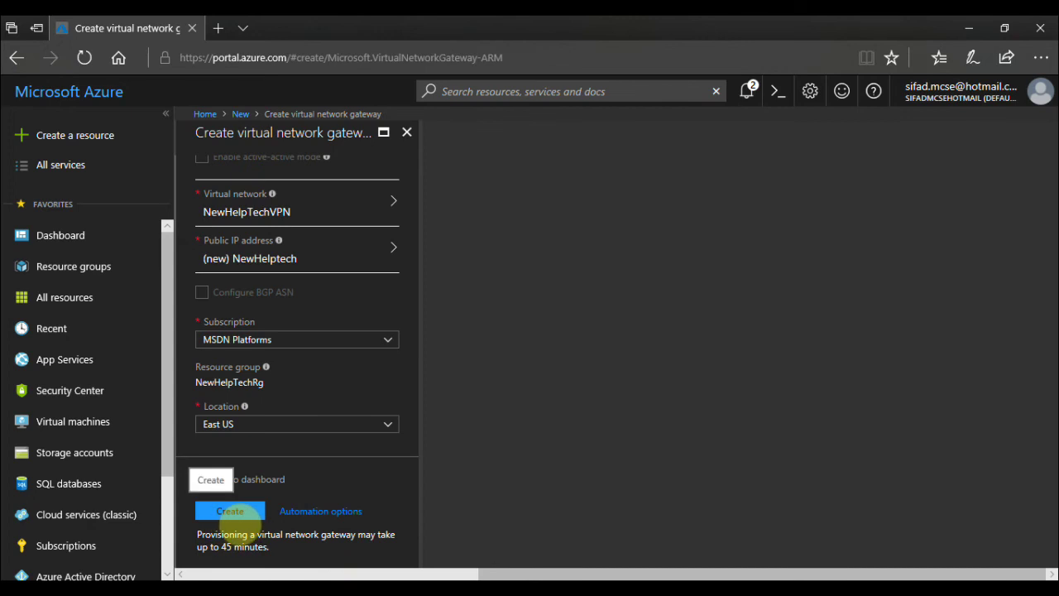
left_click(233, 513)
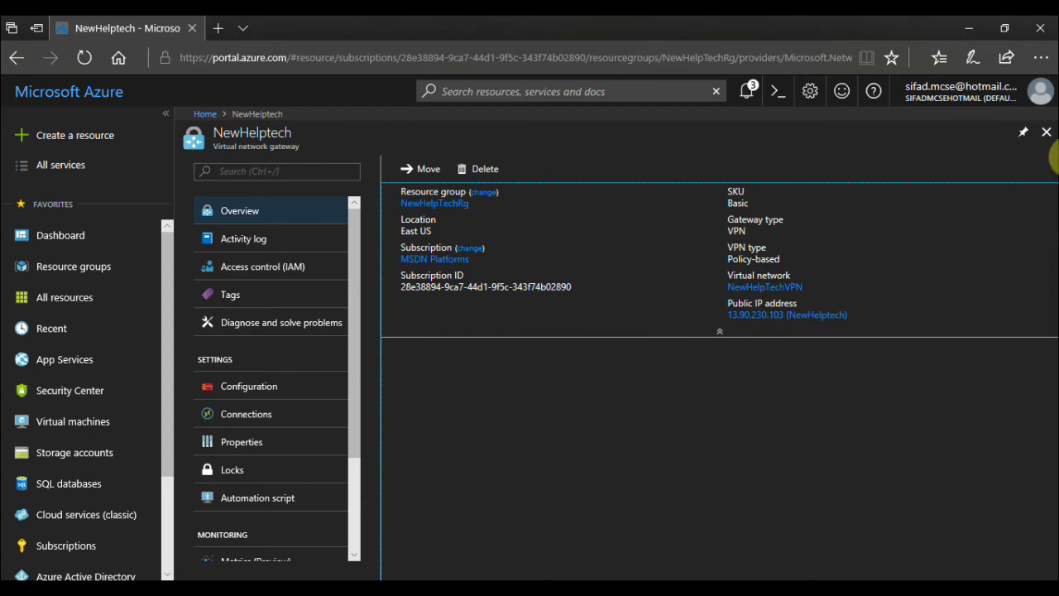
Close the NewHelptech gateway overview (public IP 13.90.230.103) to return to the dashboard.
left_click(1045, 133)
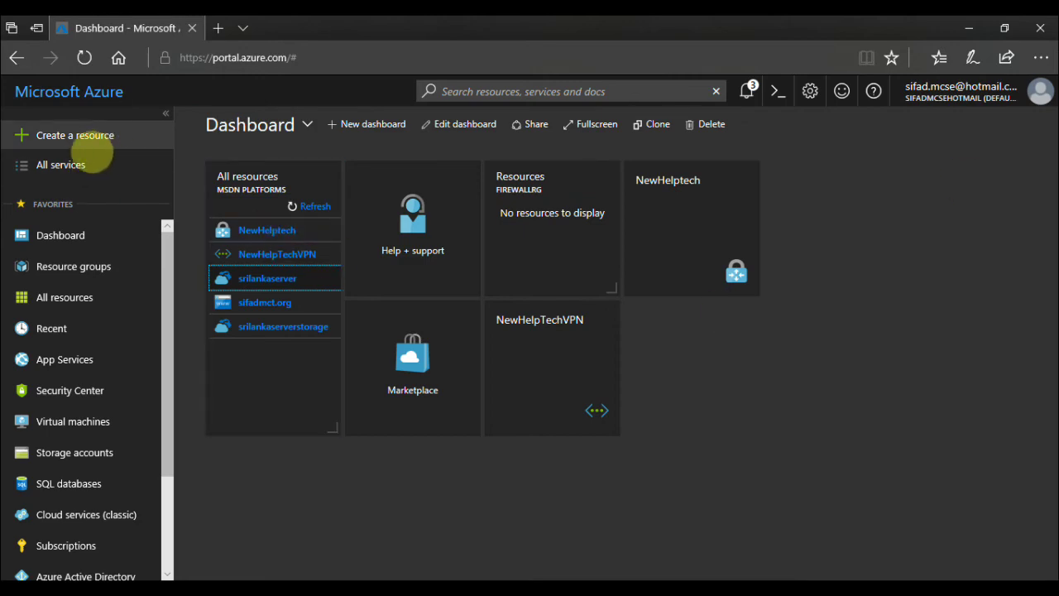
Start a new Networking > Local network gateway resource named NewHelpTech.
left_click(93, 141)
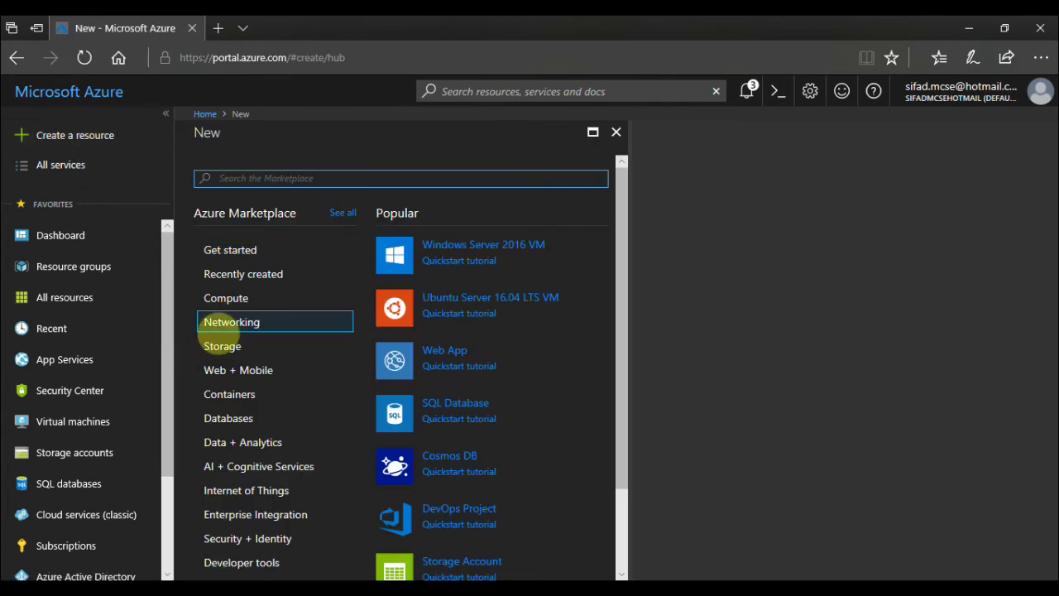
left_click(220, 327)
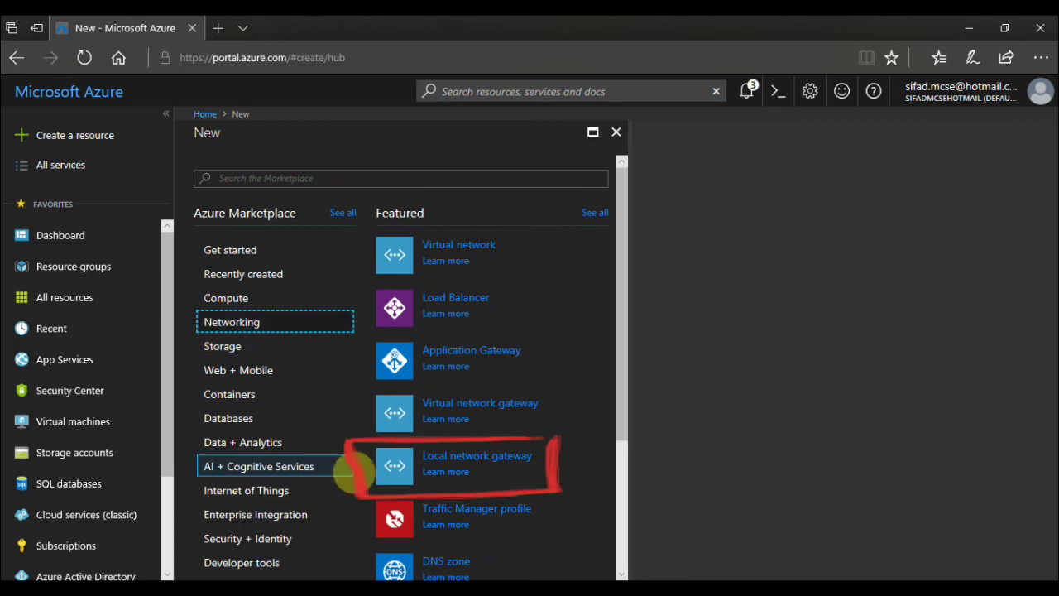
left_click(468, 465)
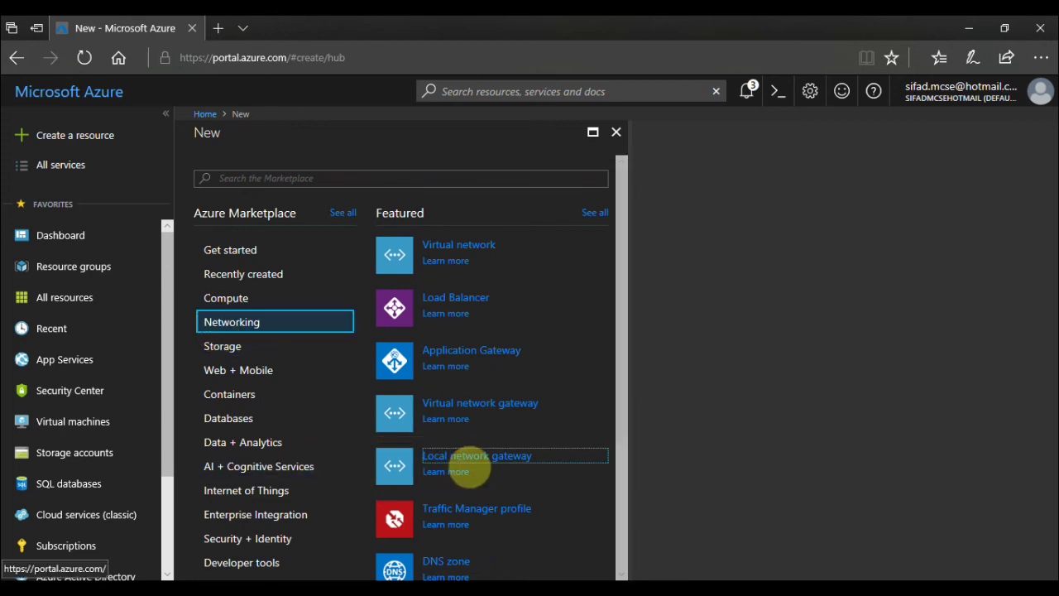
left_click(472, 466)
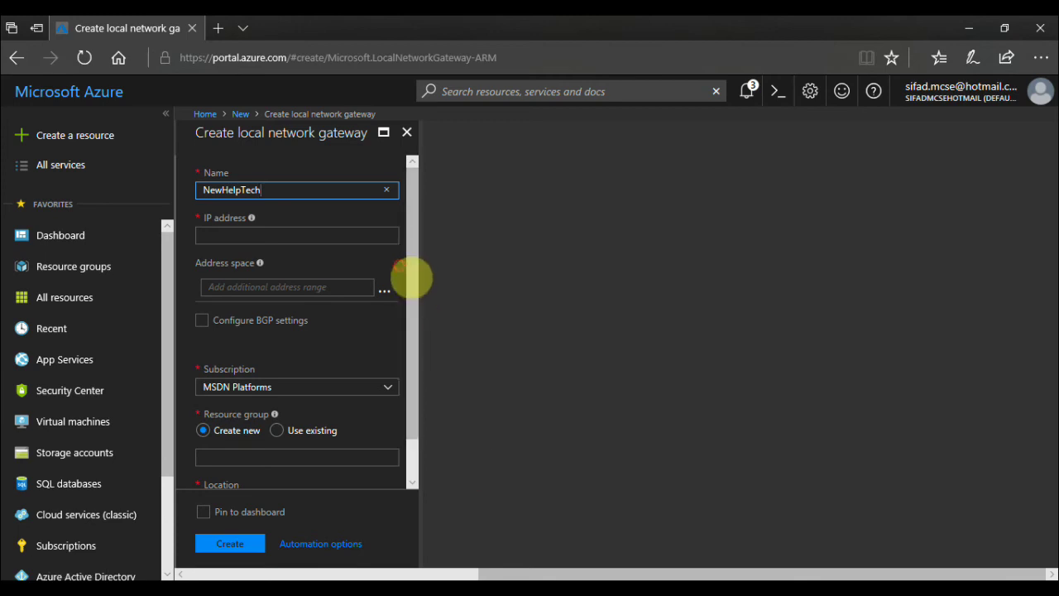
Give the local gateway IP address 192.168.0.0 and address space 172.16.0.0/16.
left_click(337, 238)
type("192.168.0.0")
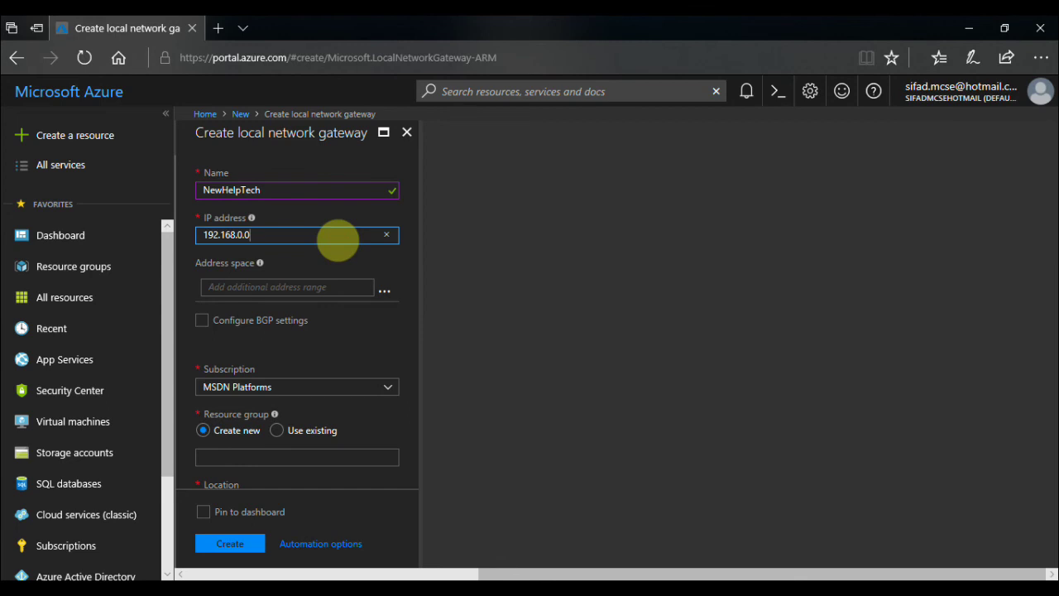
left_click(347, 269)
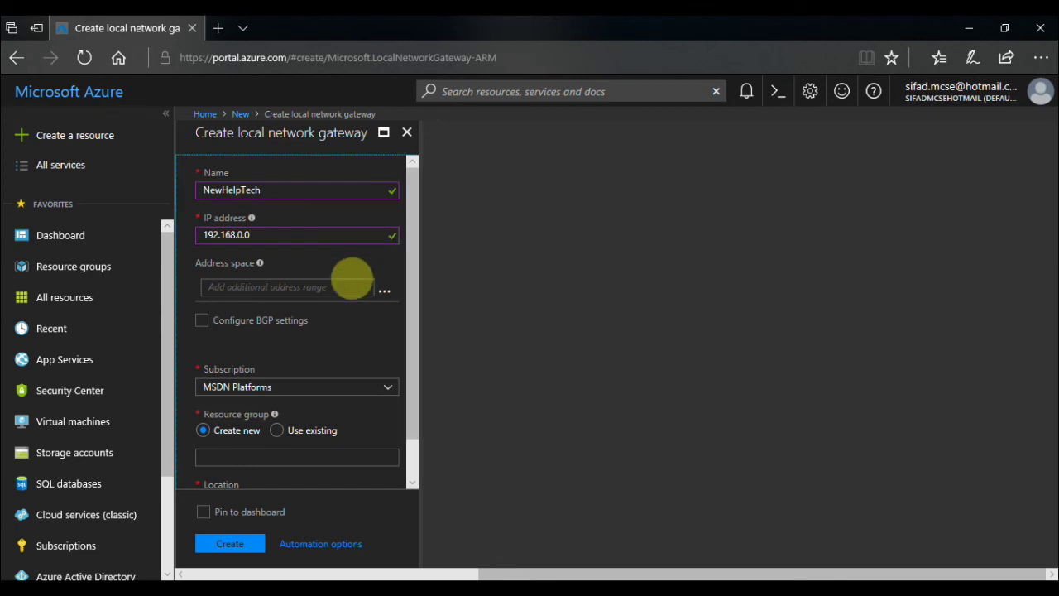
left_click(335, 284)
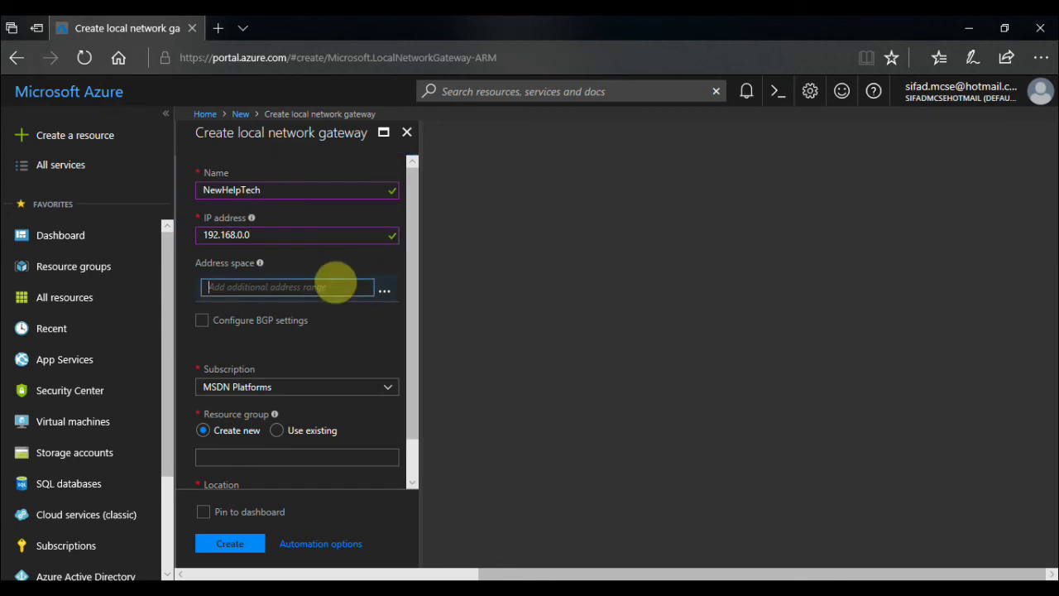
type("172")
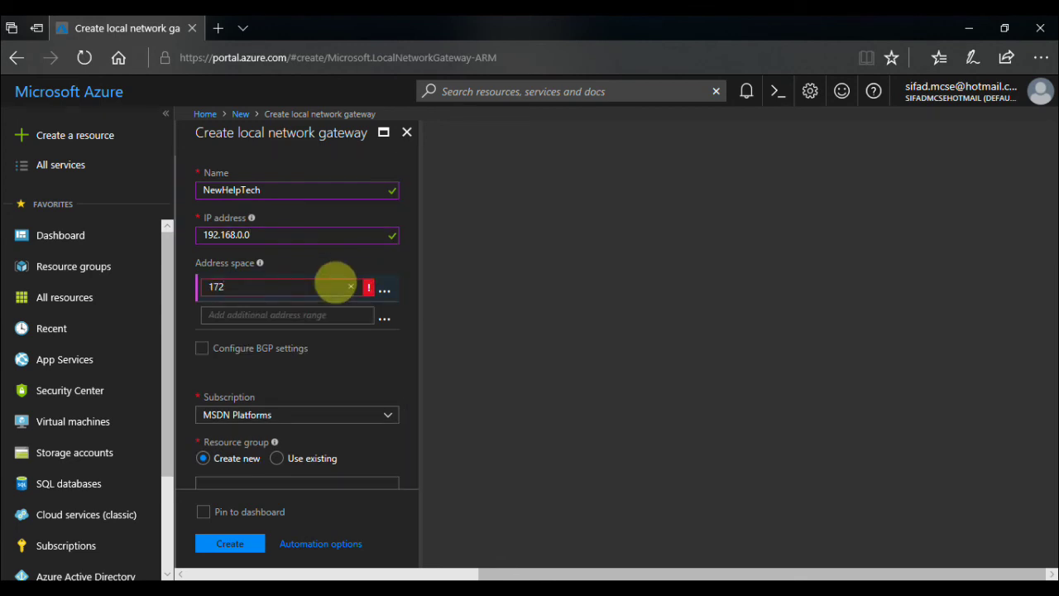
type(".16.0.0/16")
left_click(330, 356)
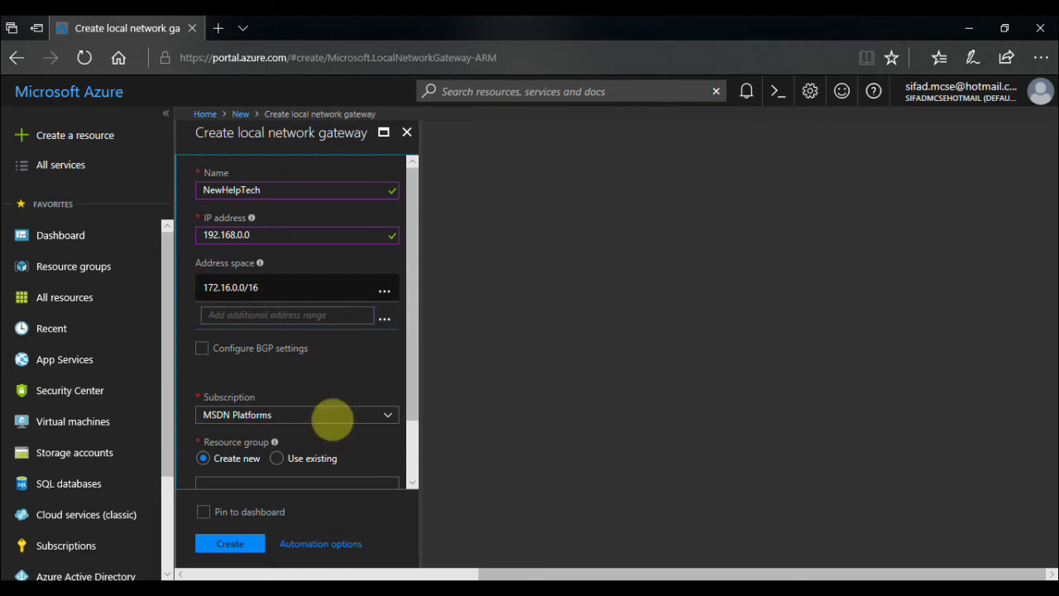
Use existing resource group NewHelpTechRg, pin to dashboard, and create the gateway.
left_click_drag(426, 381, 427, 445)
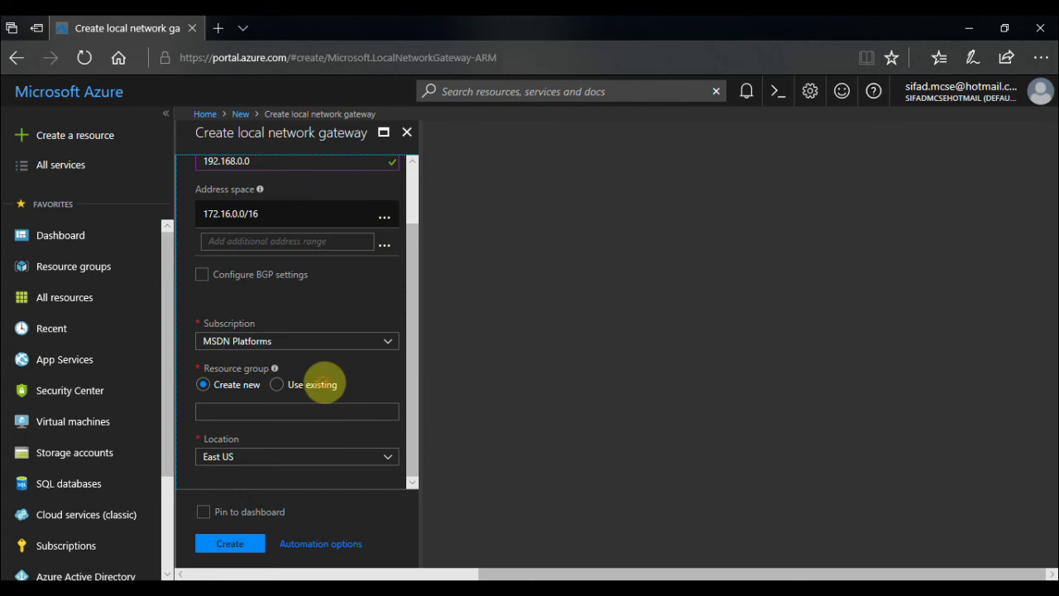
left_click(297, 385)
left_click(388, 412)
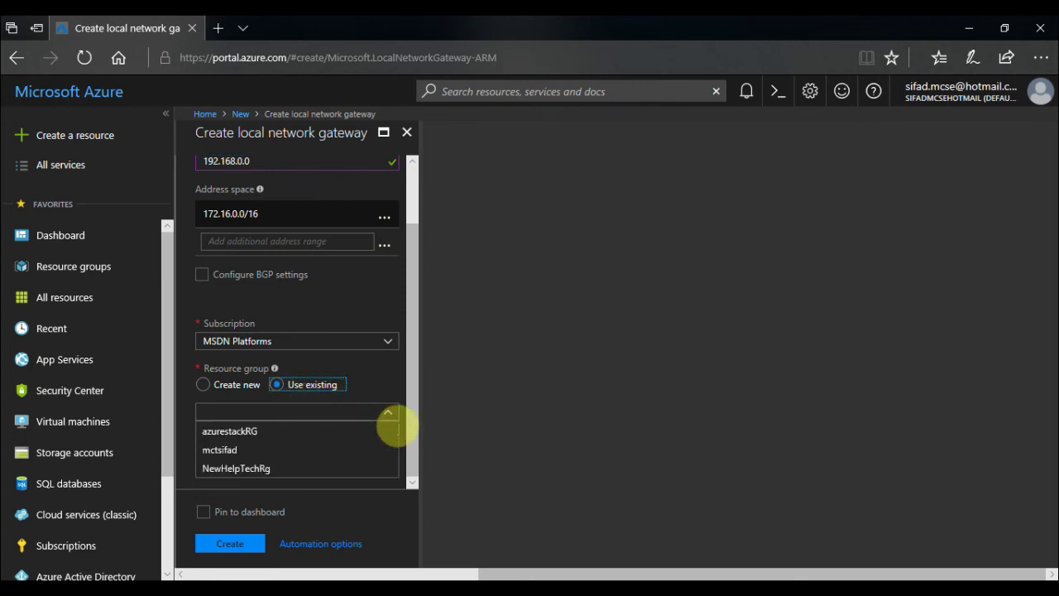
left_click(364, 470)
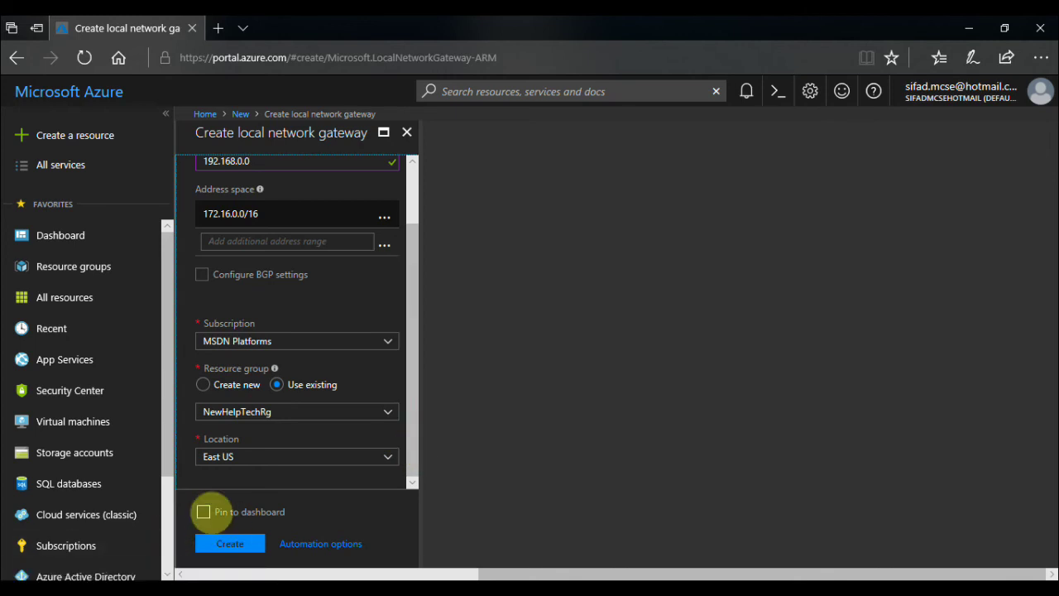
left_click(210, 514)
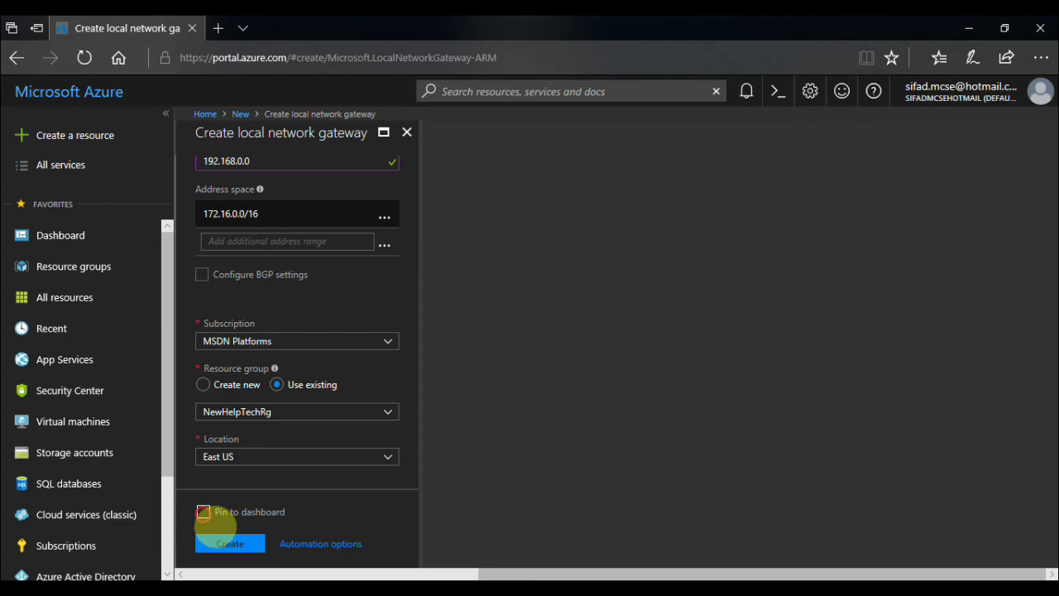
left_click(204, 513)
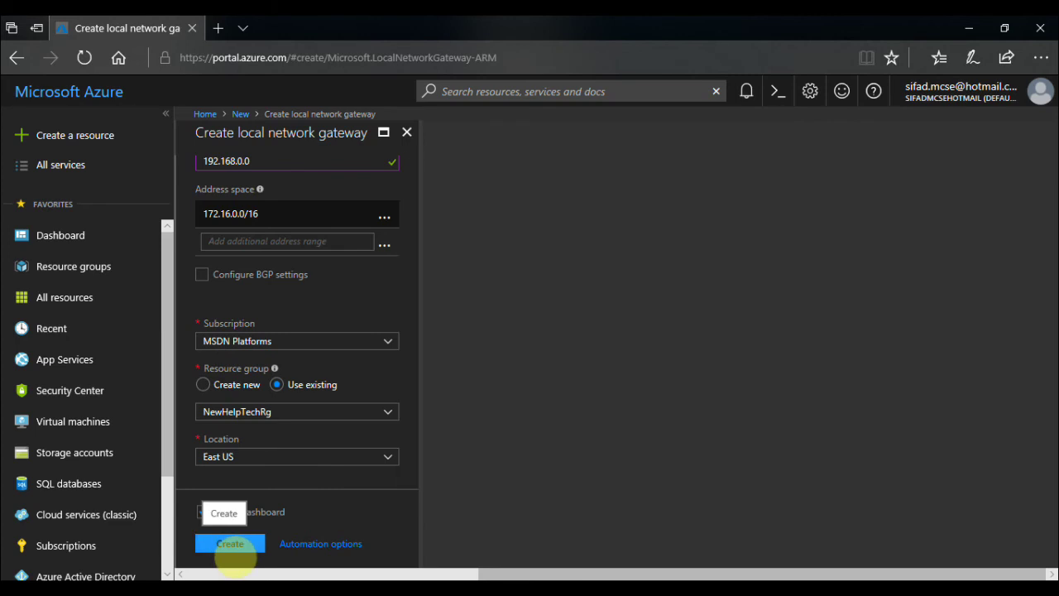
left_click(232, 547)
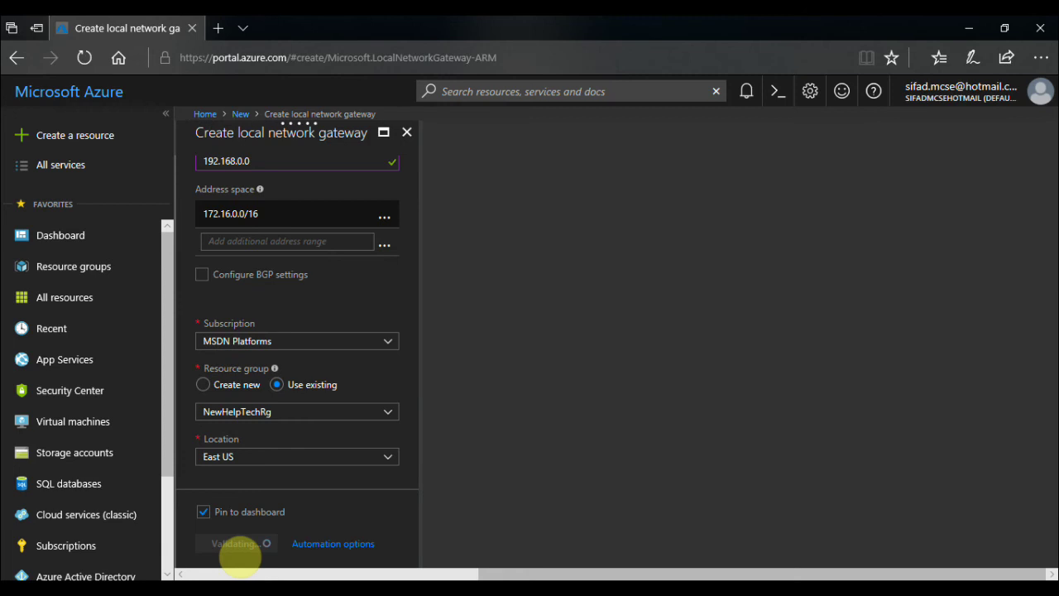
Close the deployed NewHelpTech gateway blade to return to the Dashboard.
left_click(237, 549)
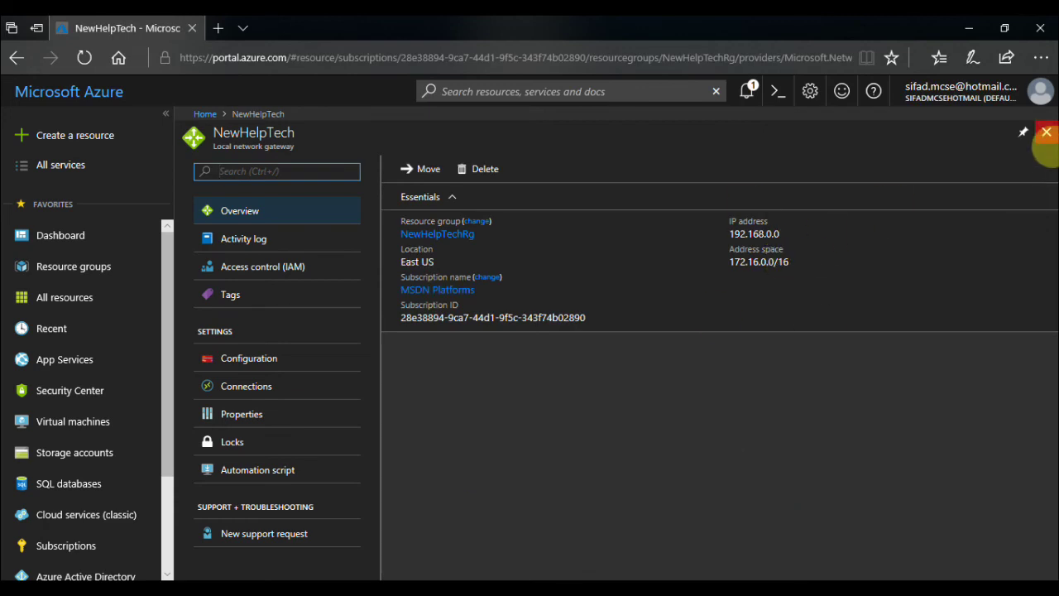
left_click(1046, 132)
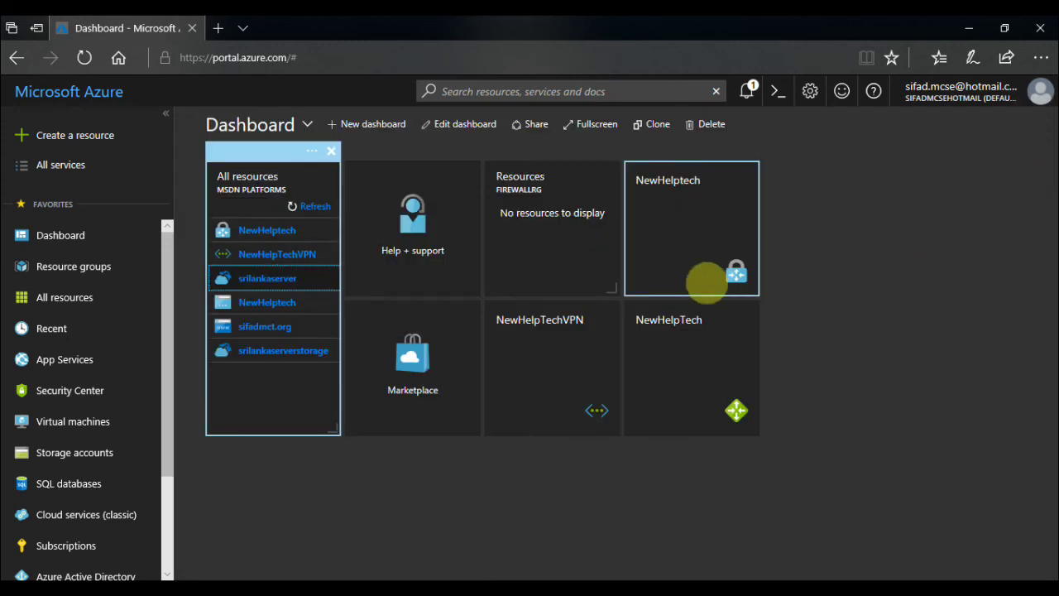
Go to the NewHelptech virtual network gateway's Connections and start adding a connection.
left_click(709, 242)
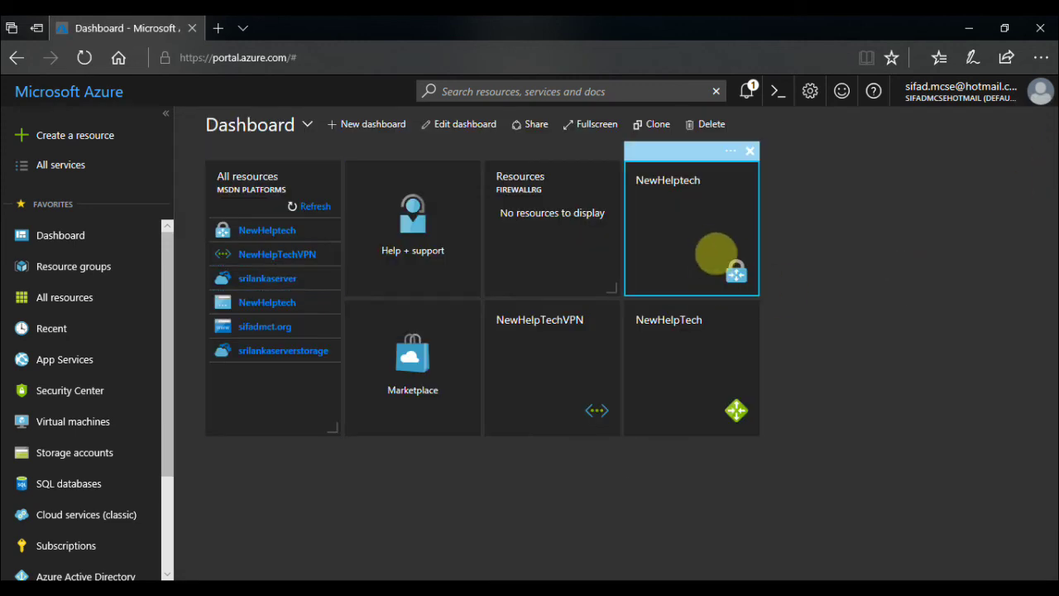
left_click(716, 253)
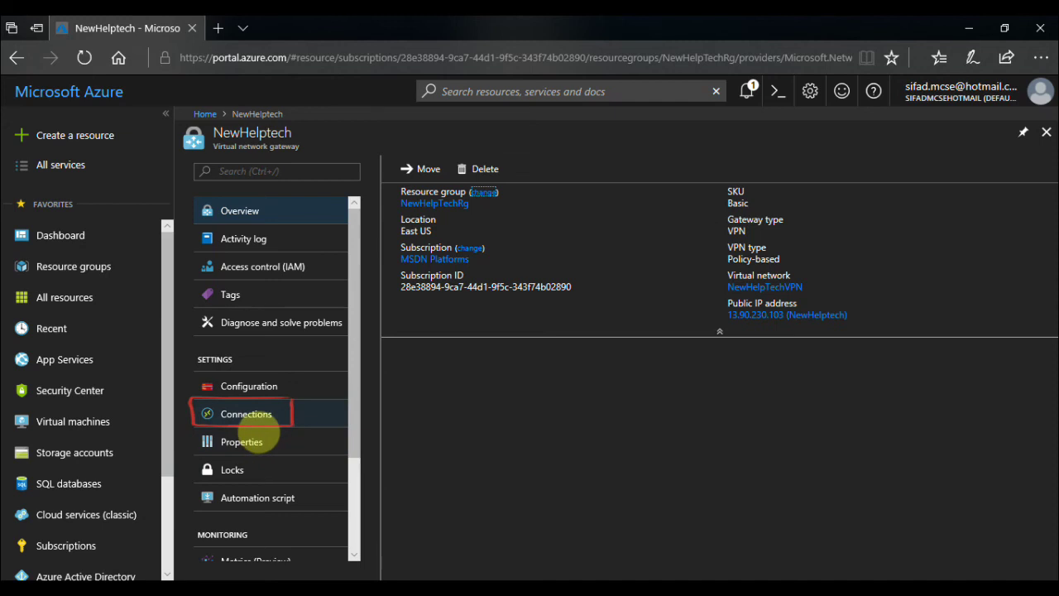
left_click(258, 424)
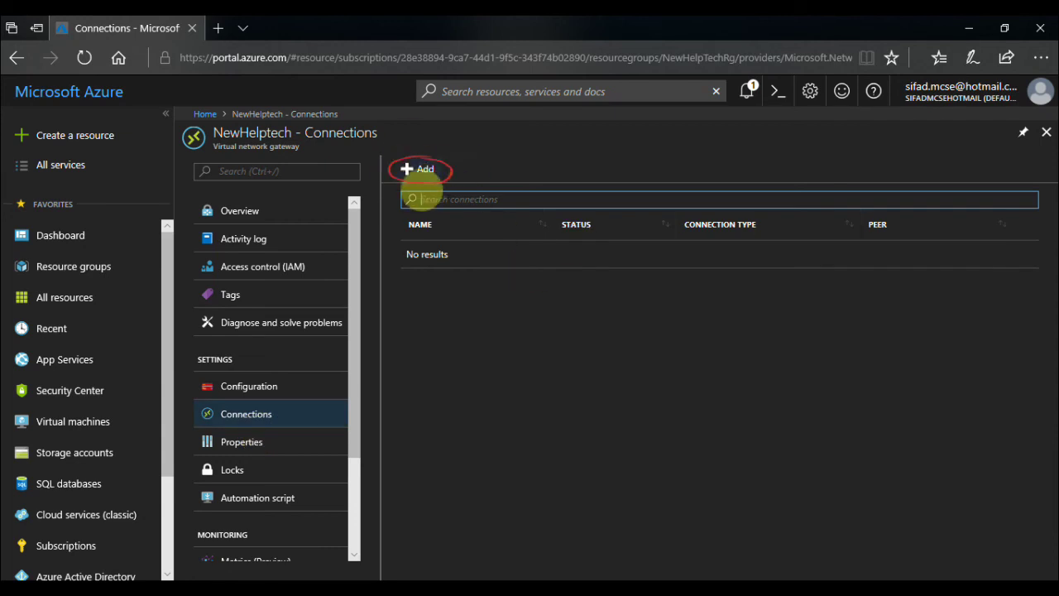
left_click(422, 172)
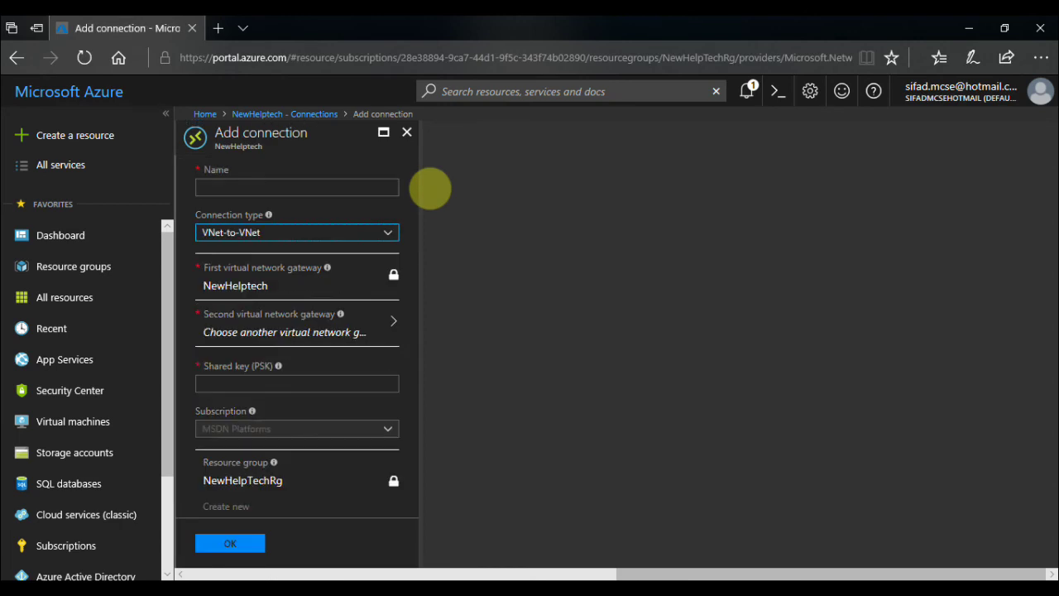
Name the connection Newhelptechlocal, type Site-to-site (IPsec), with local gateway NewHelpTech.
left_click(374, 189)
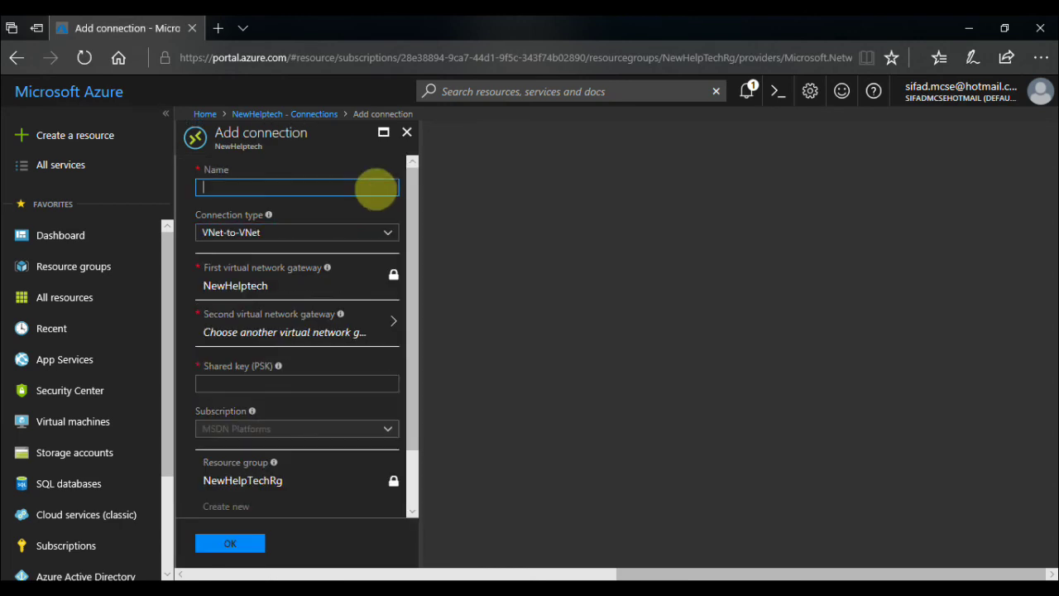
type("Newhe")
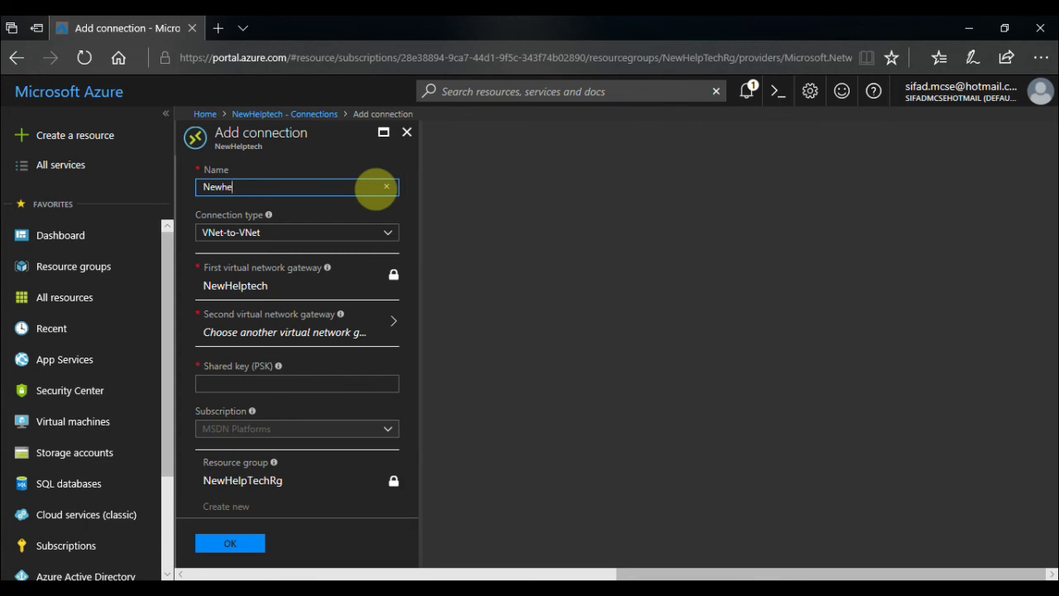
type("lptechlocal")
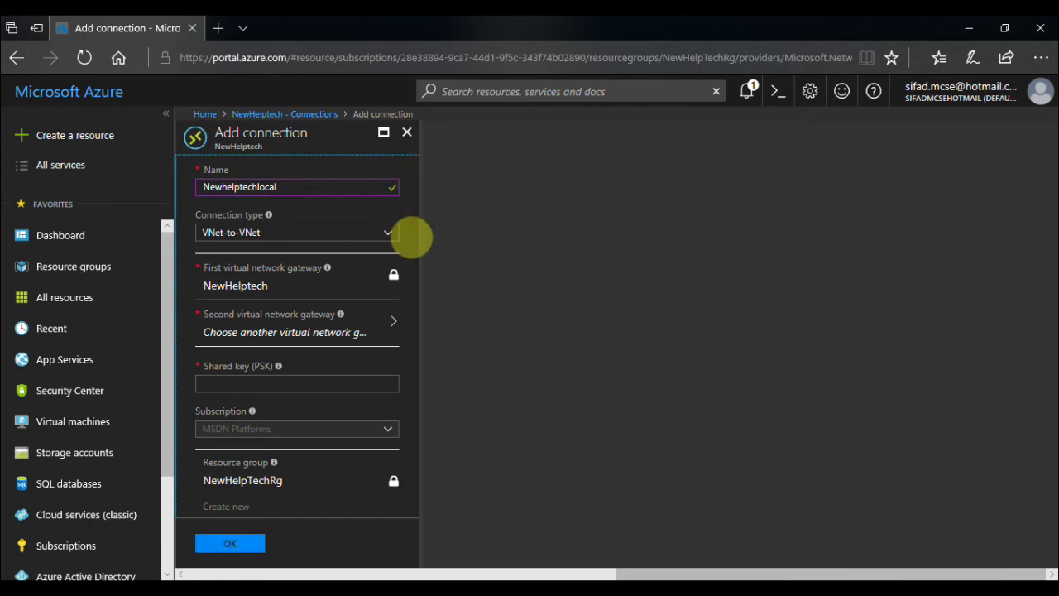
left_click(388, 234)
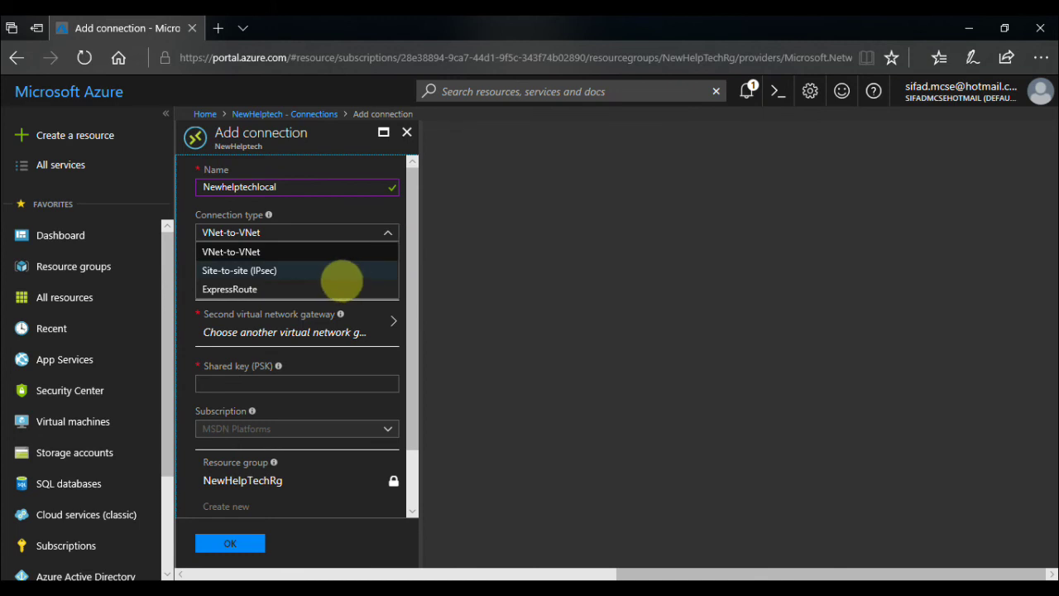
left_click(344, 278)
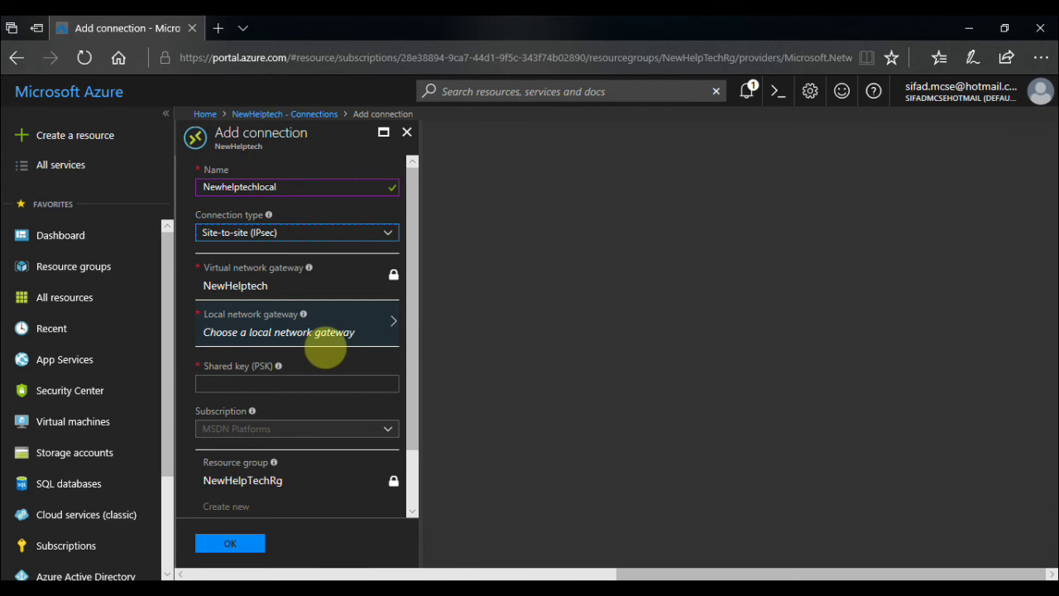
left_click(314, 348)
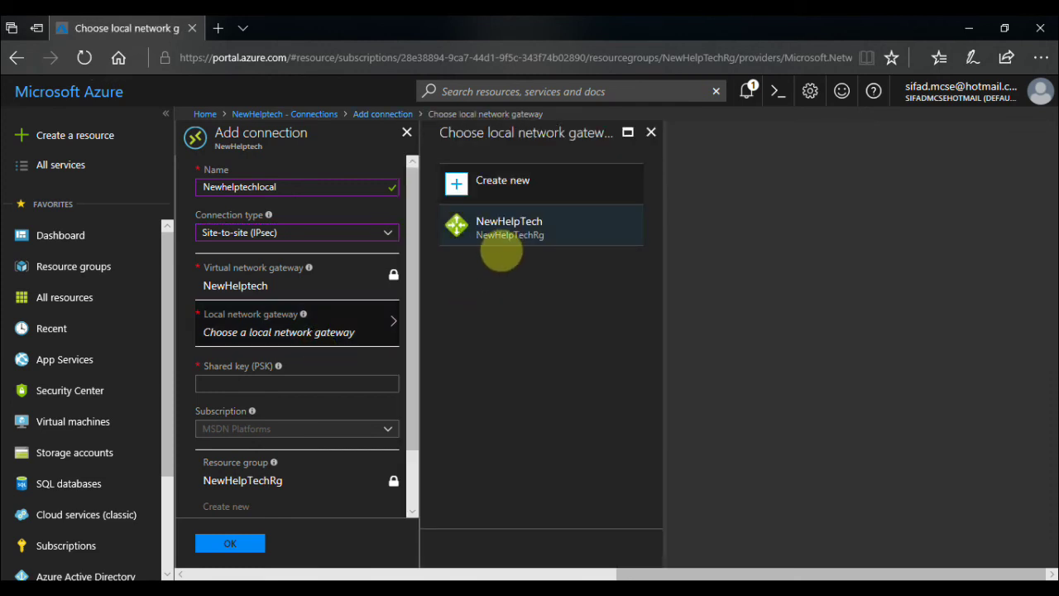
left_click(493, 238)
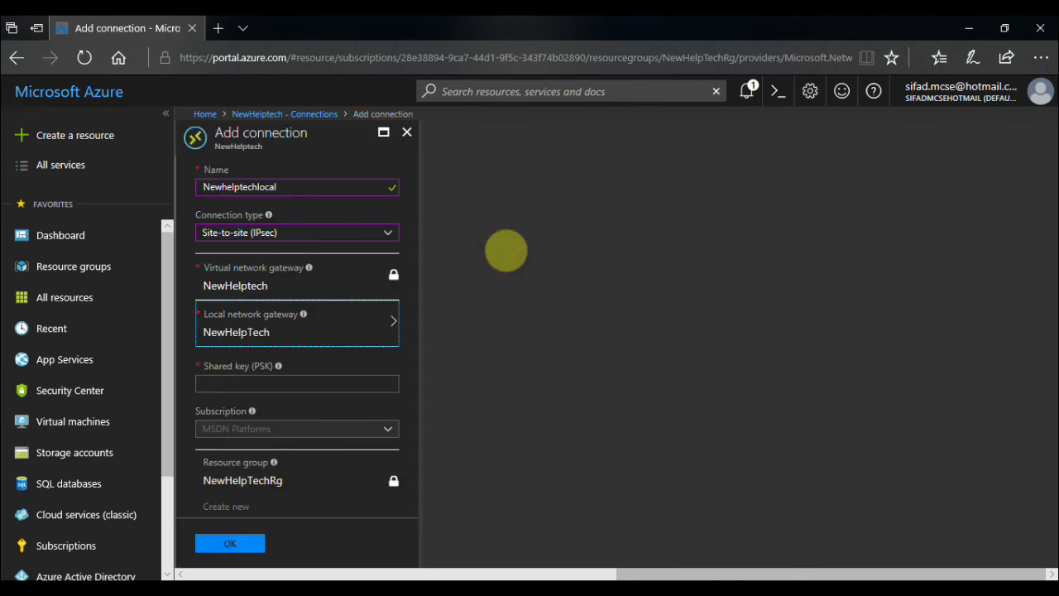
Enter the connection's shared key (PSK).
left_click_drag(413, 312, 424, 343)
left_click(383, 361)
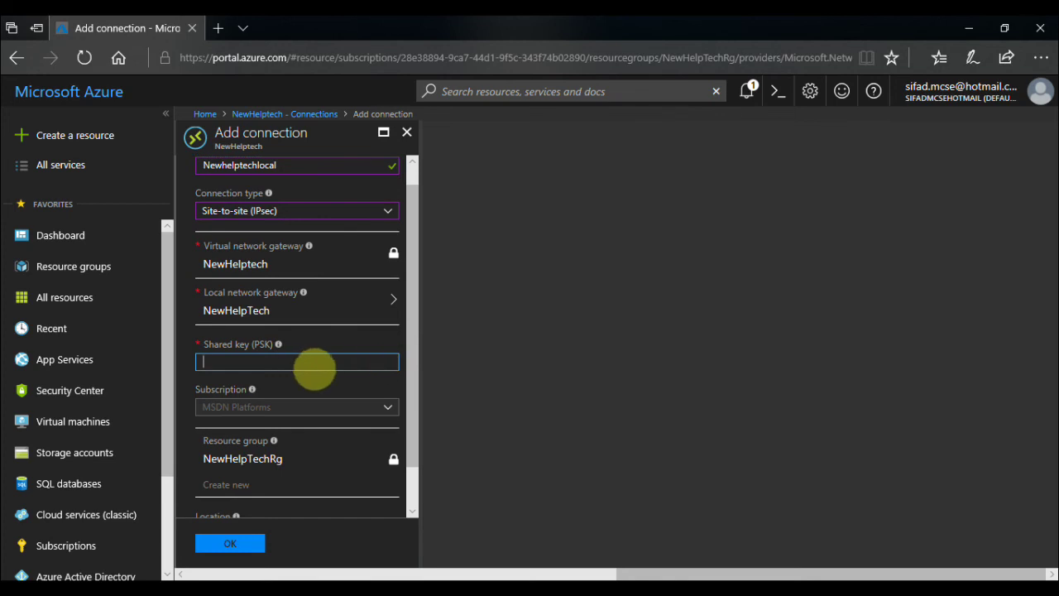
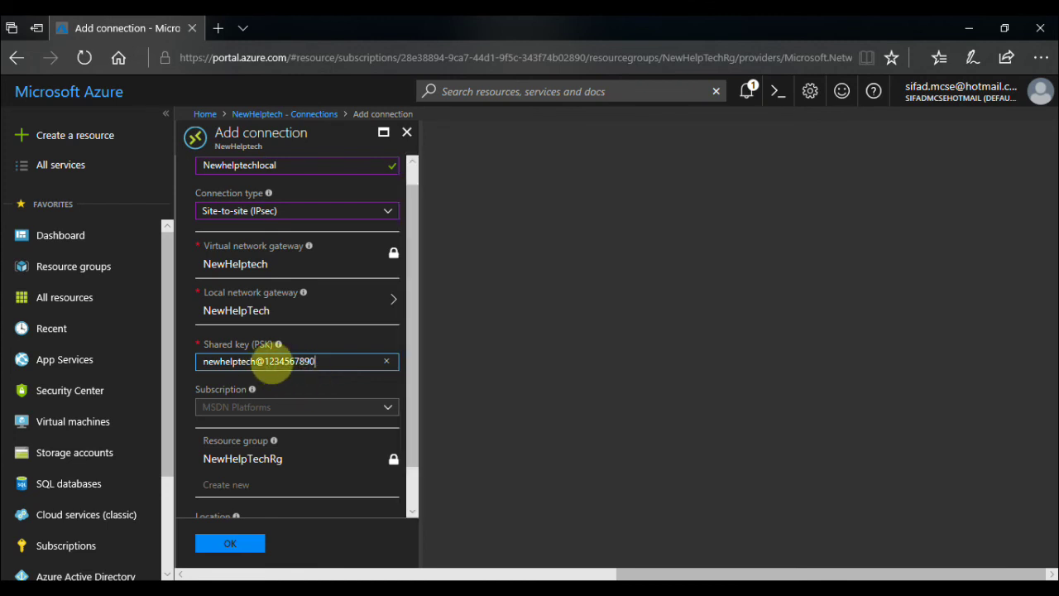
key("Tab")
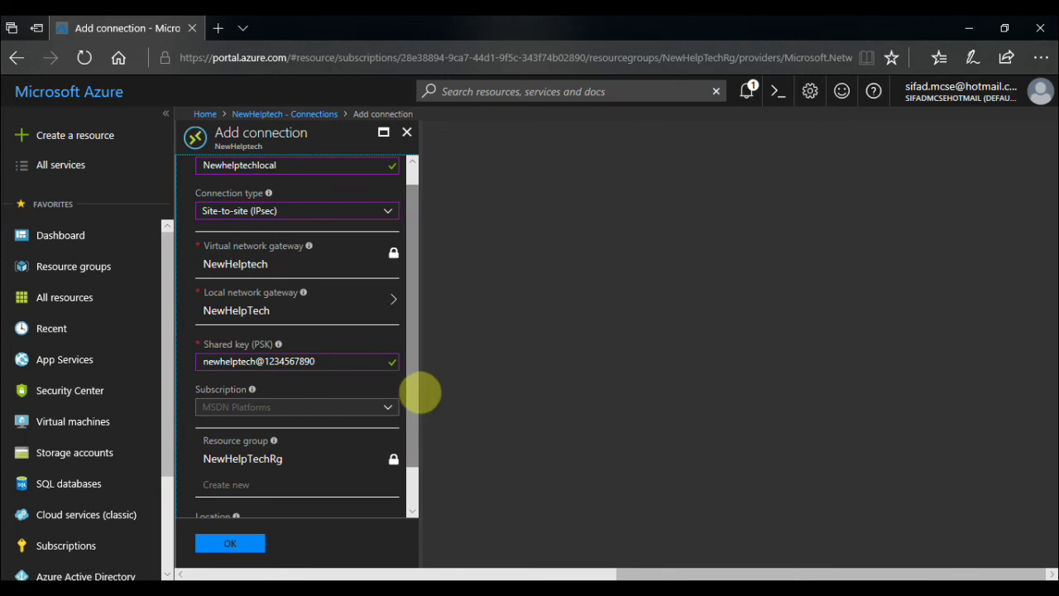
left_click_drag(420, 402, 414, 444)
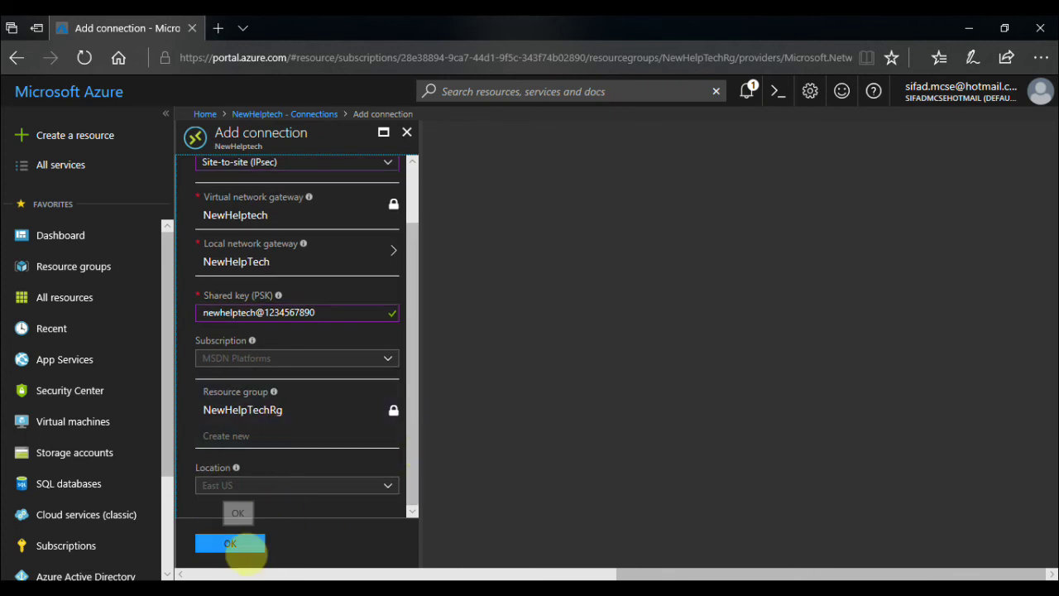
Create the Newhelptechlocal connection and confirm in Properties that its status is Connecting.
left_click(240, 550)
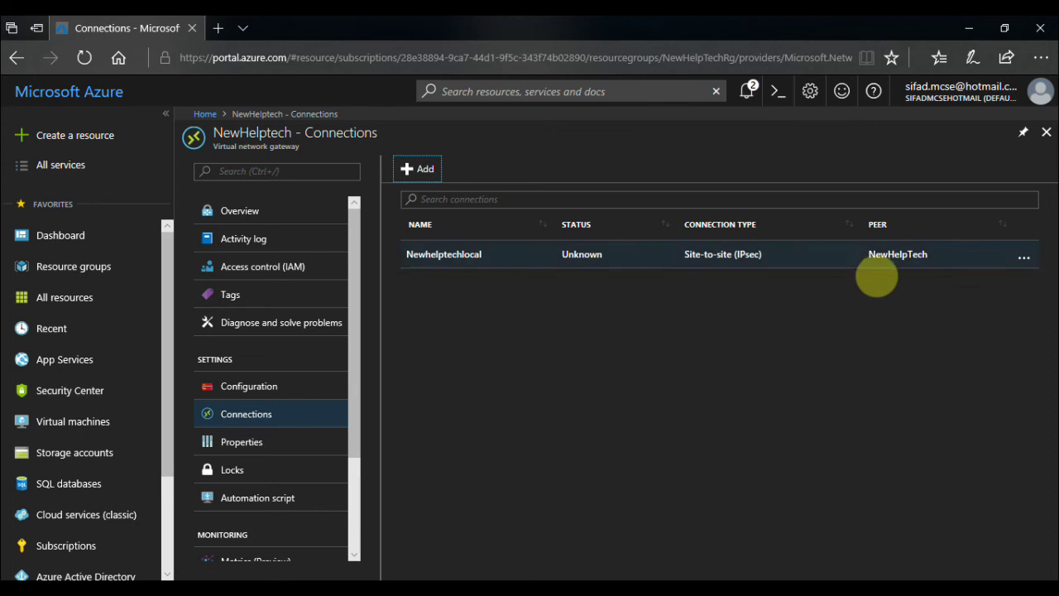
left_click(487, 261)
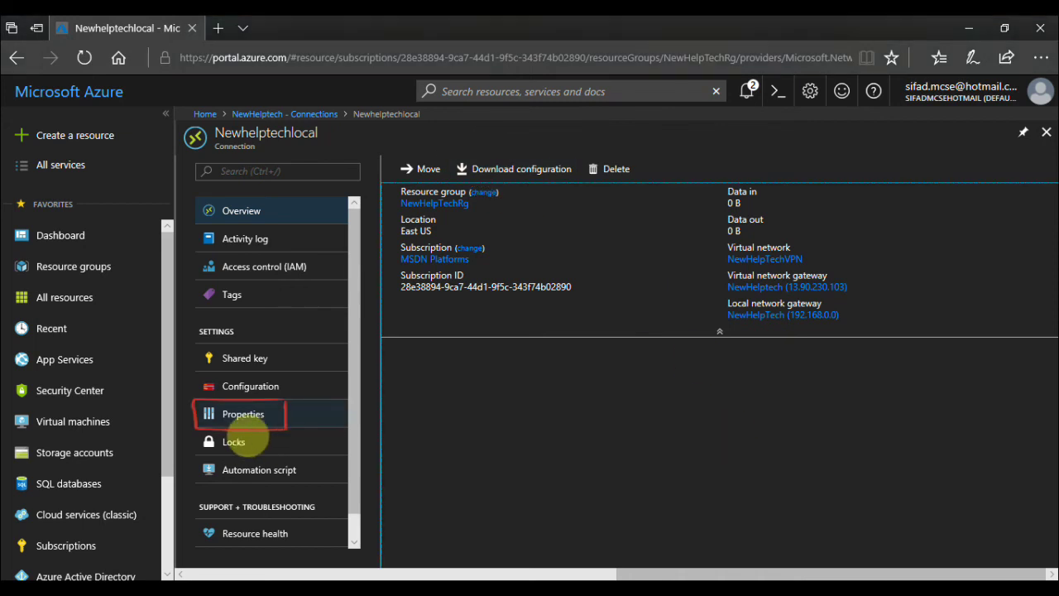
left_click(246, 423)
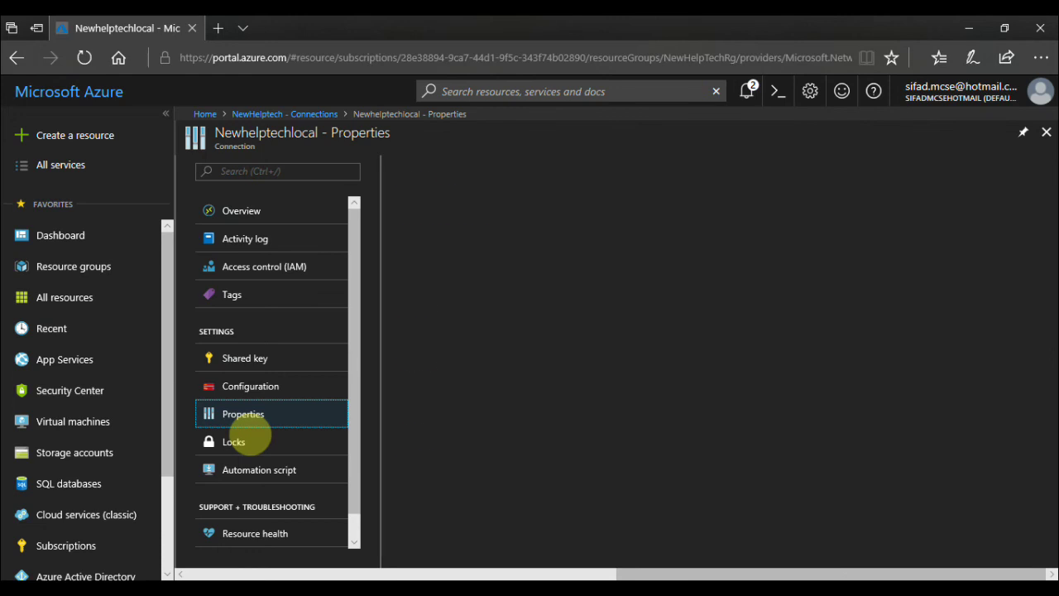
left_click(417, 199)
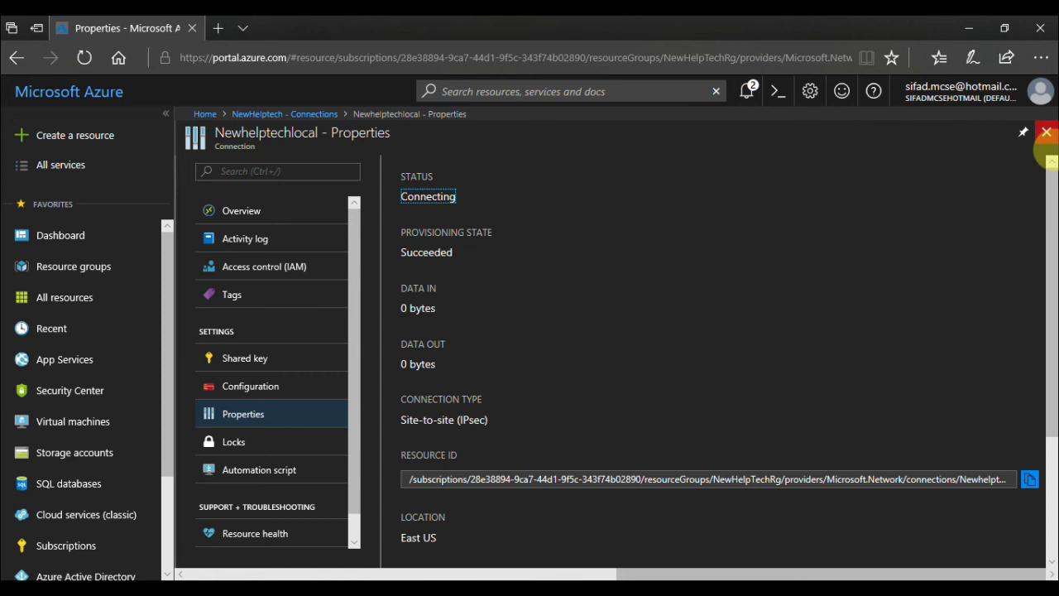
left_click(1047, 132)
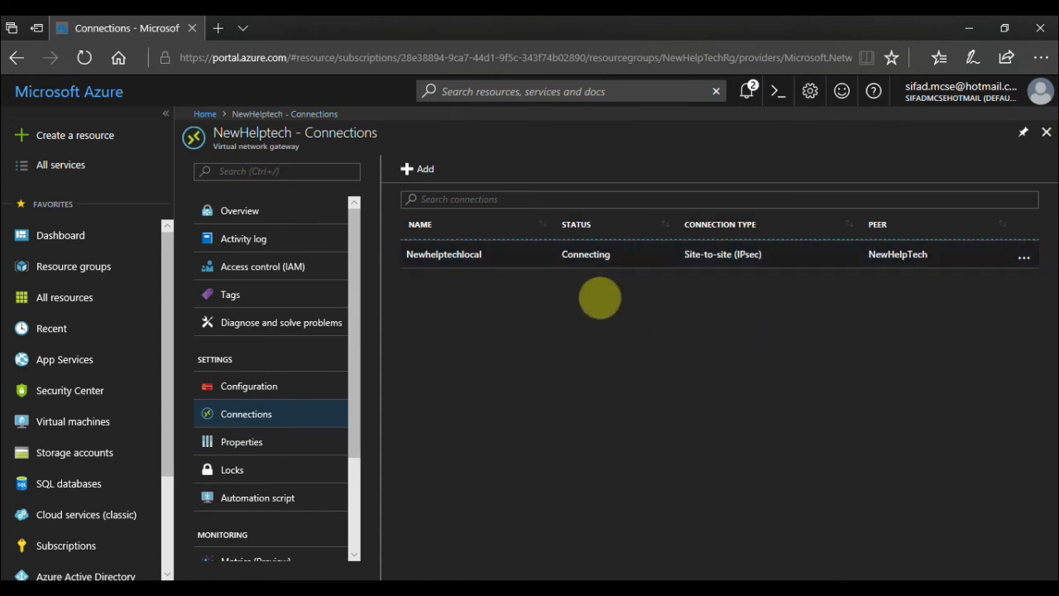
left_click(287, 212)
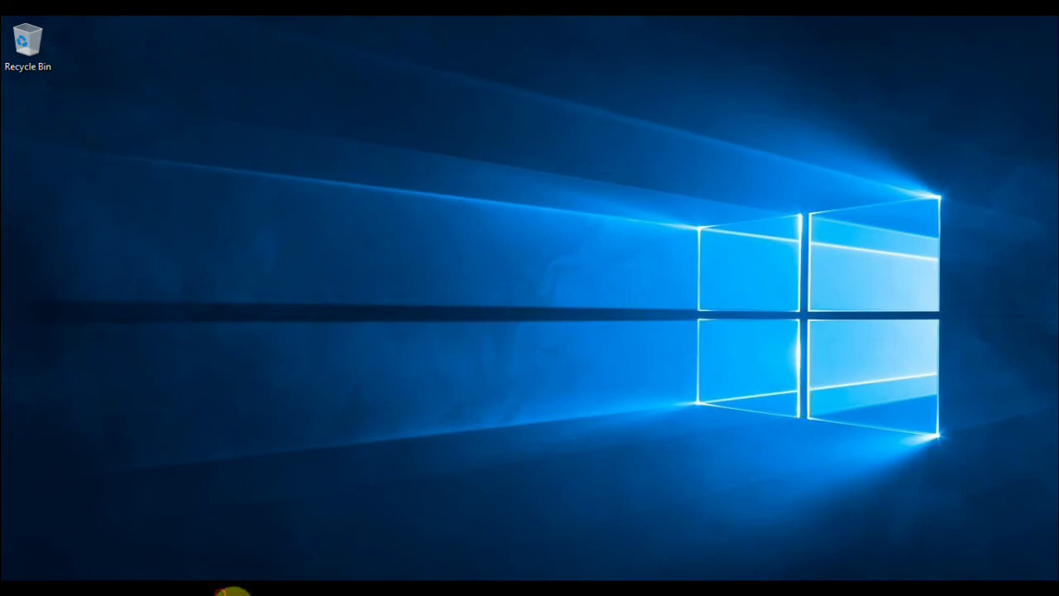
In Server Manager's Add Roles and Features, select the Remote Access role for the local server.
left_click(222, 591)
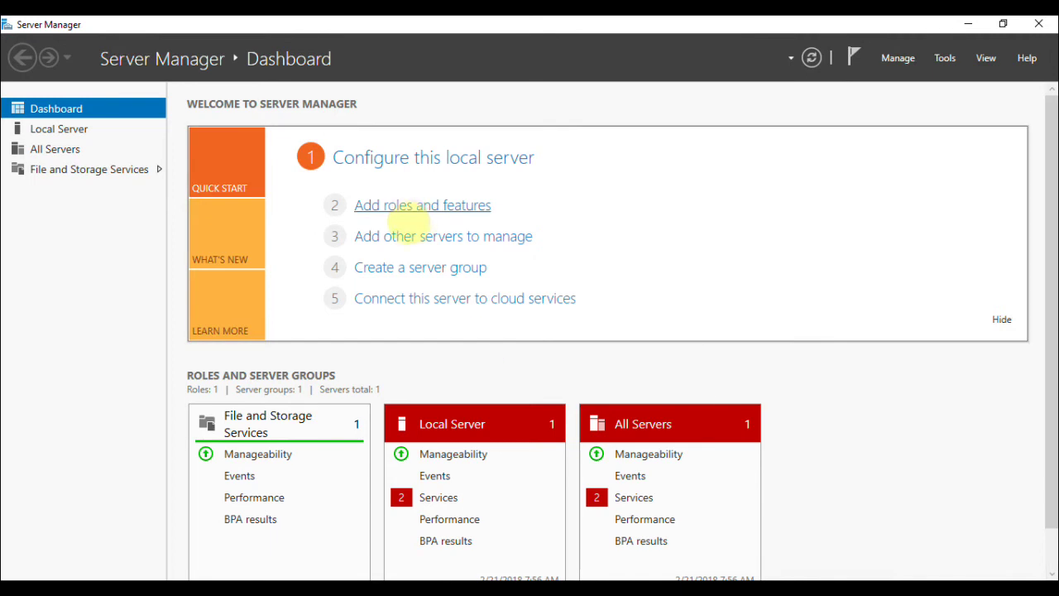
left_click(416, 208)
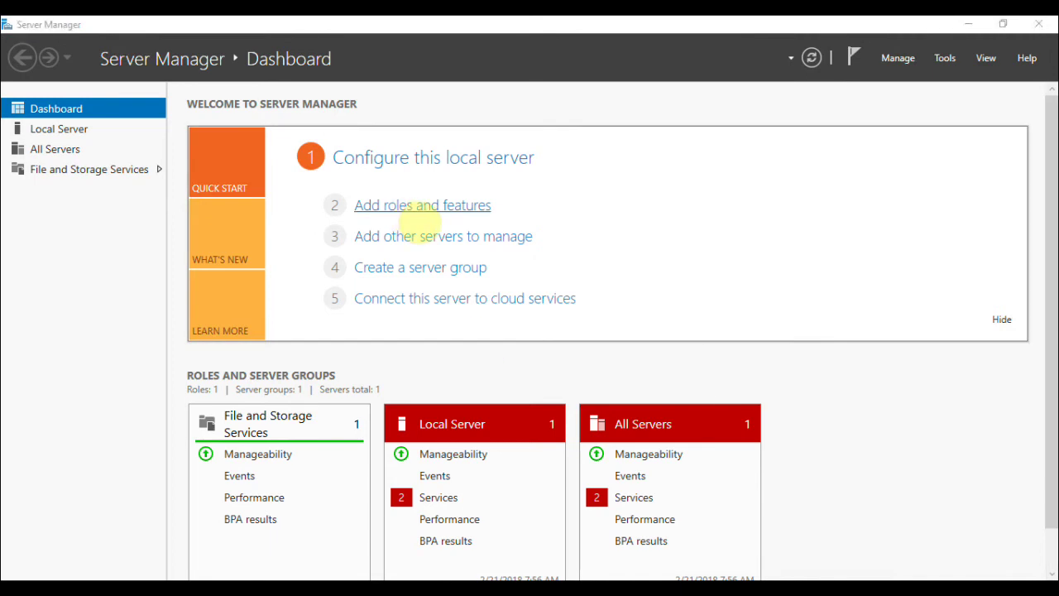
left_click(546, 555)
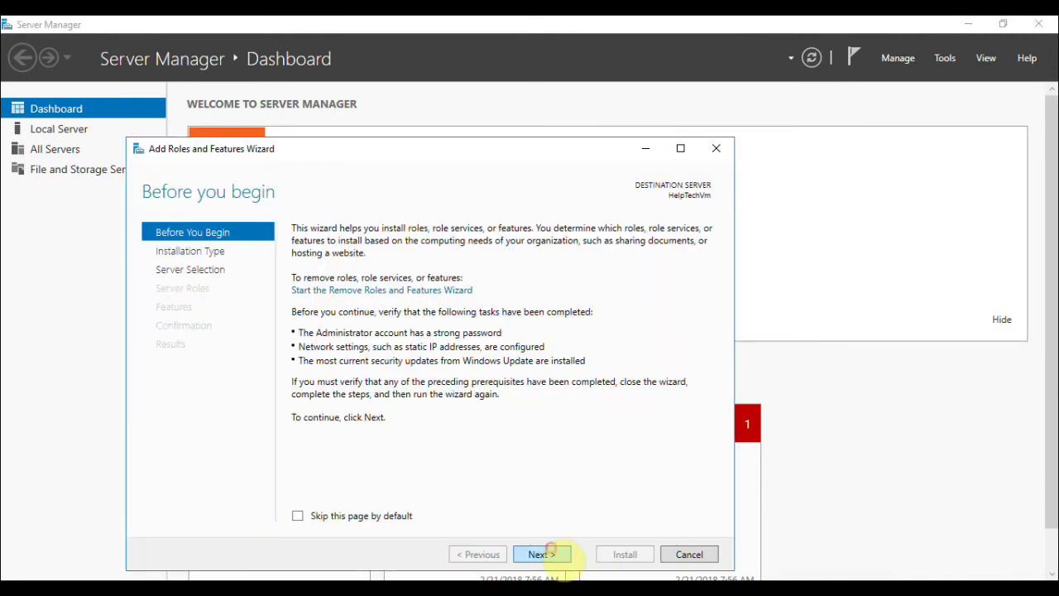
left_click(546, 555)
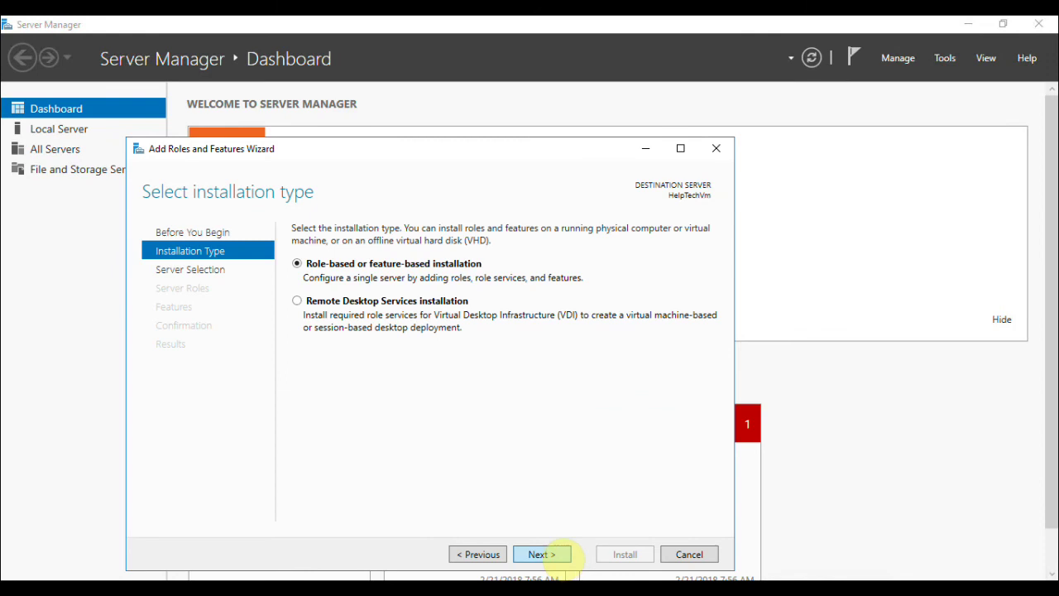
left_click(540, 553)
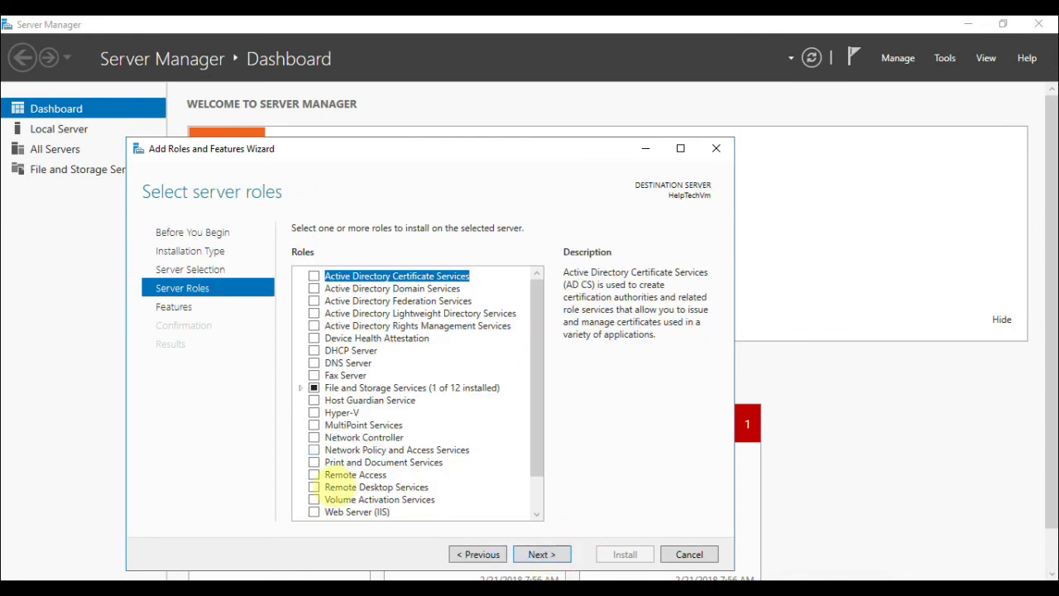
left_click(315, 475)
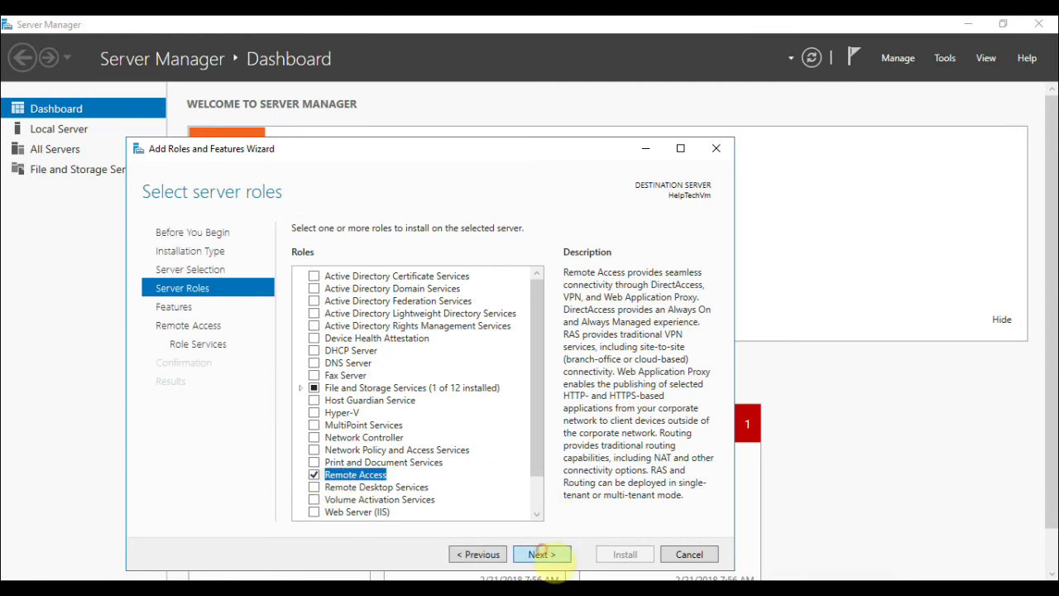
Add DirectAccess and VPN (RAS) and Routing with required features, keep web defaults, and install.
left_click(543, 555)
left_click(543, 554)
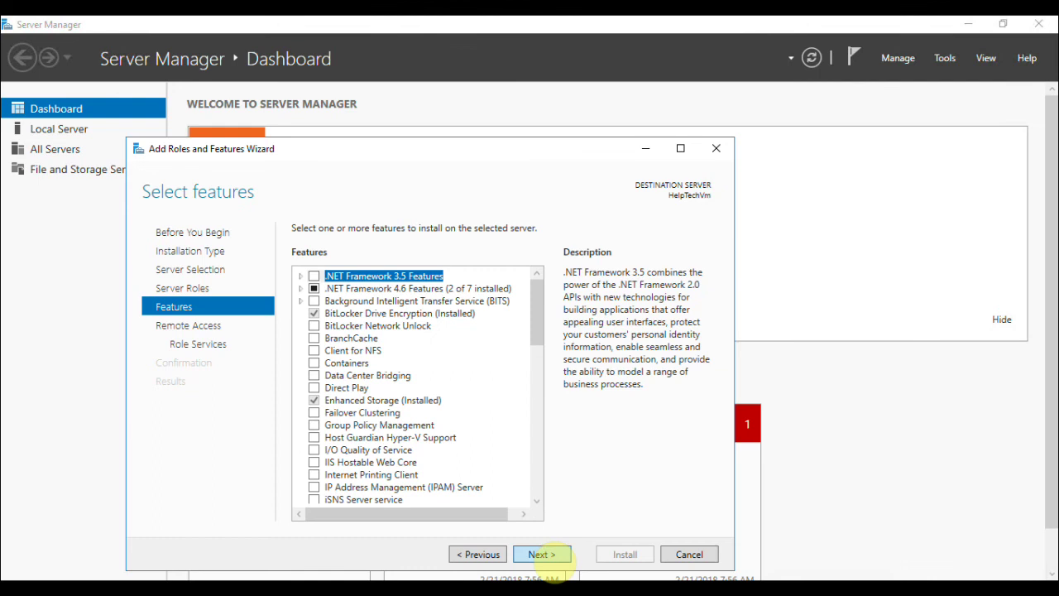
left_click(542, 554)
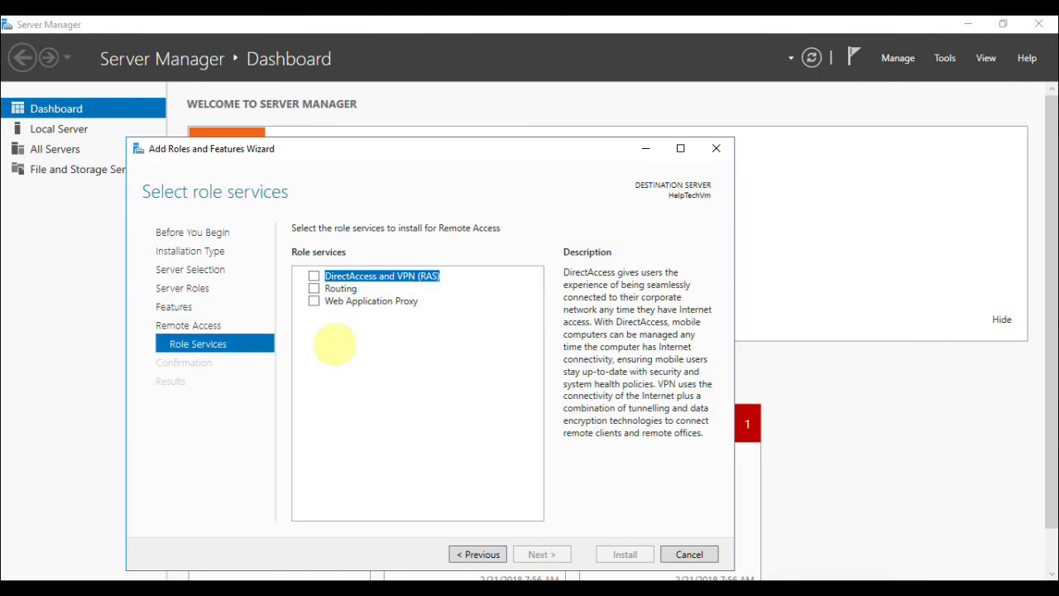
left_click(314, 288)
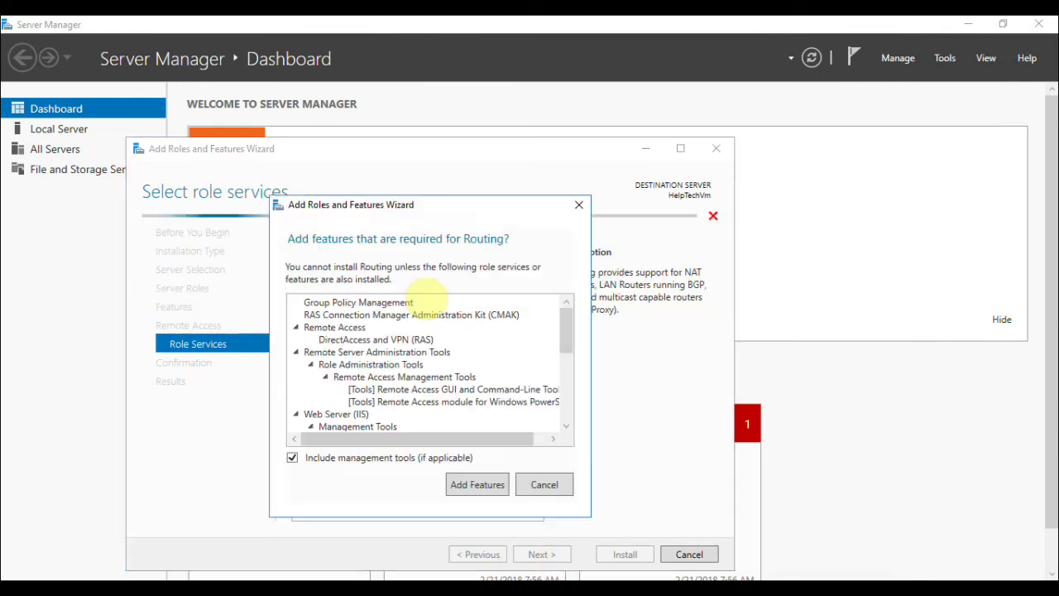
left_click(477, 488)
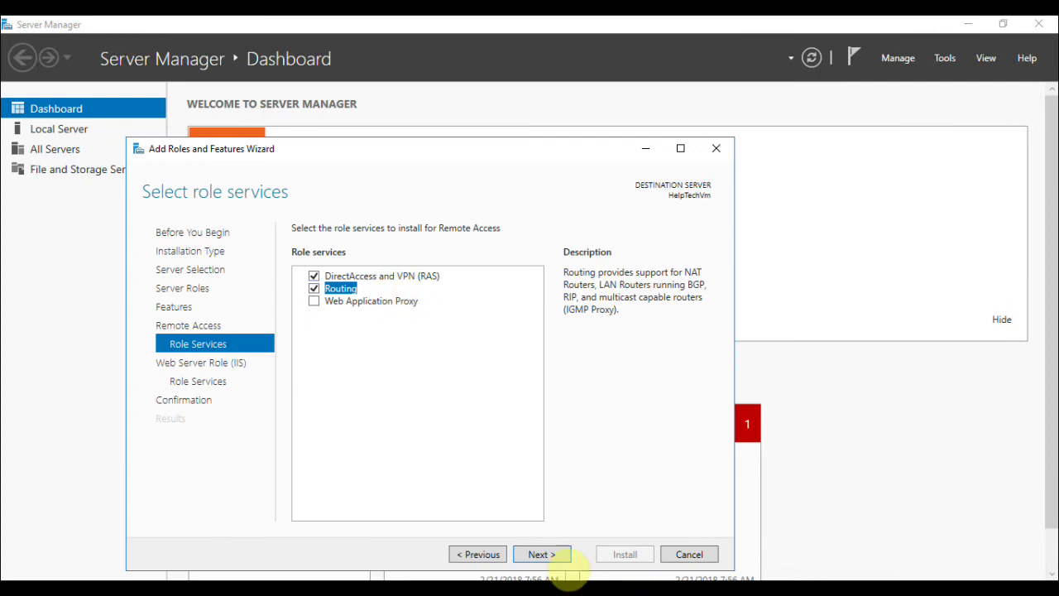
left_click(548, 556)
left_click(566, 561)
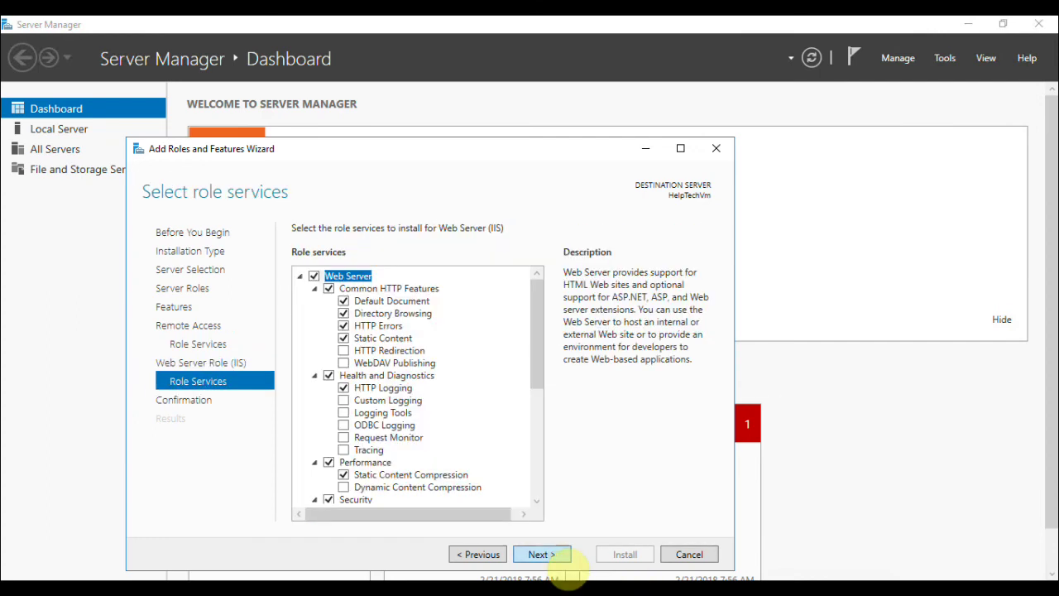
left_click(550, 555)
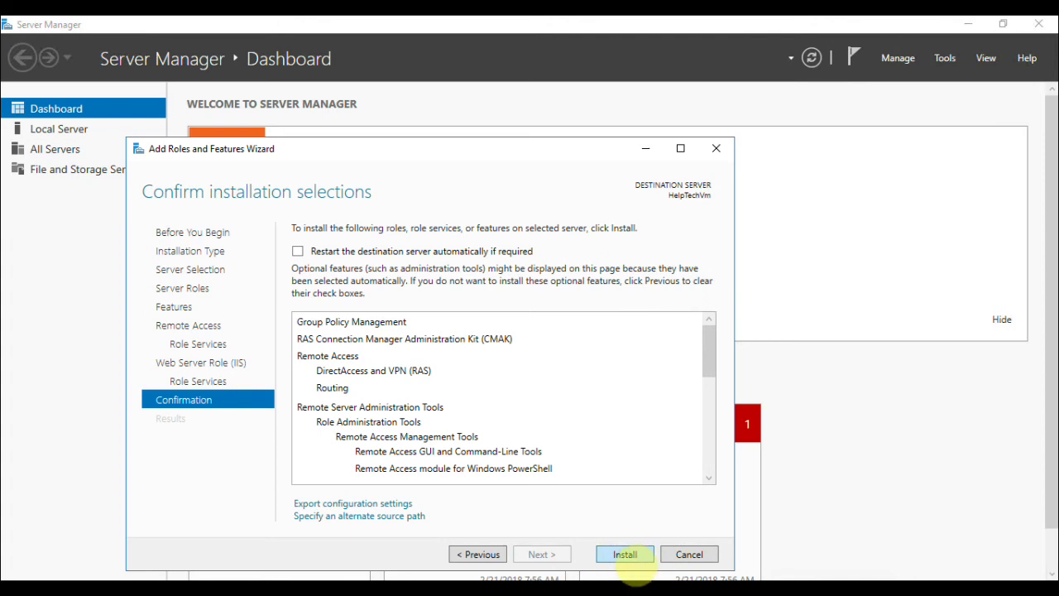
left_click(622, 552)
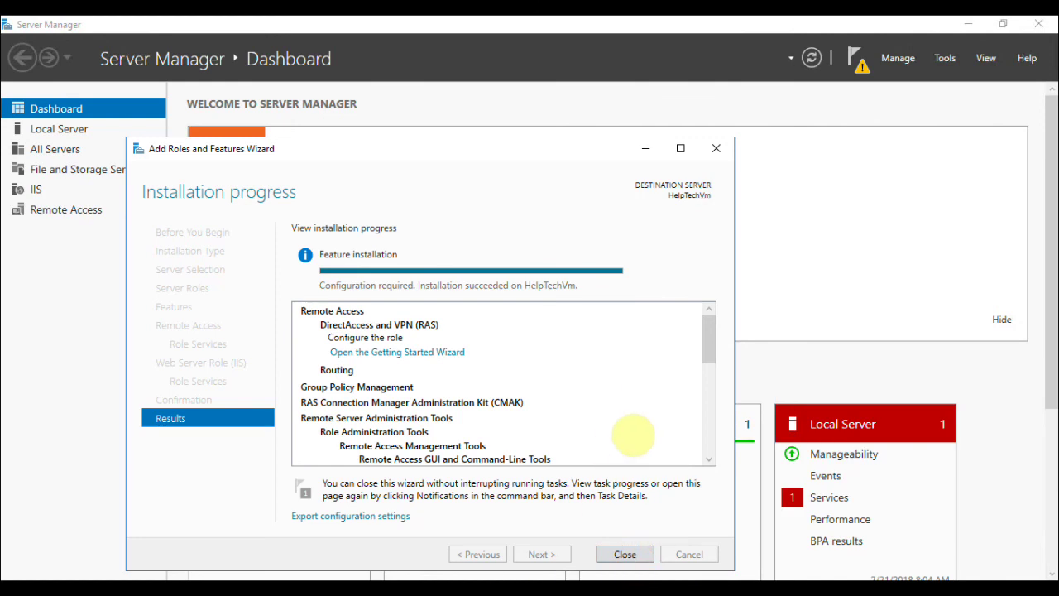
Close the Add Roles and Features Wizard after Remote Access and IIS install successfully.
left_click(623, 554)
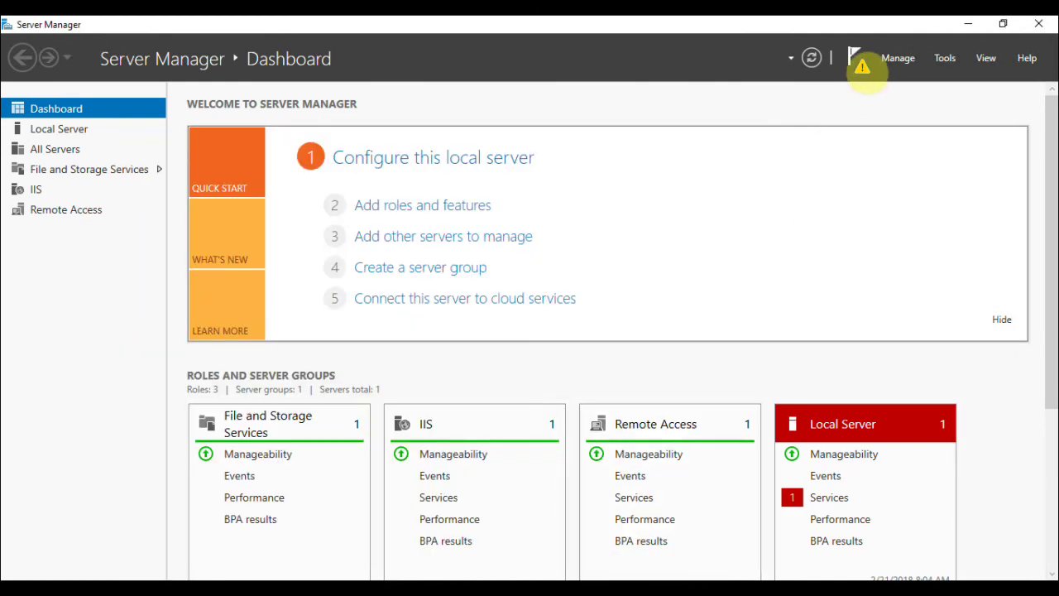
Run the Remote Access Getting Started Wizard from notifications and choose Deploy VPN only.
left_click(862, 66)
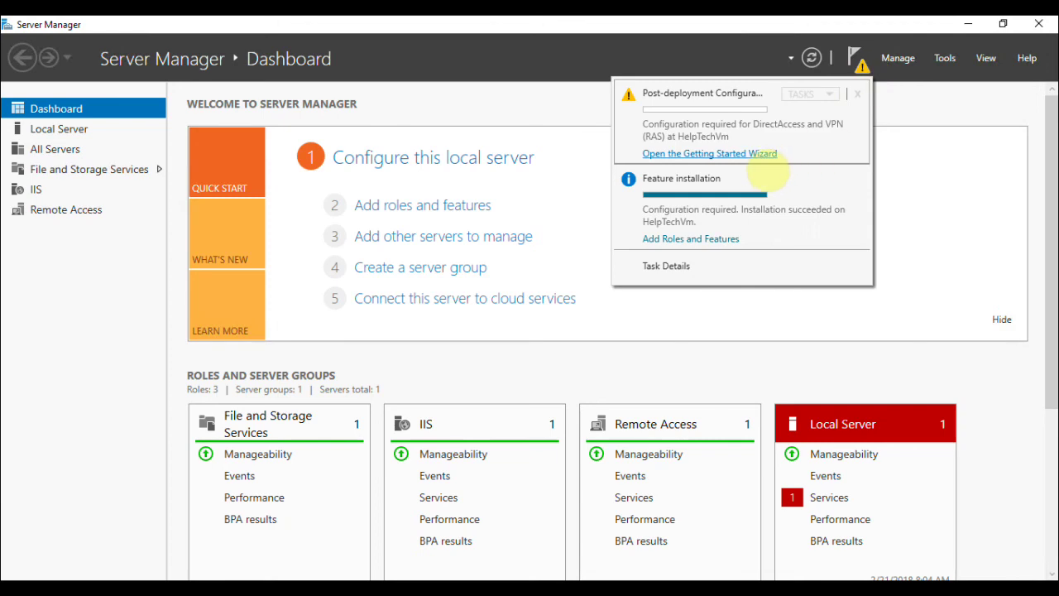
left_click(763, 156)
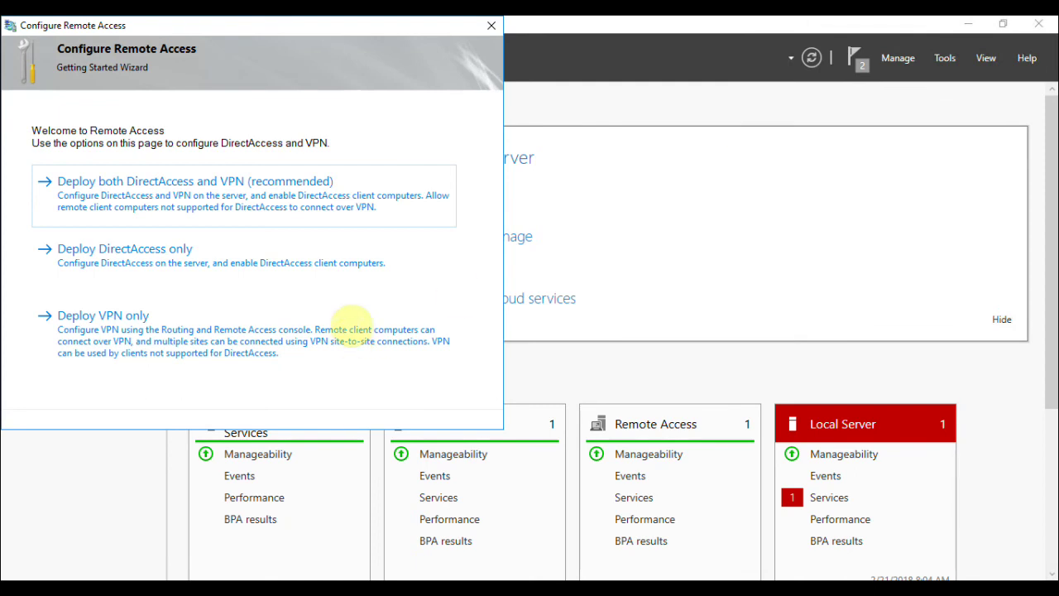
left_click(278, 357)
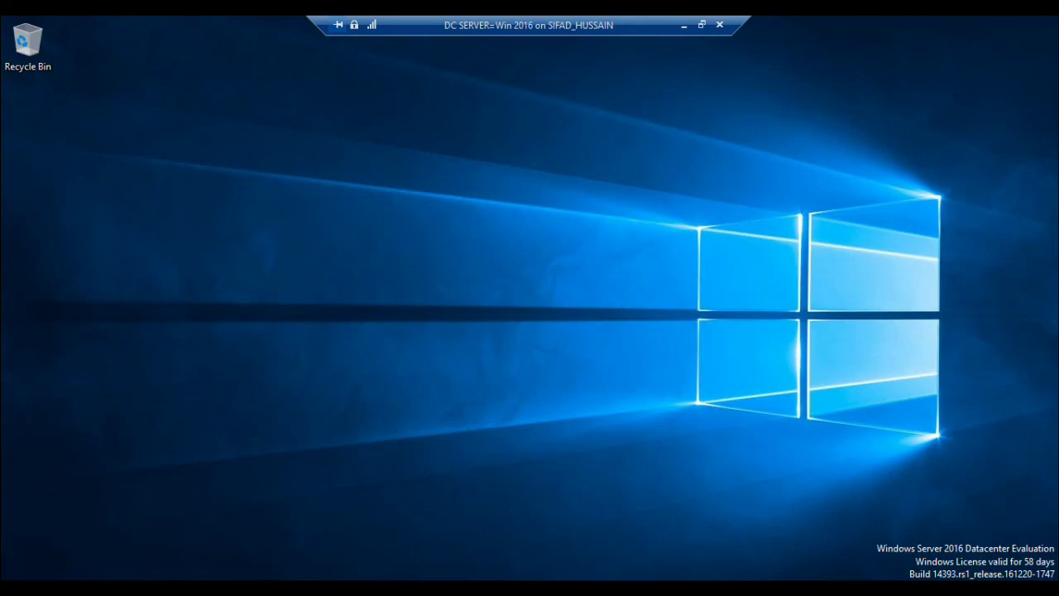
Open the WAN00 adapter's properties from Network Connections.
key("super+x")
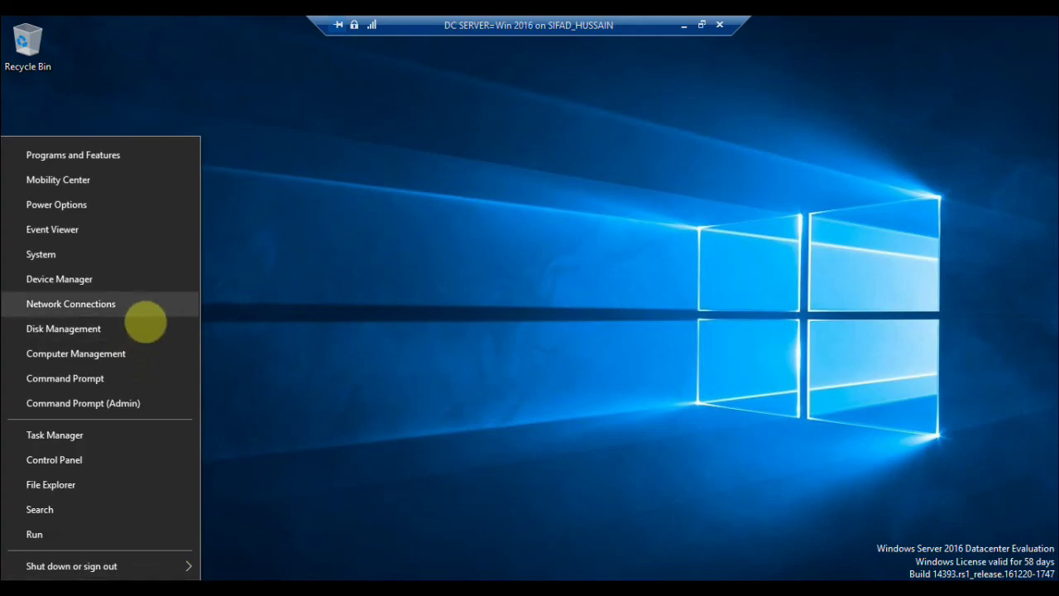
left_click(146, 319)
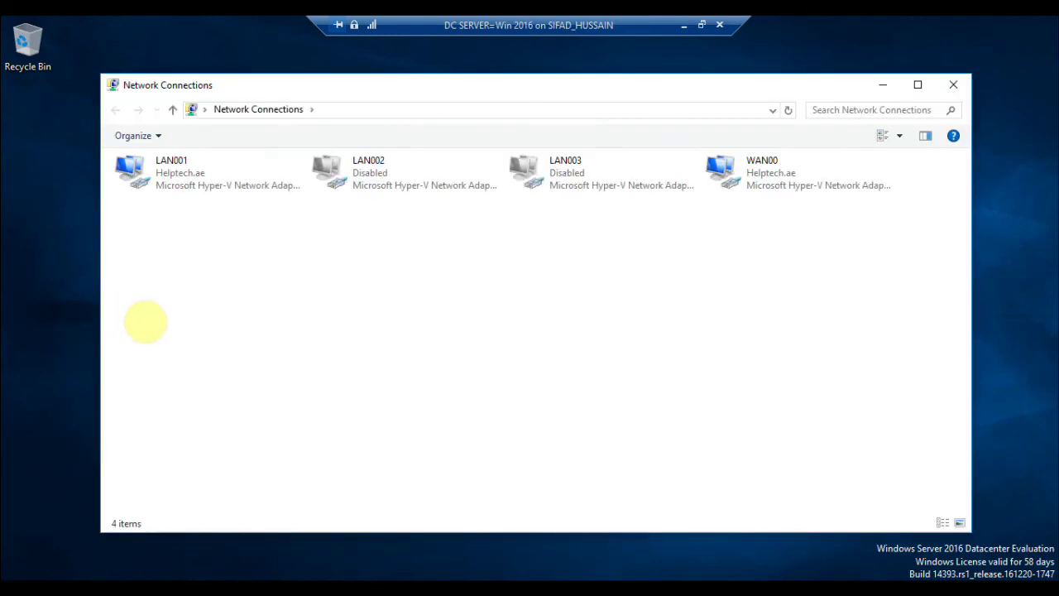
left_click(771, 175)
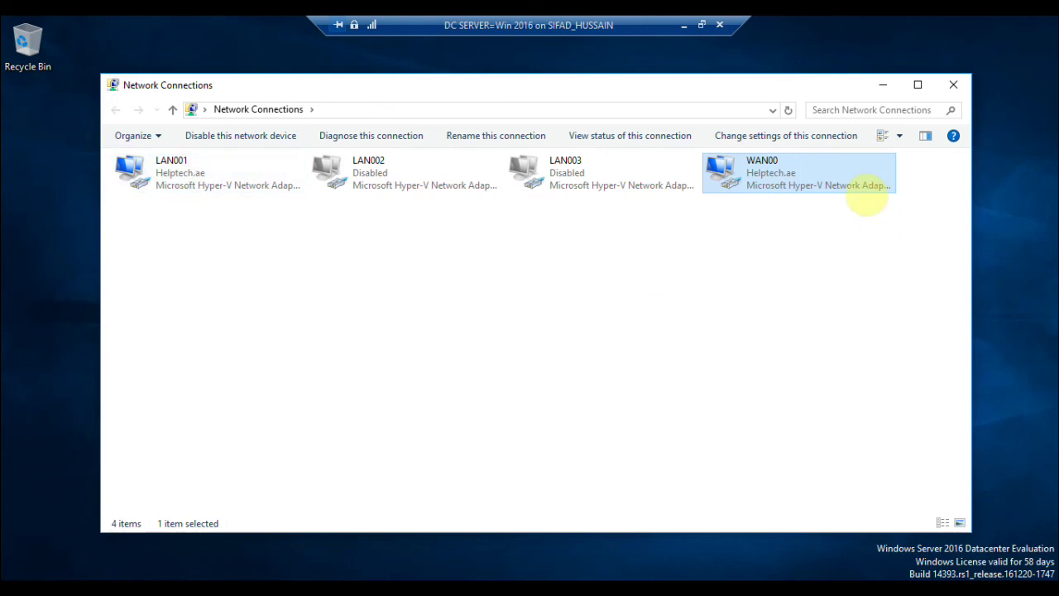
right_click(865, 193)
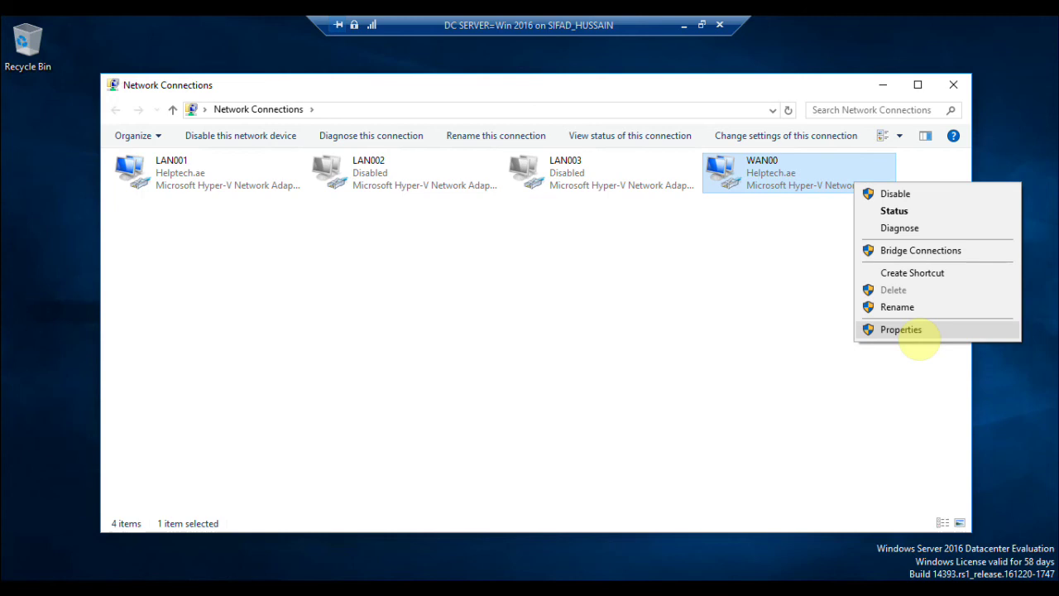
left_click(917, 331)
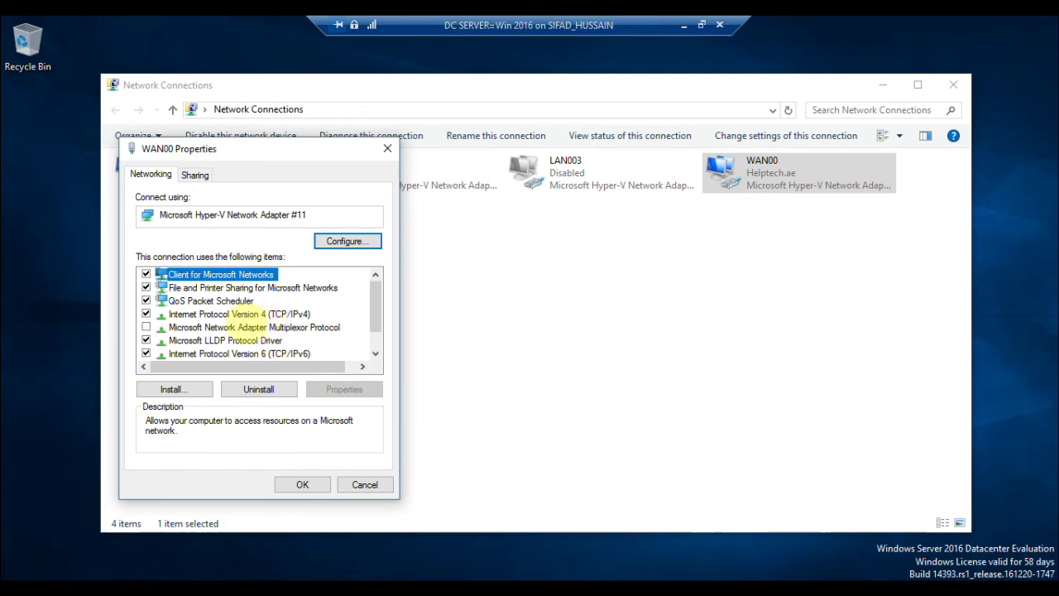
Untick every WAN00 item except IPv4, including IPv6, QoS and Link-Layer Topology drivers.
left_click(147, 274)
left_click(147, 287)
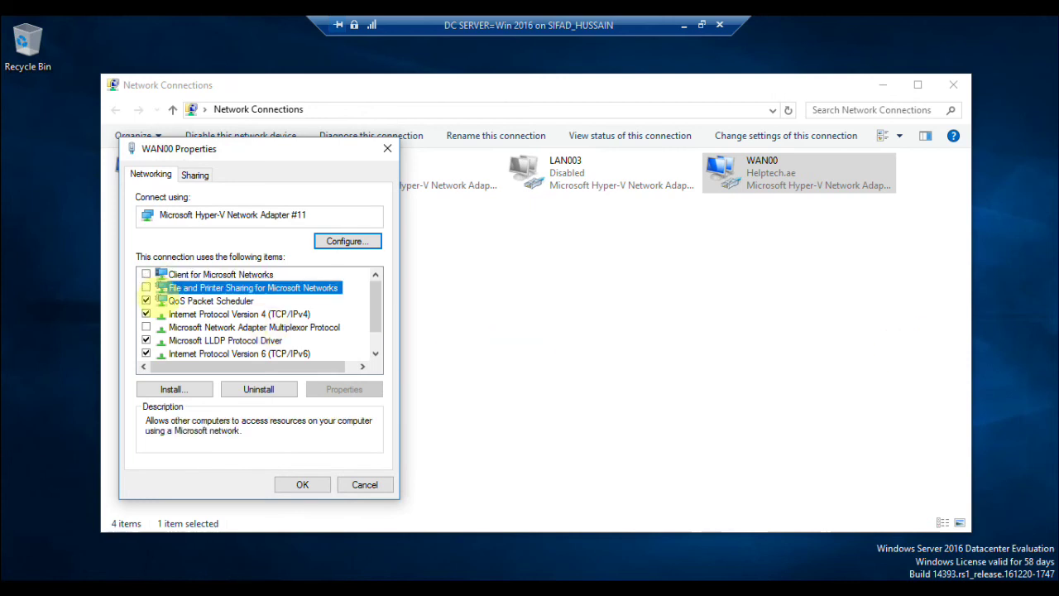
left_click(147, 300)
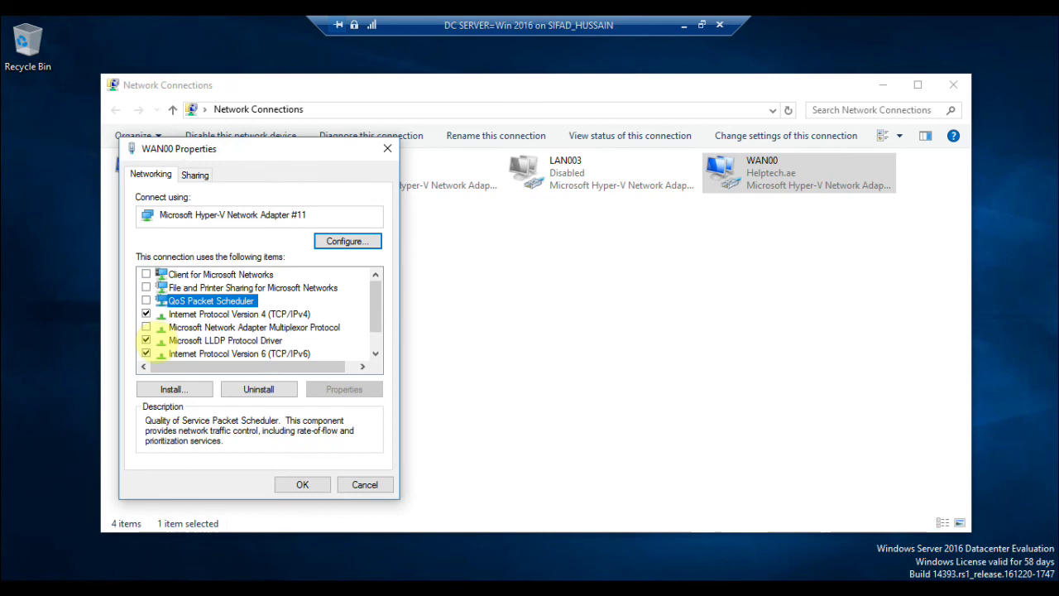
left_click(146, 340)
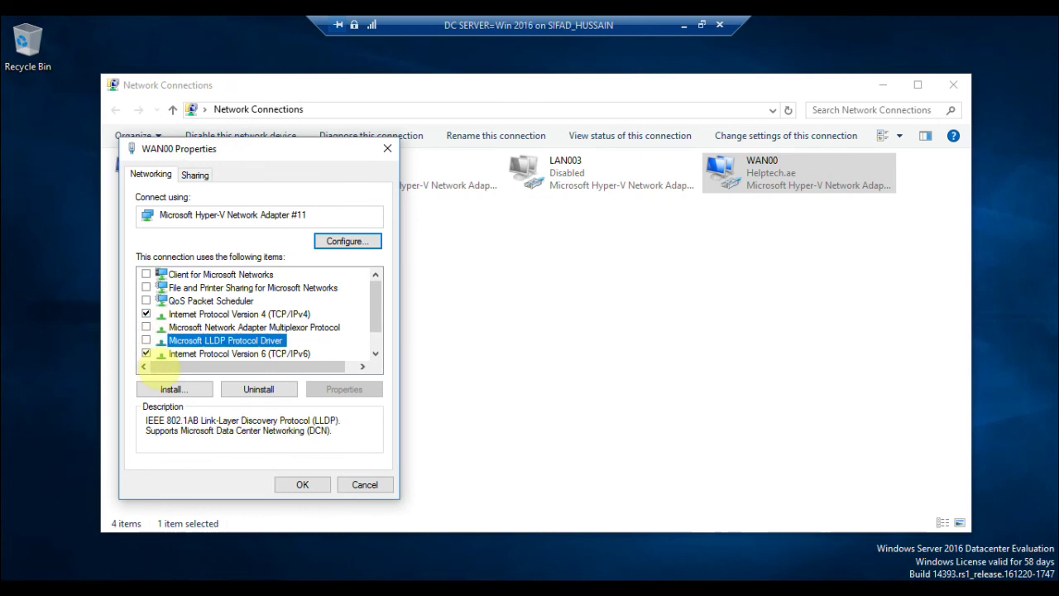
left_click(147, 354)
scroll(377, 327, "down", 1)
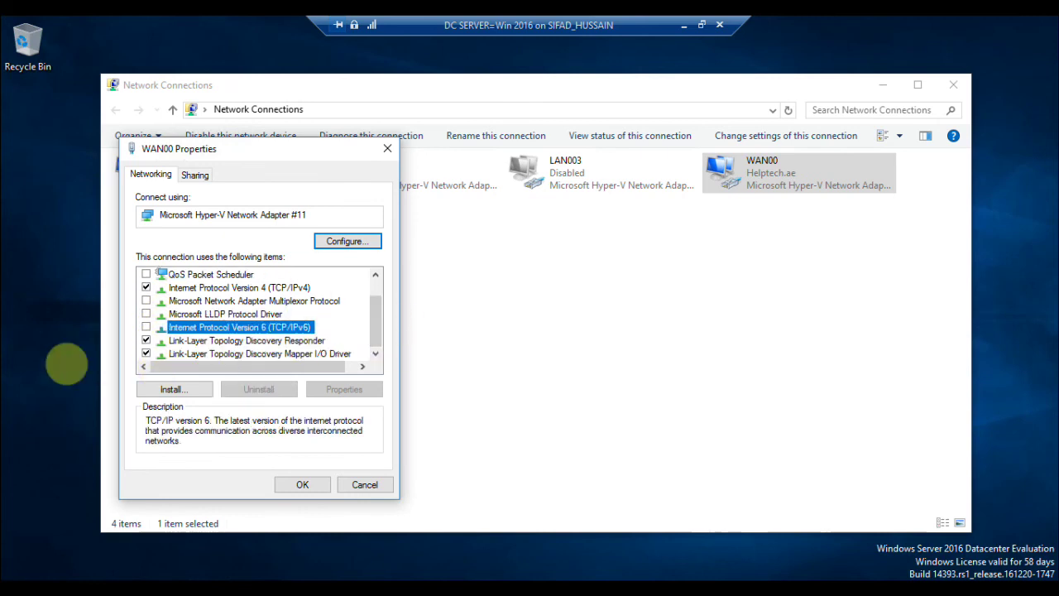
left_click(165, 353)
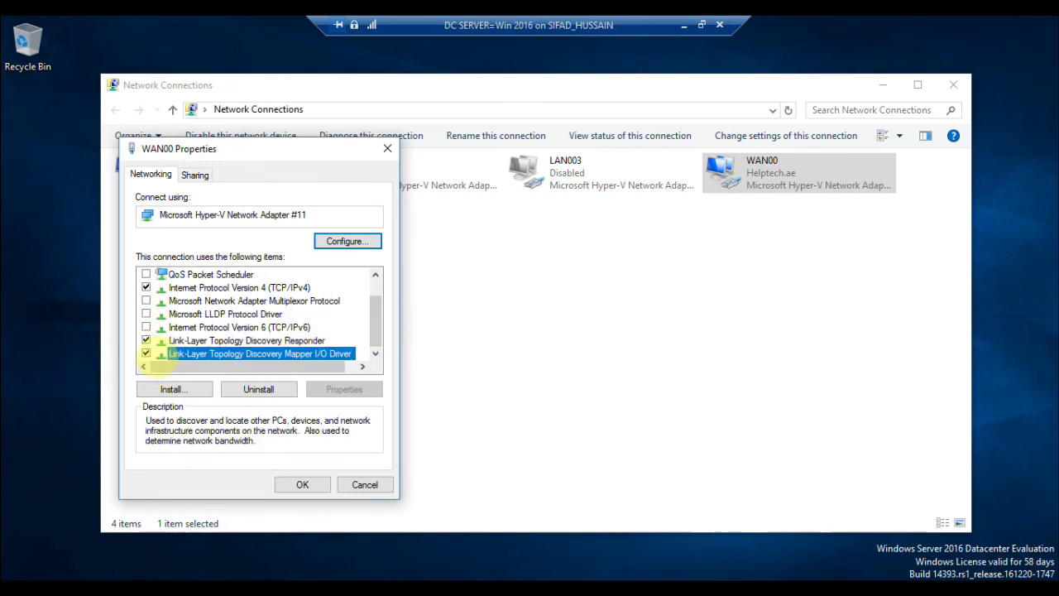
left_click(146, 340)
left_click(147, 354)
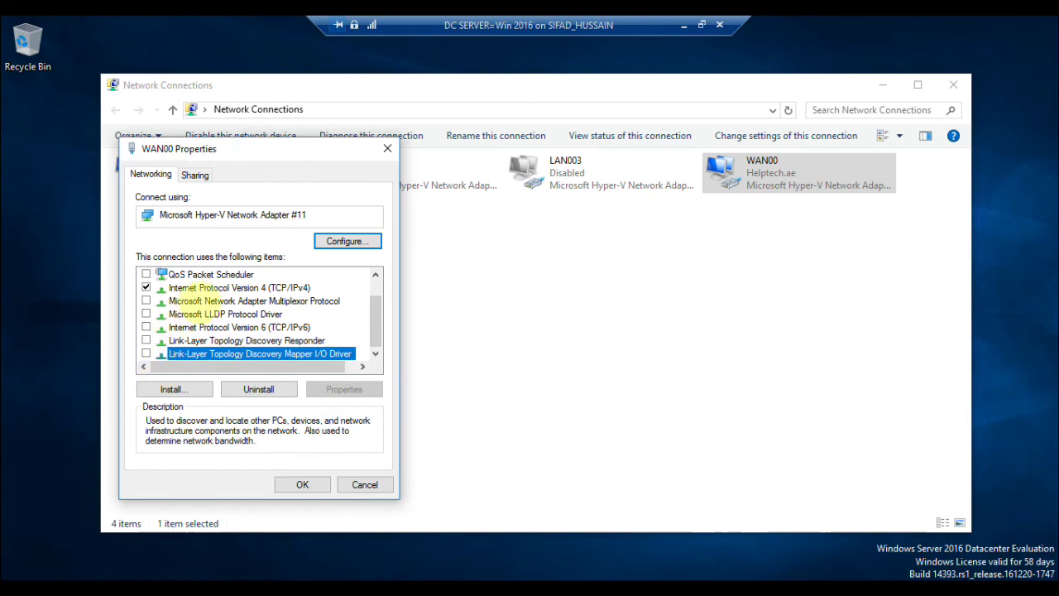
Disable NetBIOS over TCP/IP in WAN00's advanced IPv4 WINS settings and apply.
left_click(211, 287)
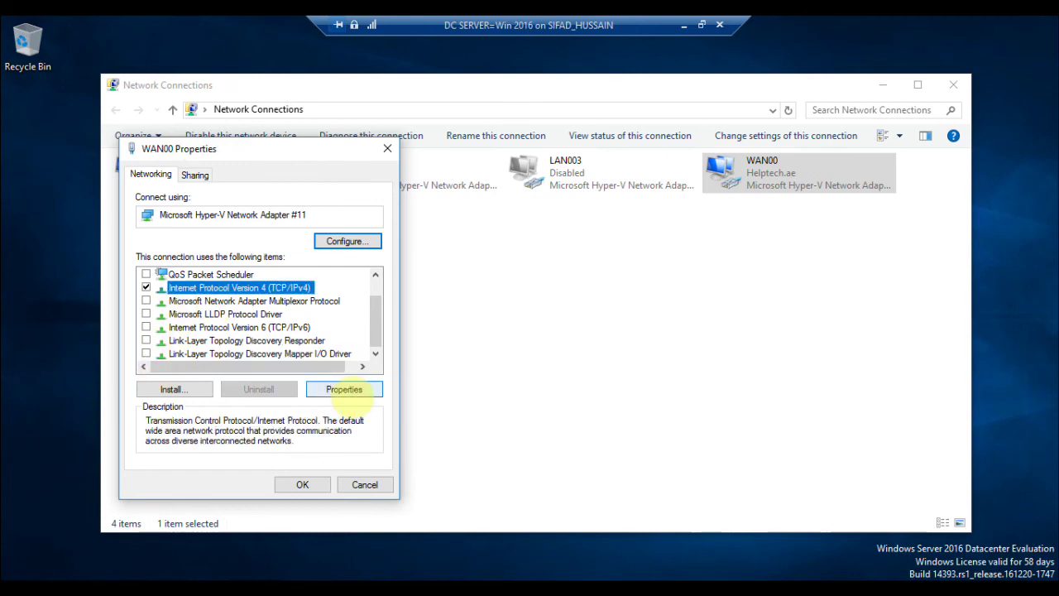
left_click(344, 390)
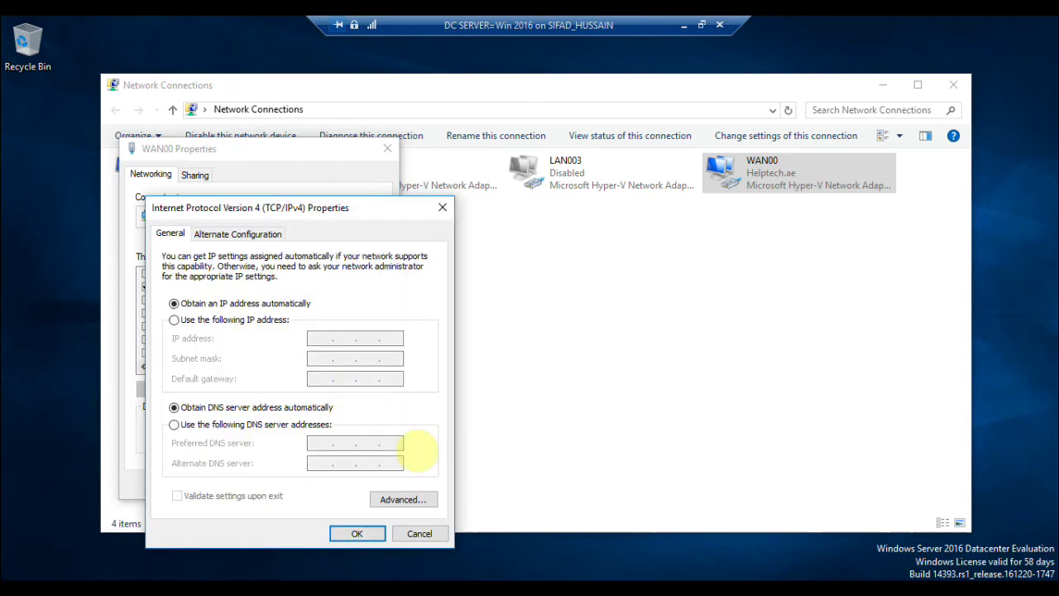
left_click(424, 500)
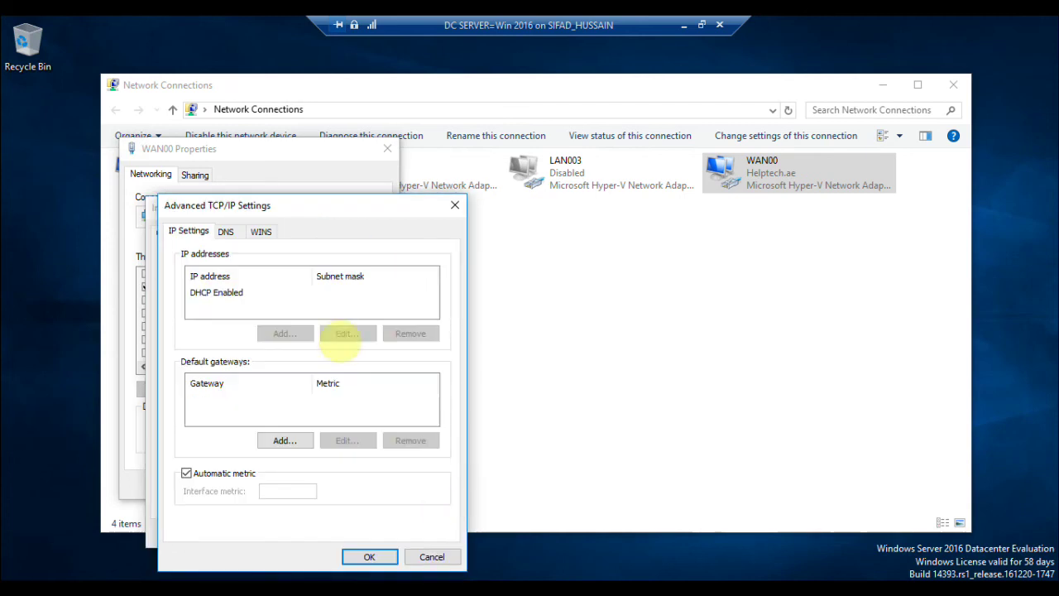
left_click(261, 232)
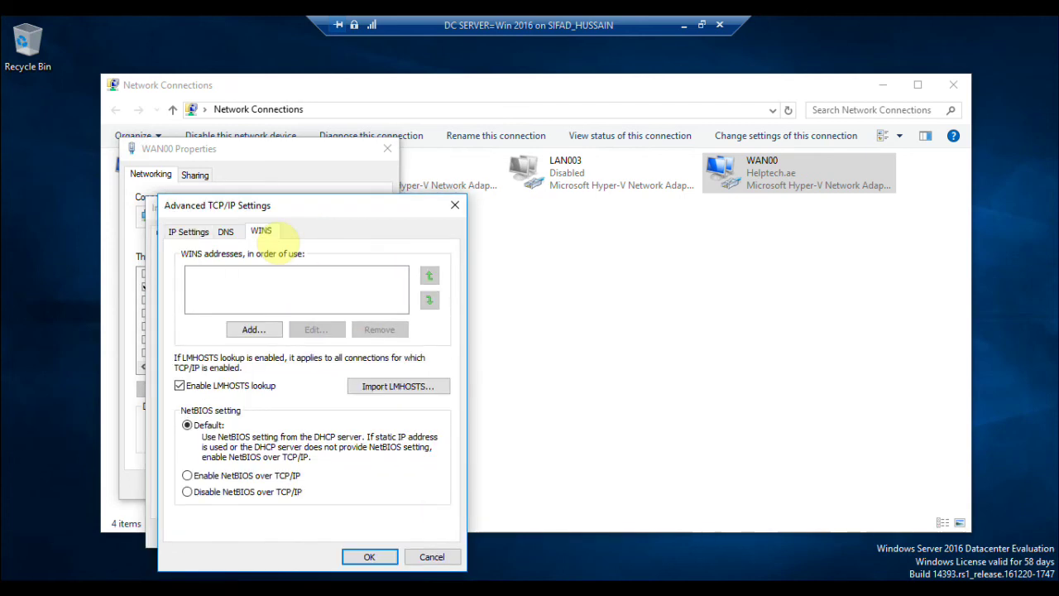
left_click(270, 495)
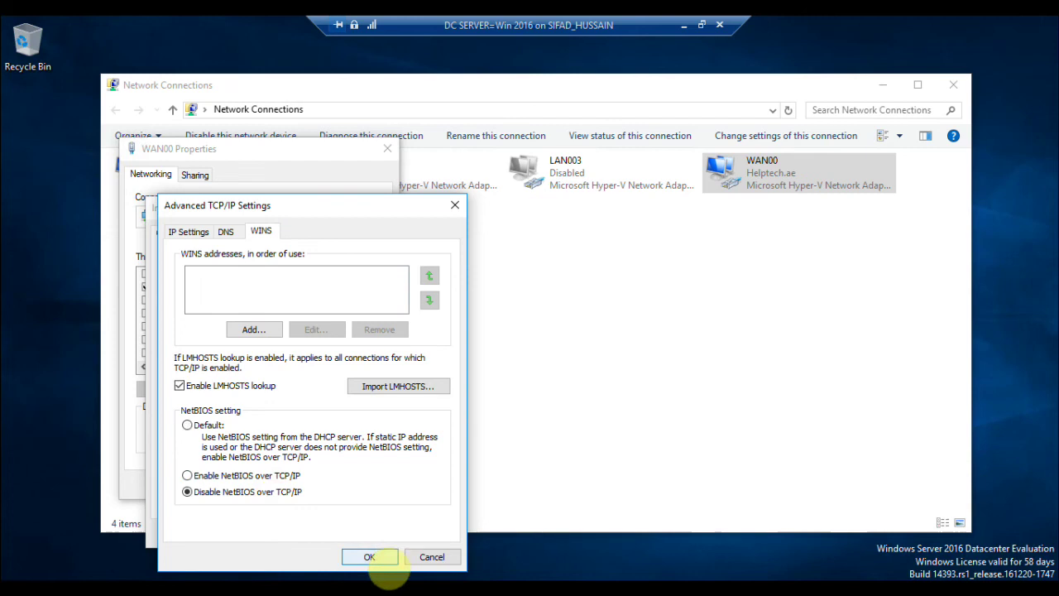
left_click(369, 557)
left_click(356, 533)
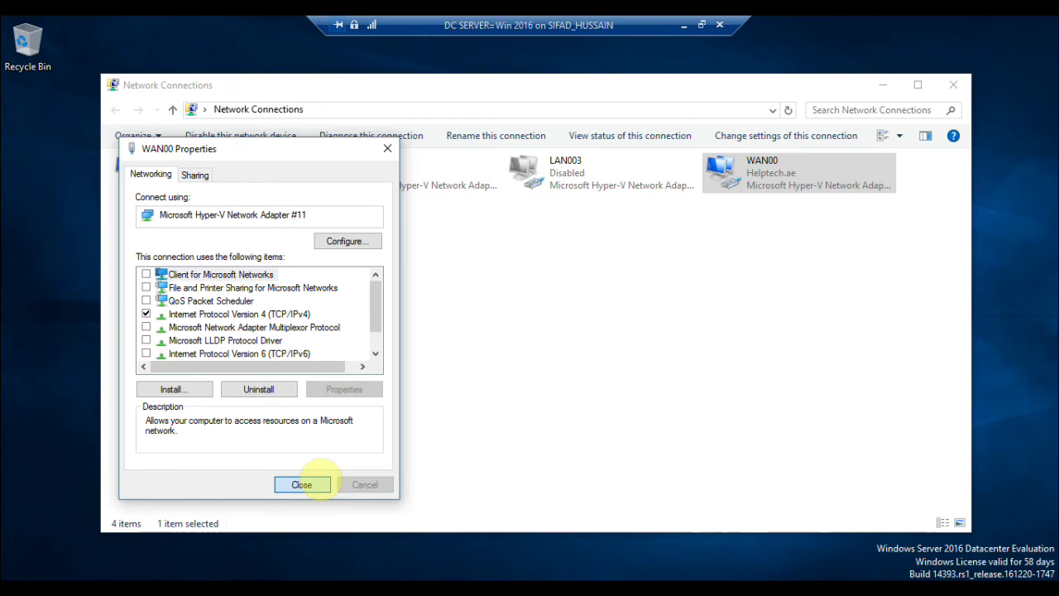
left_click(302, 484)
Clear the default gateway in LAN001's static IPv4 settings and confirm them.
left_click(231, 196)
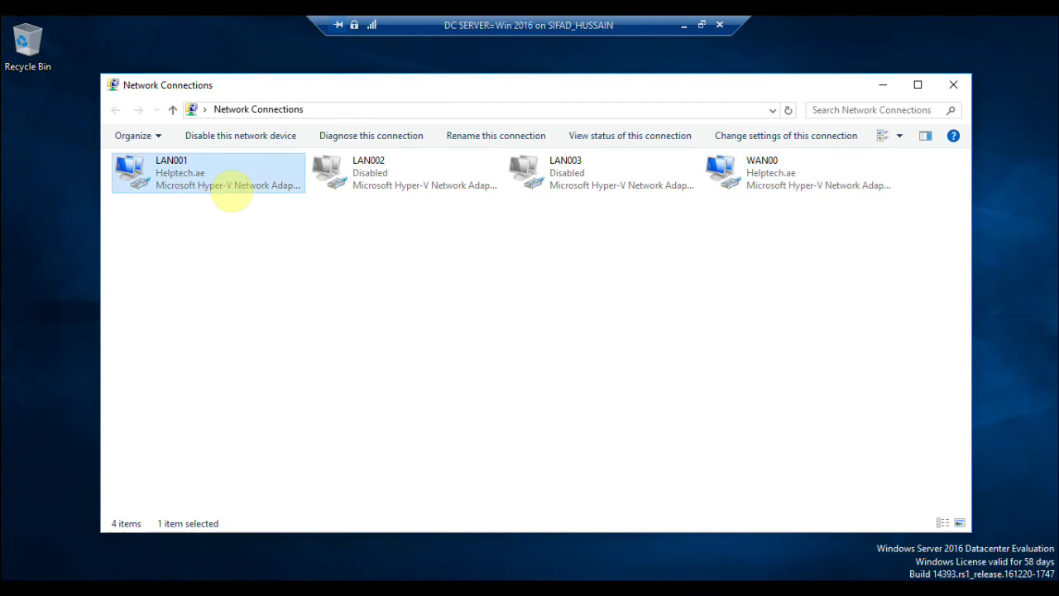
right_click(232, 192)
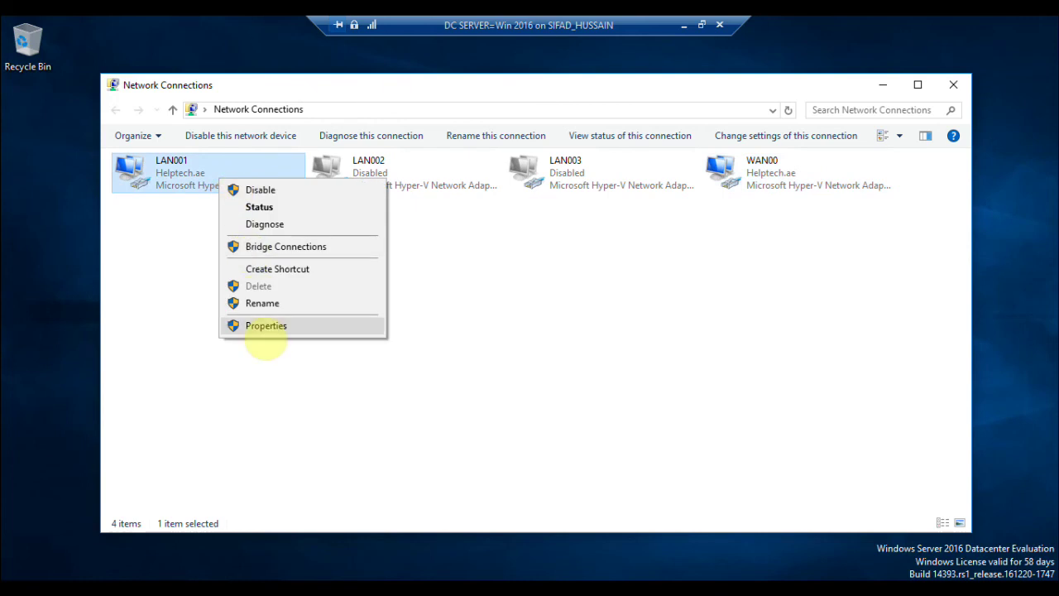
left_click(255, 325)
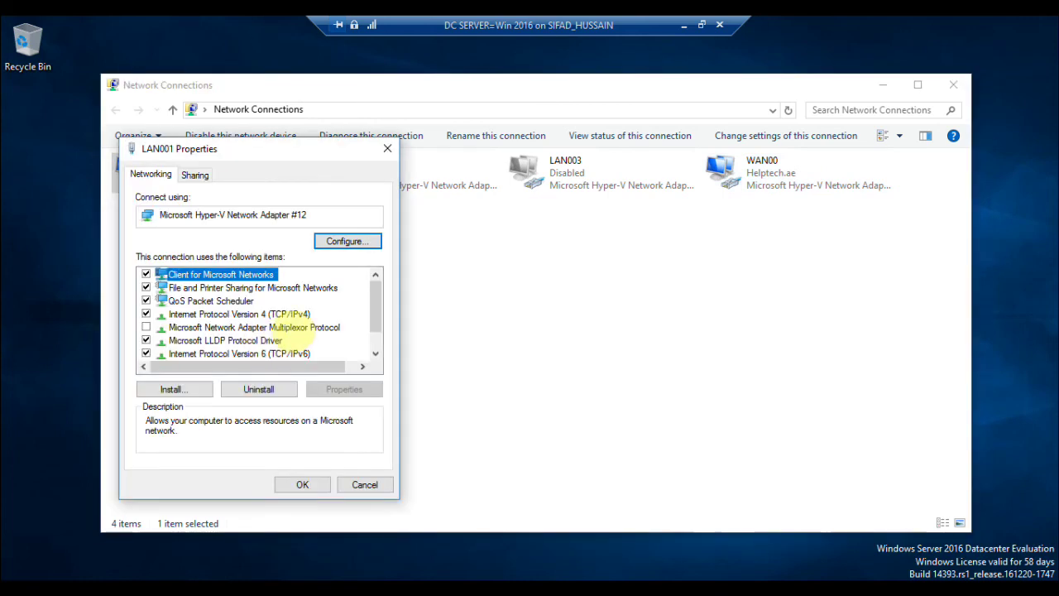
double_click(292, 315)
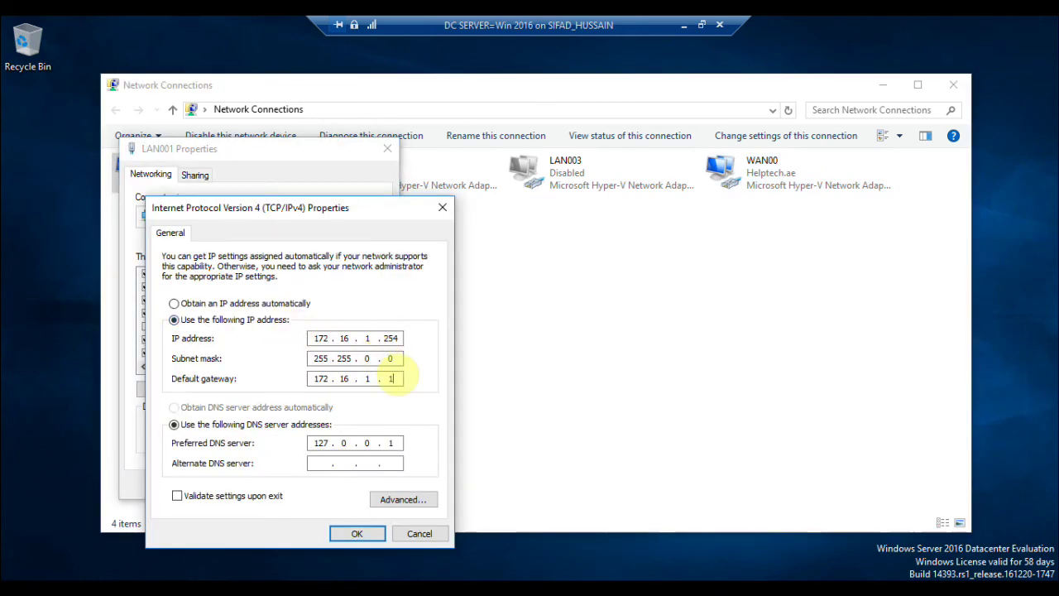
key("BackSpace")
key("BackSpace")
key("BackSpace")
key("BackSpace")
key("BackSpace")
key("BackSpace")
key("BackSpace")
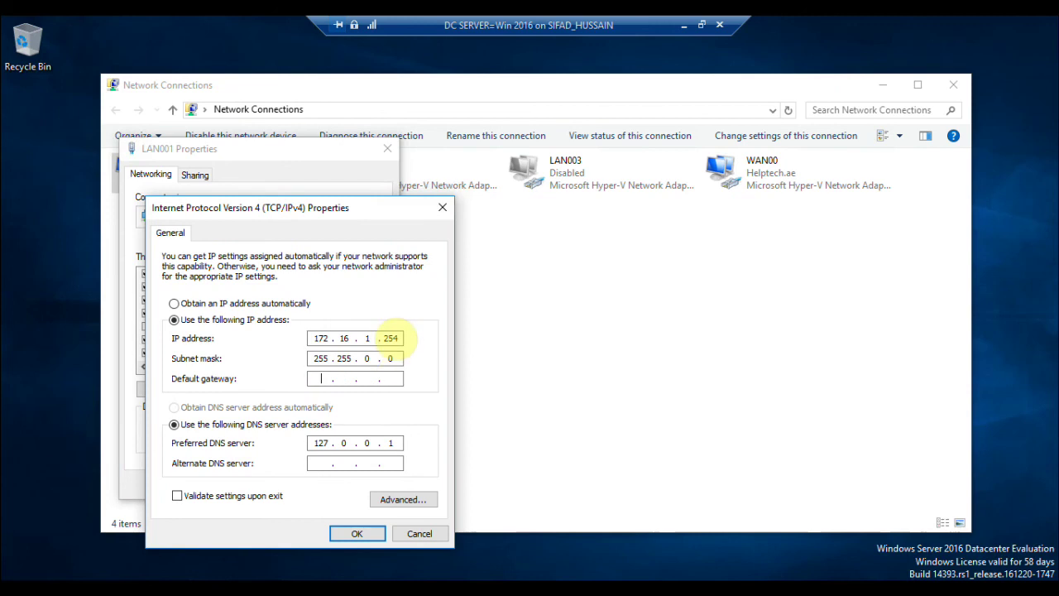
left_click(388, 338)
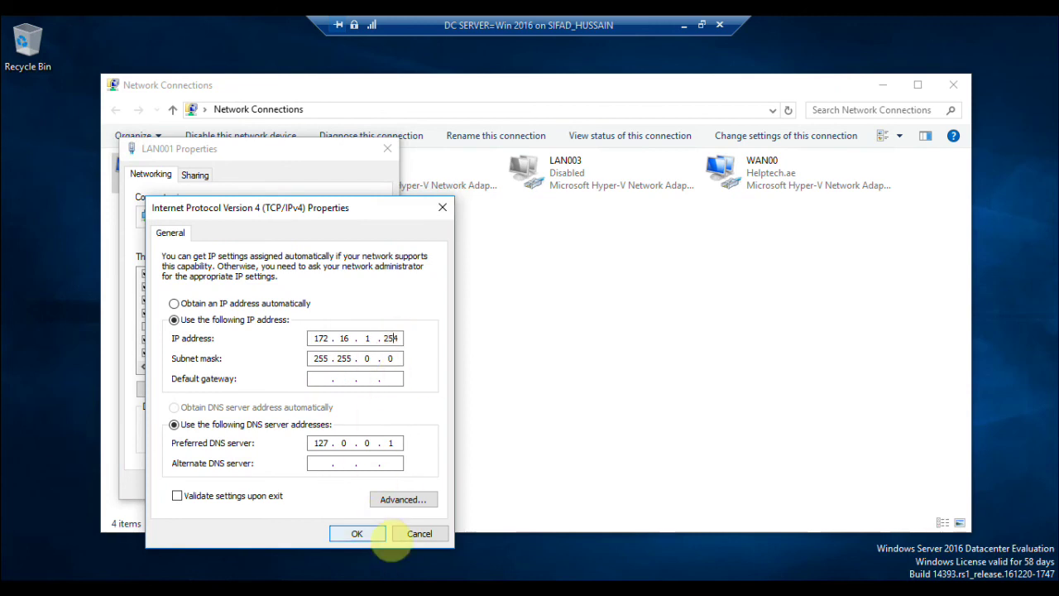
left_click(366, 533)
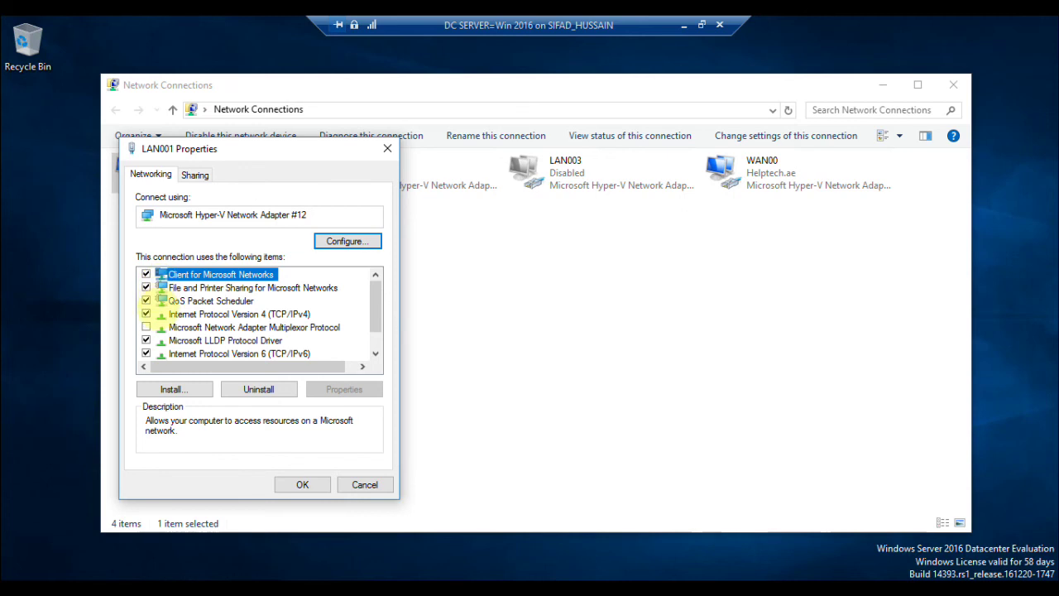
Unbind every LAN001 item except IPv4, including the client, sharing, QoS, multiplexor, LLDP, IPv6 and LLTD entries.
left_click(145, 300)
left_click(146, 287)
left_click(146, 274)
left_click(159, 313)
left_click(146, 327)
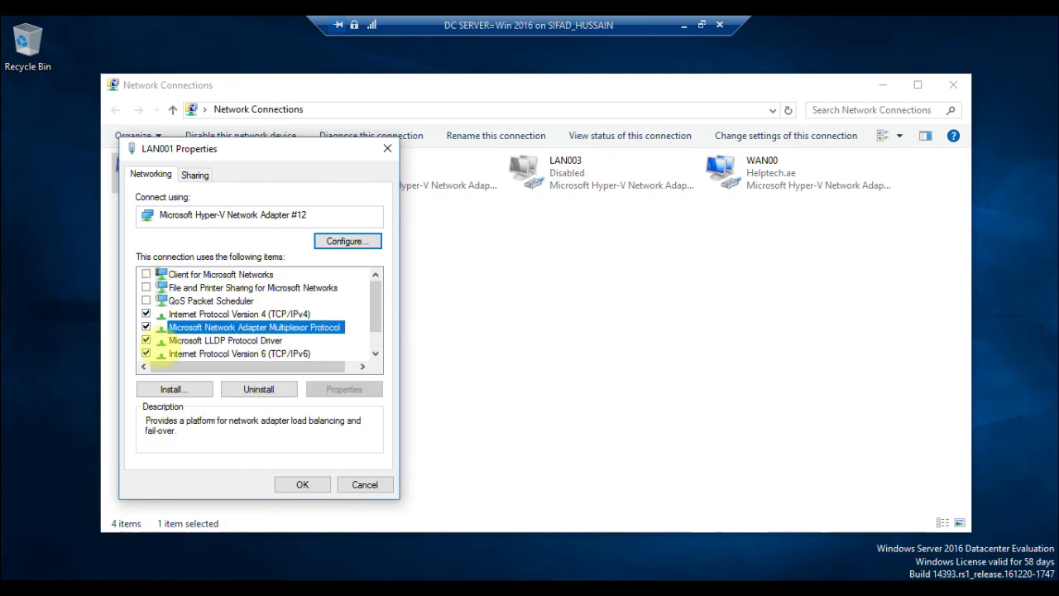
left_click(145, 327)
left_click(146, 340)
left_click(145, 354)
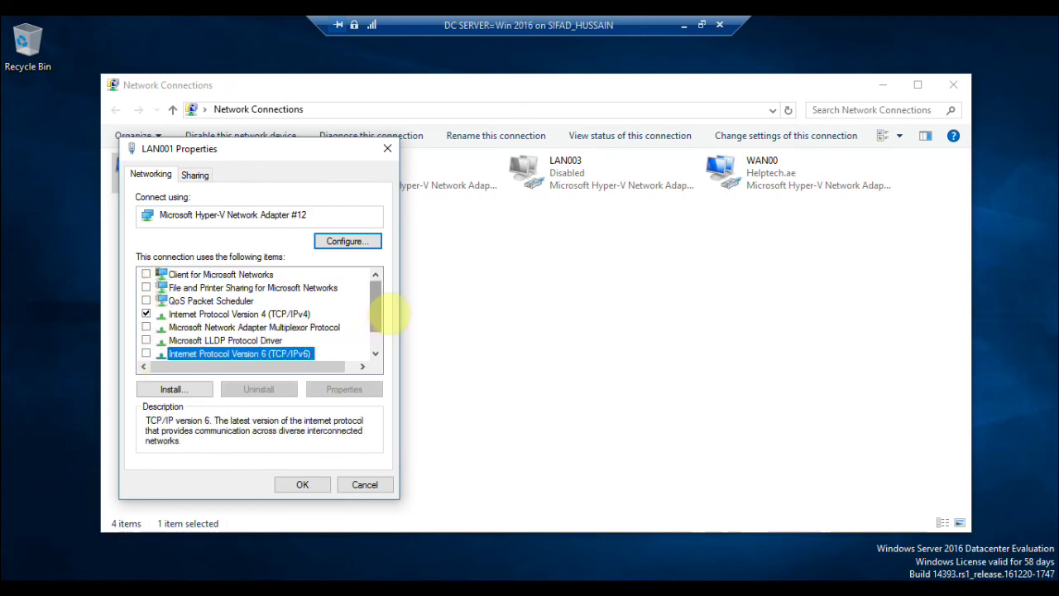
scroll(389, 313, "down", 1)
left_click(146, 340)
left_click(146, 353)
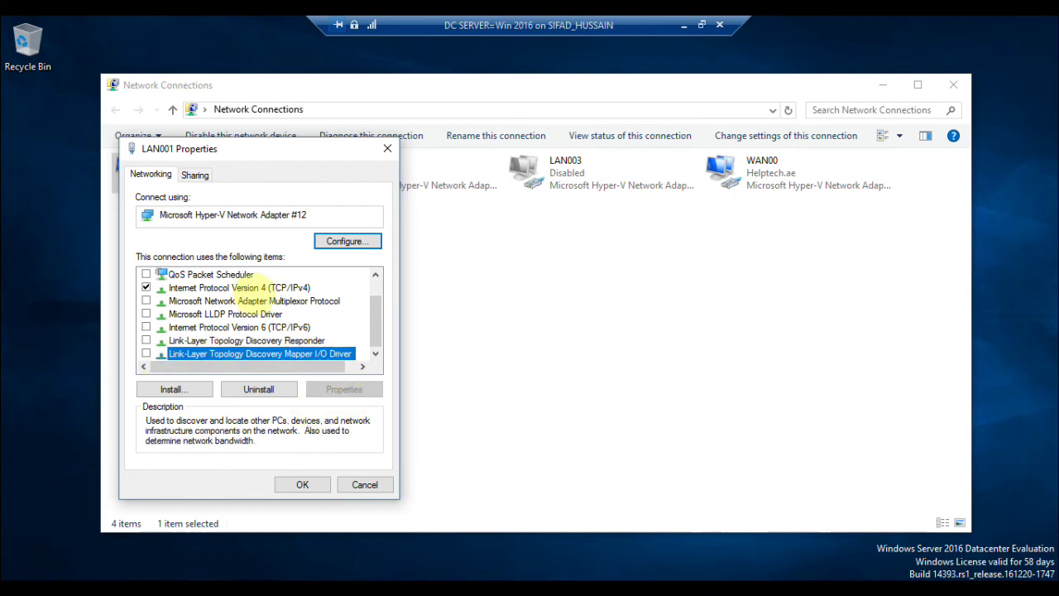
Disable NetBIOS over TCP/IP in LAN001's advanced IPv4 WINS settings, then minimise Network Connections.
left_click(248, 288)
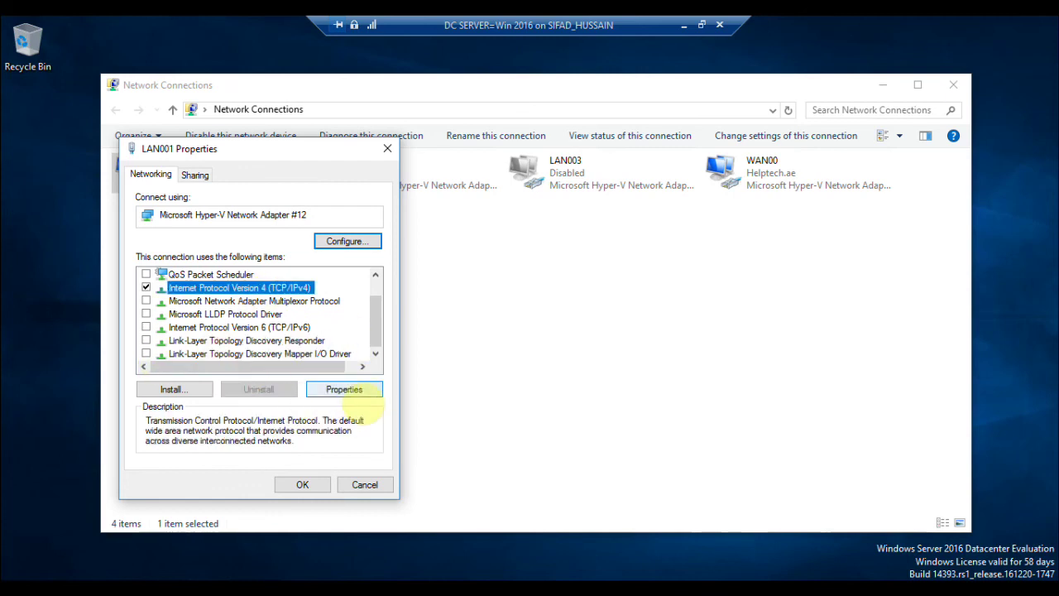
left_click(356, 390)
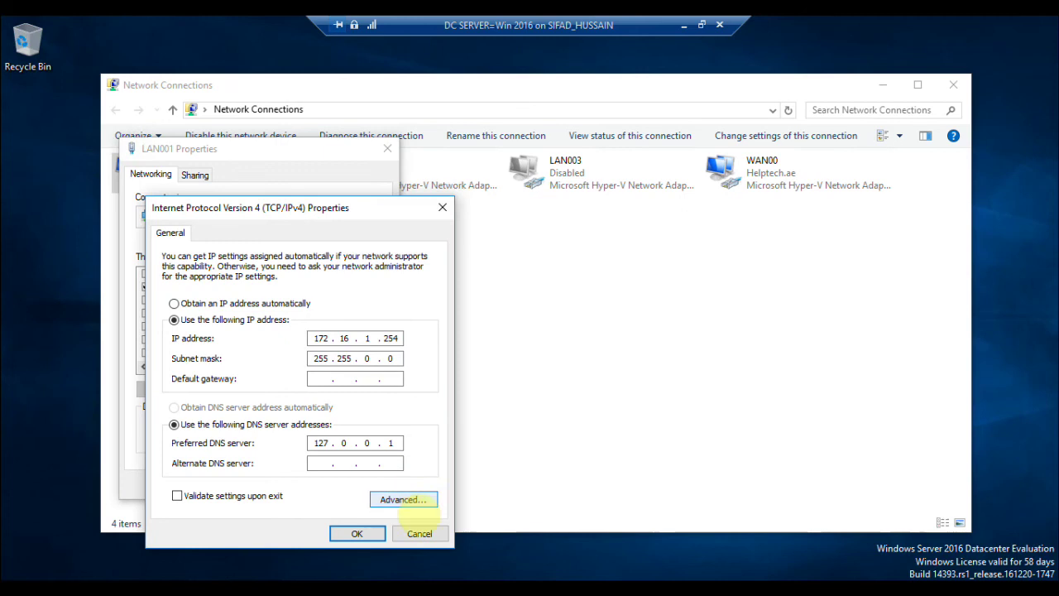
left_click(413, 500)
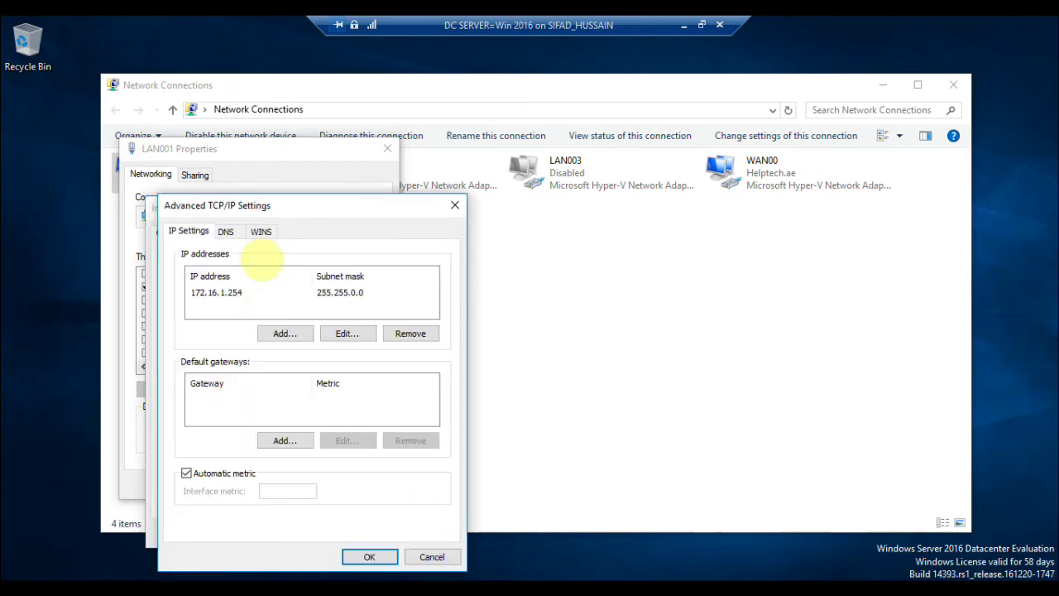
left_click(261, 231)
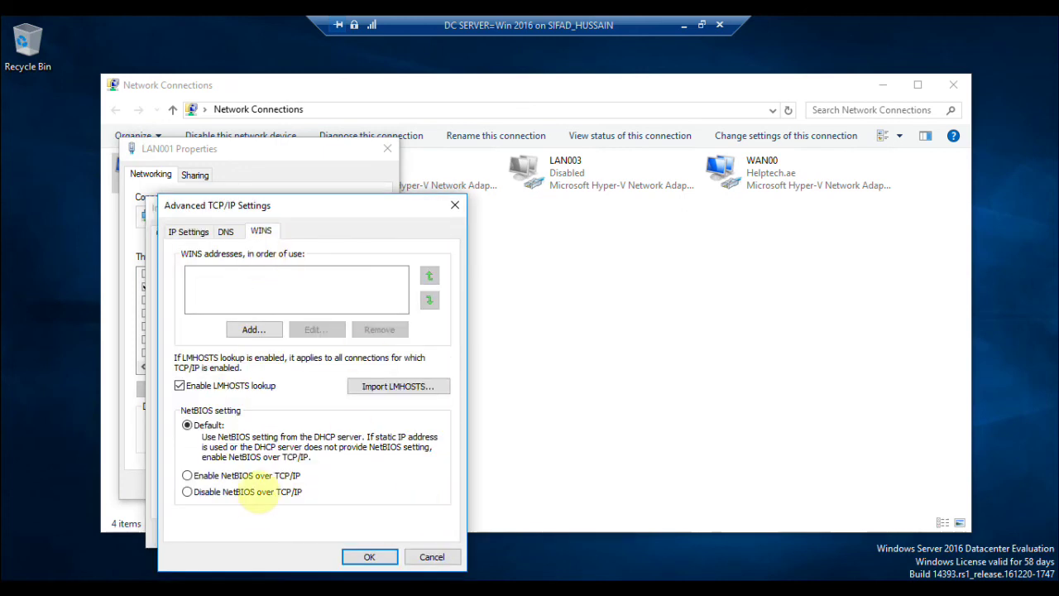
left_click(252, 495)
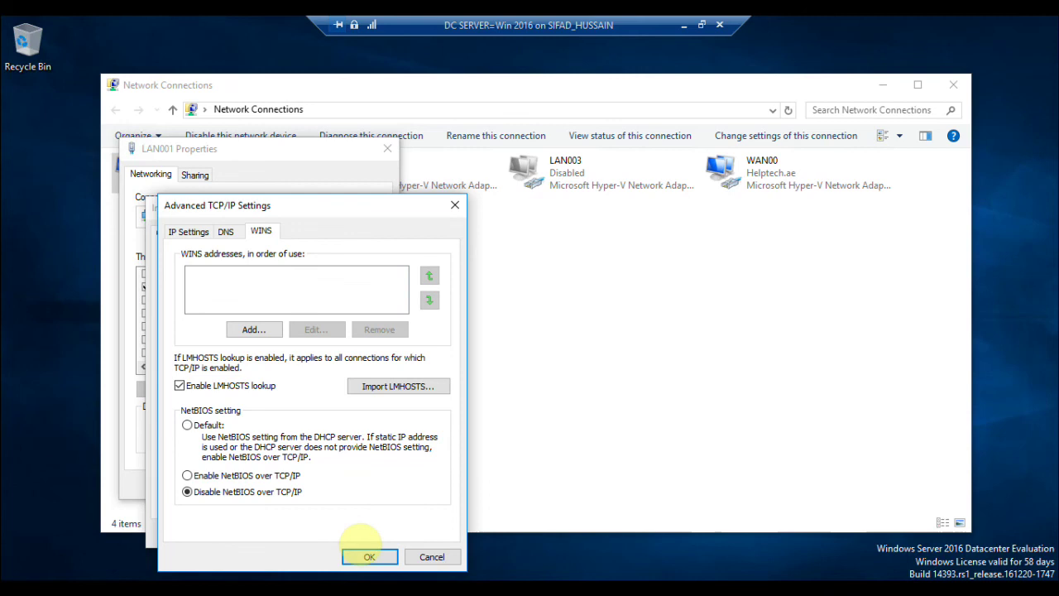
left_click(369, 556)
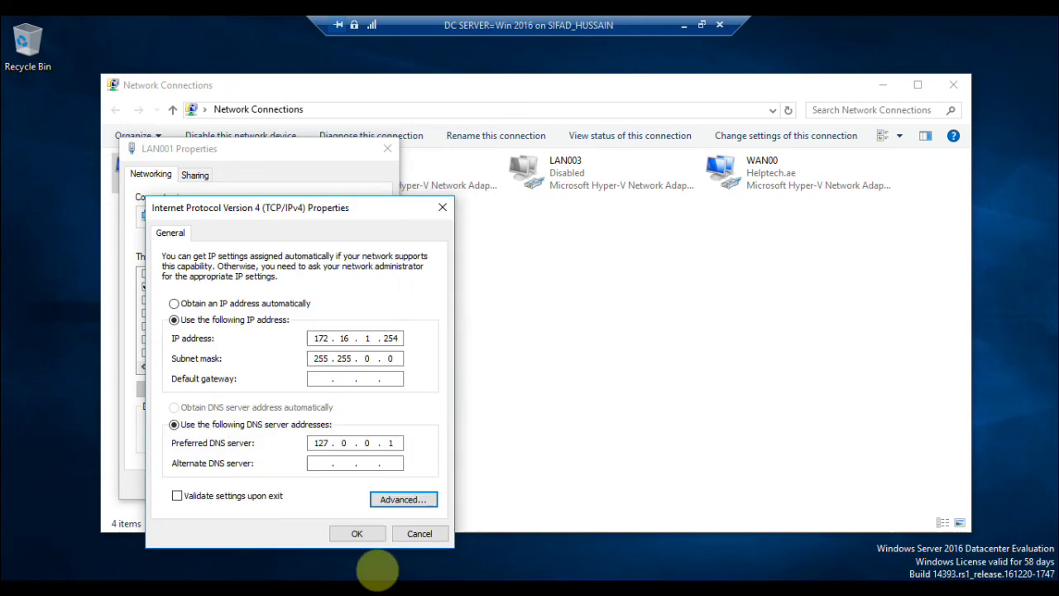
left_click(357, 532)
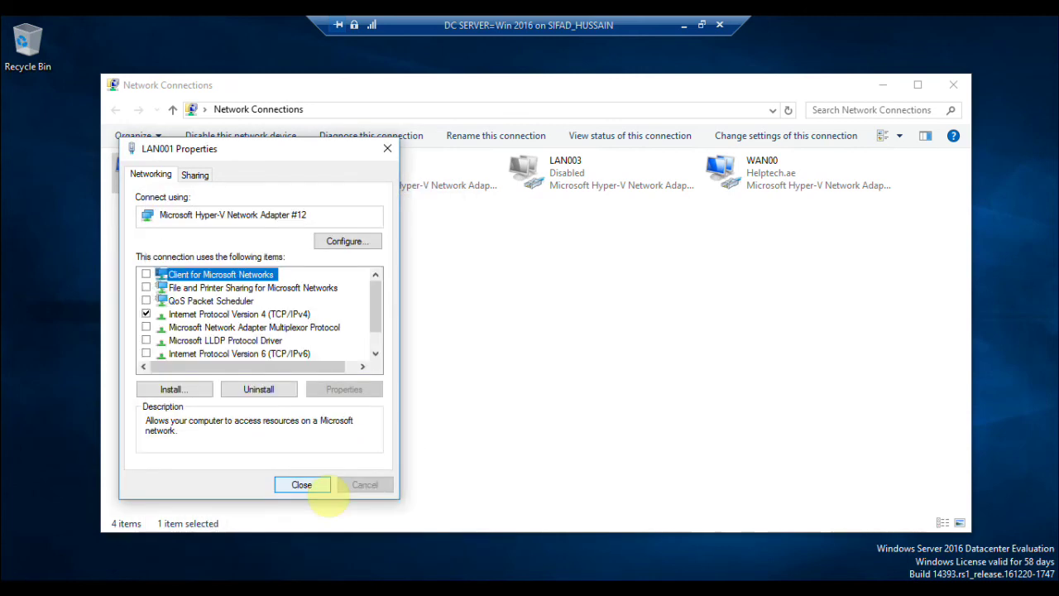
left_click(323, 488)
left_click(261, 228)
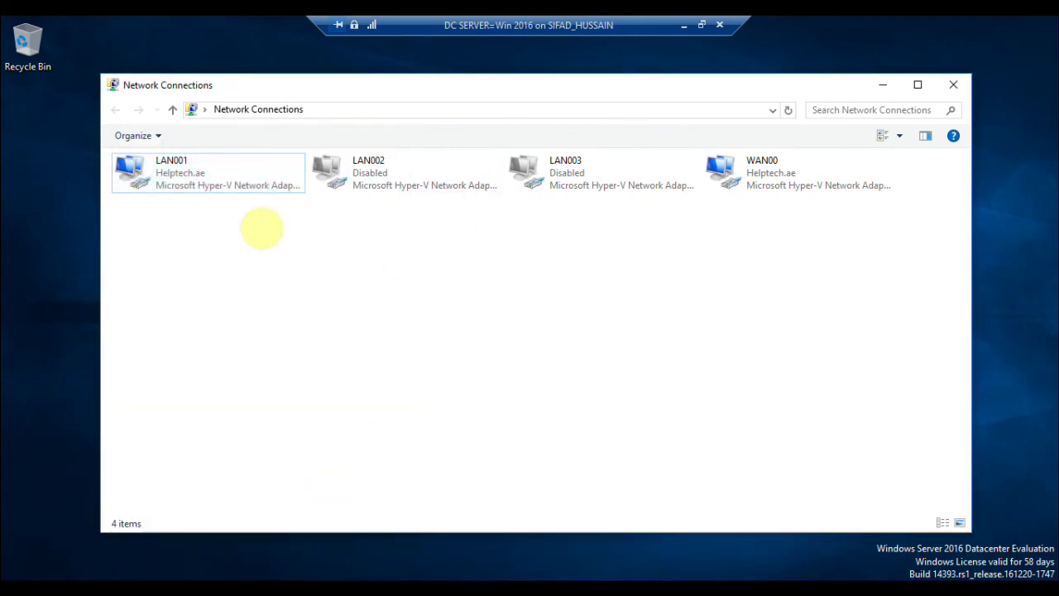
left_click(882, 84)
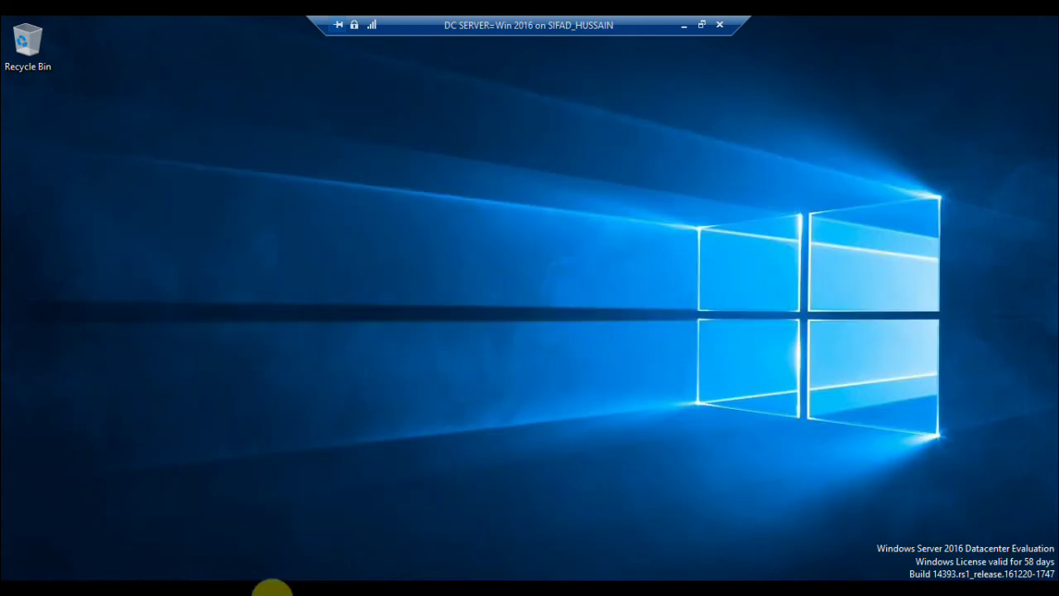
Restore the Routing and Remote Access console and bring up actions for DC_SERVER_CLOUD (local).
left_click(273, 590)
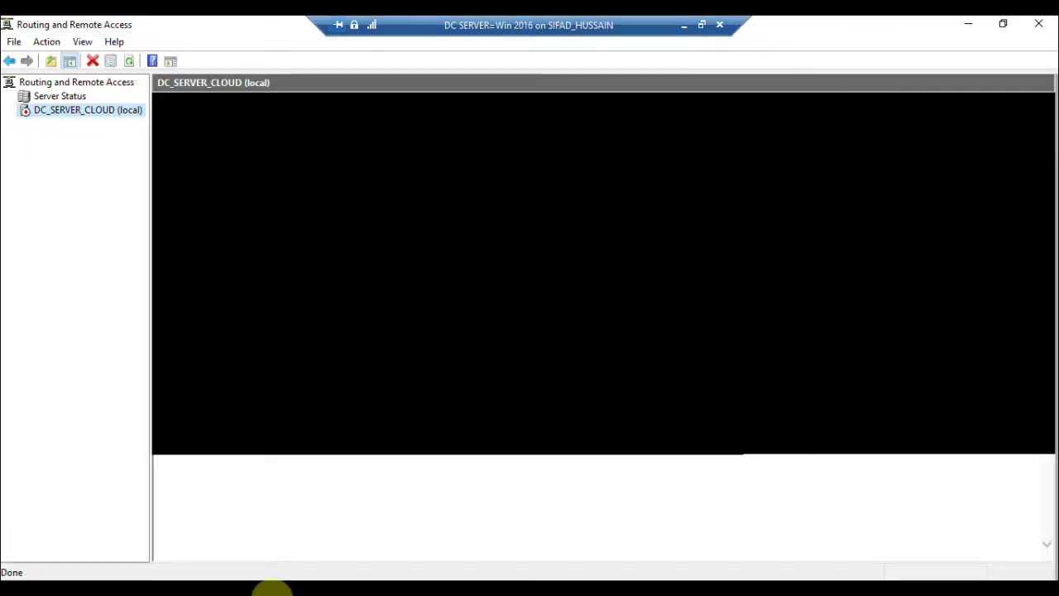
left_click(273, 589)
left_click(273, 589)
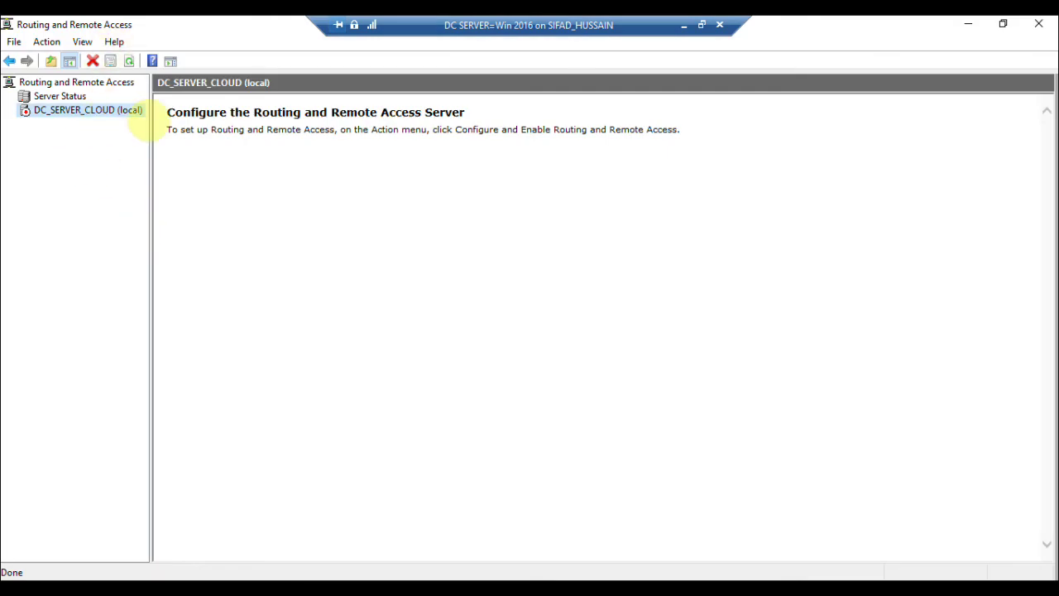
right_click(148, 126)
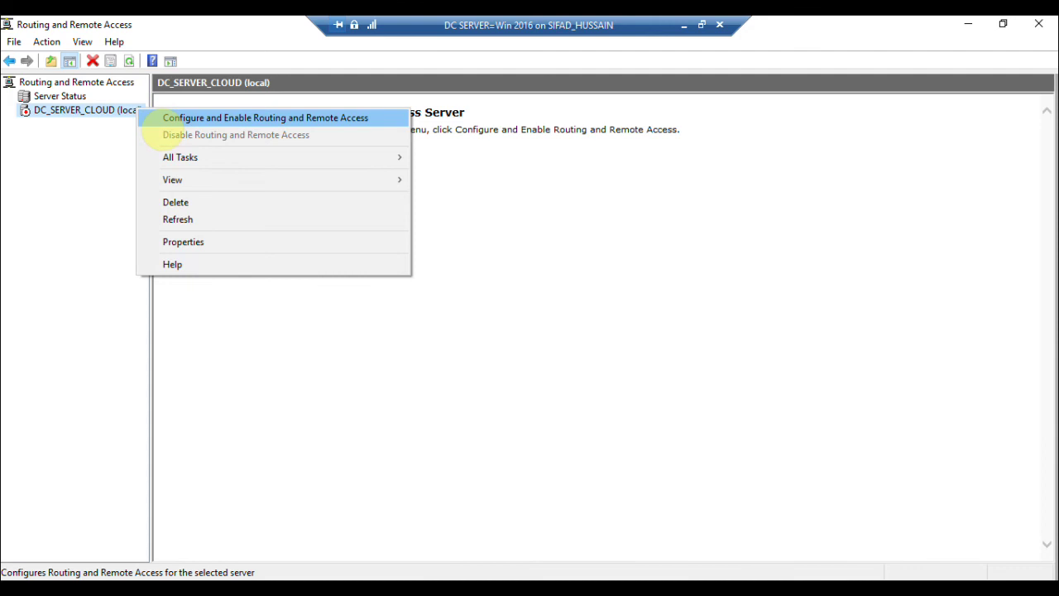
Configure the server as a secure connection between two private networks, using demand-dial and automatic IP assignment.
left_click(166, 123)
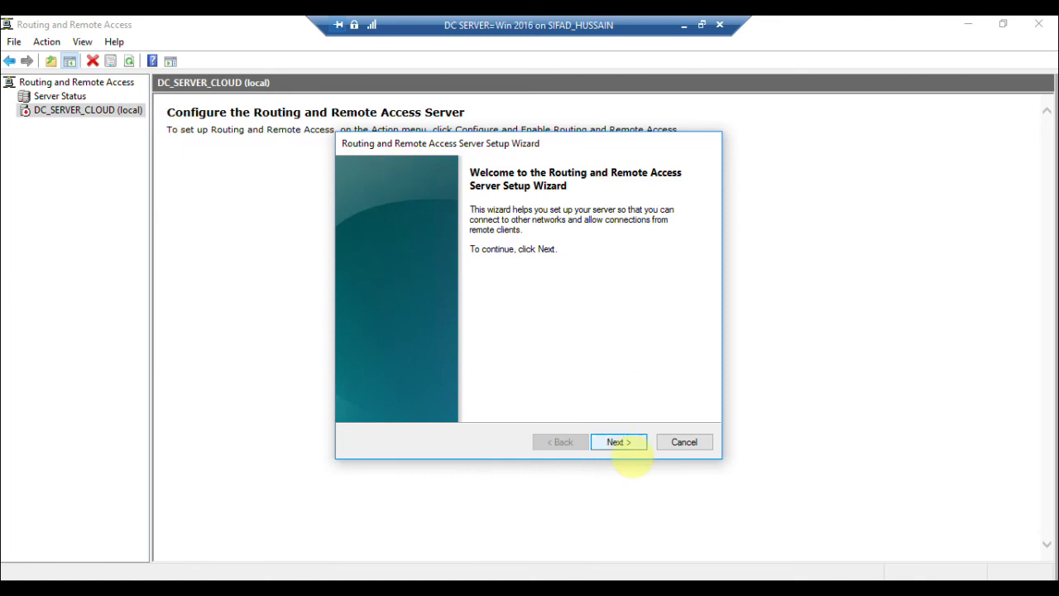
left_click(625, 447)
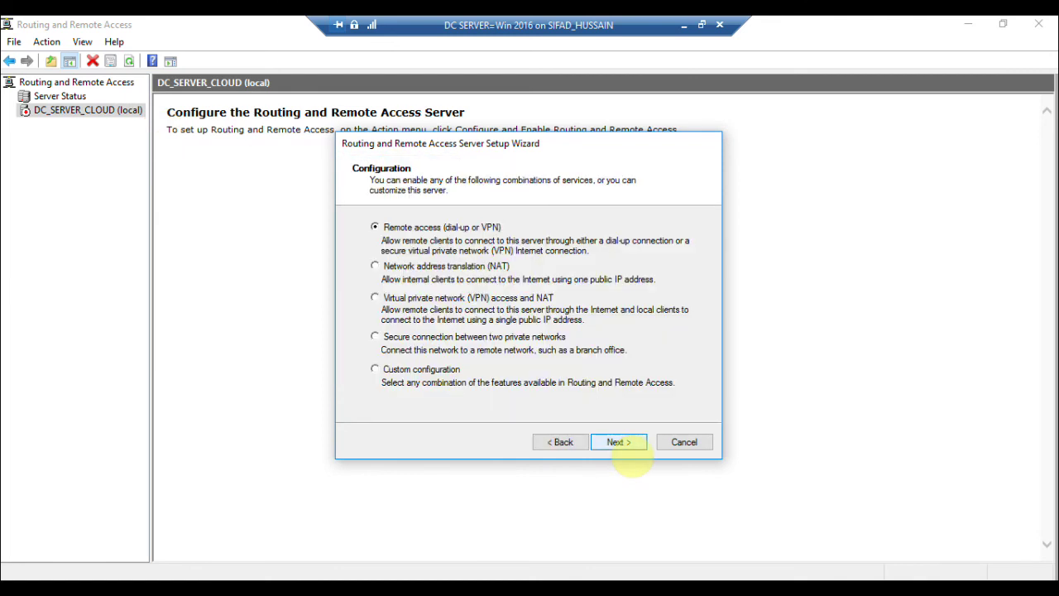
left_click(418, 337)
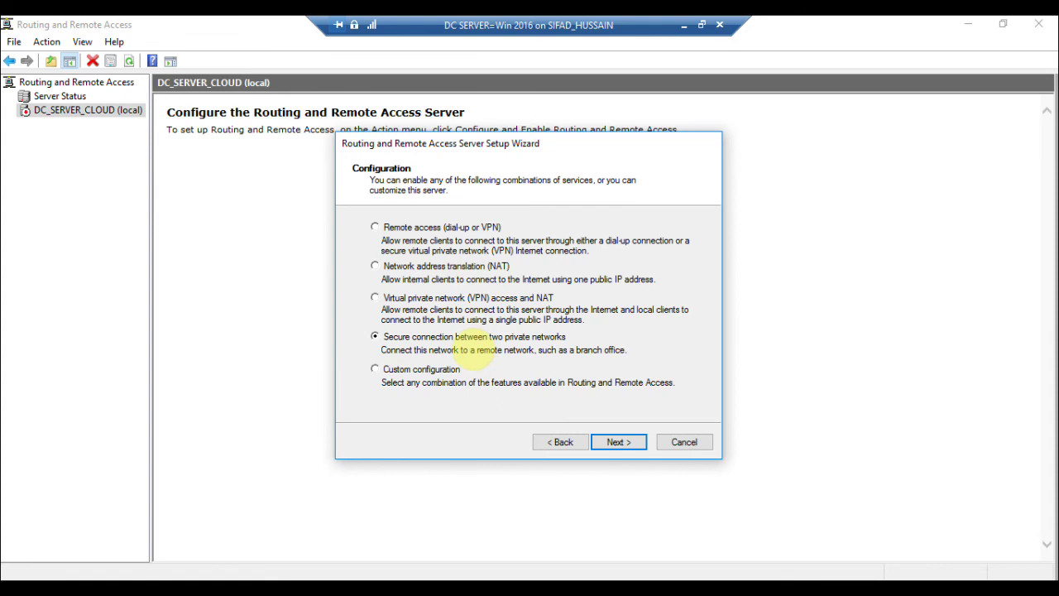
left_click(619, 442)
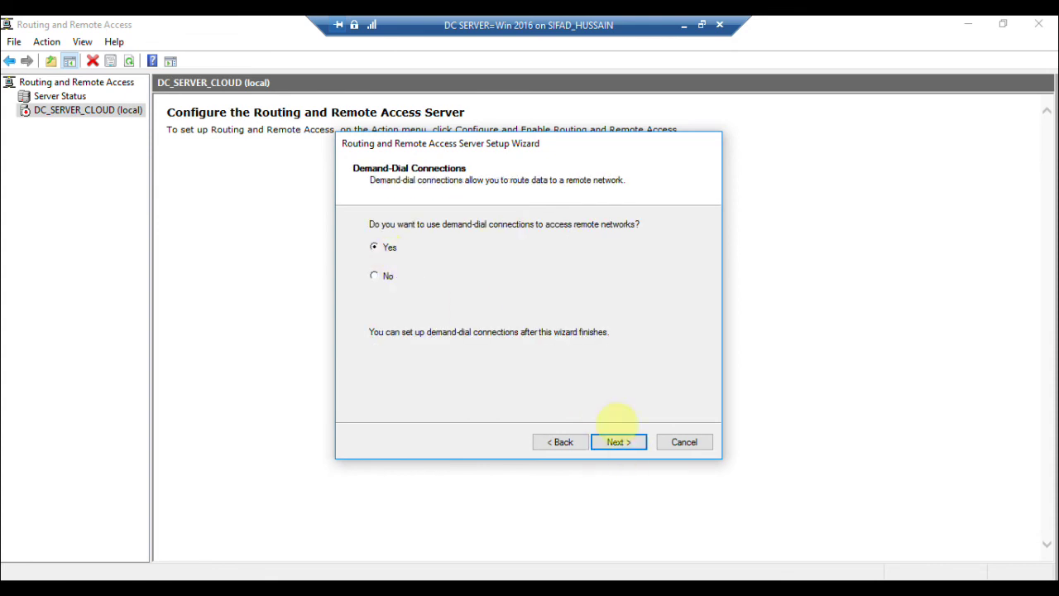
left_click(619, 442)
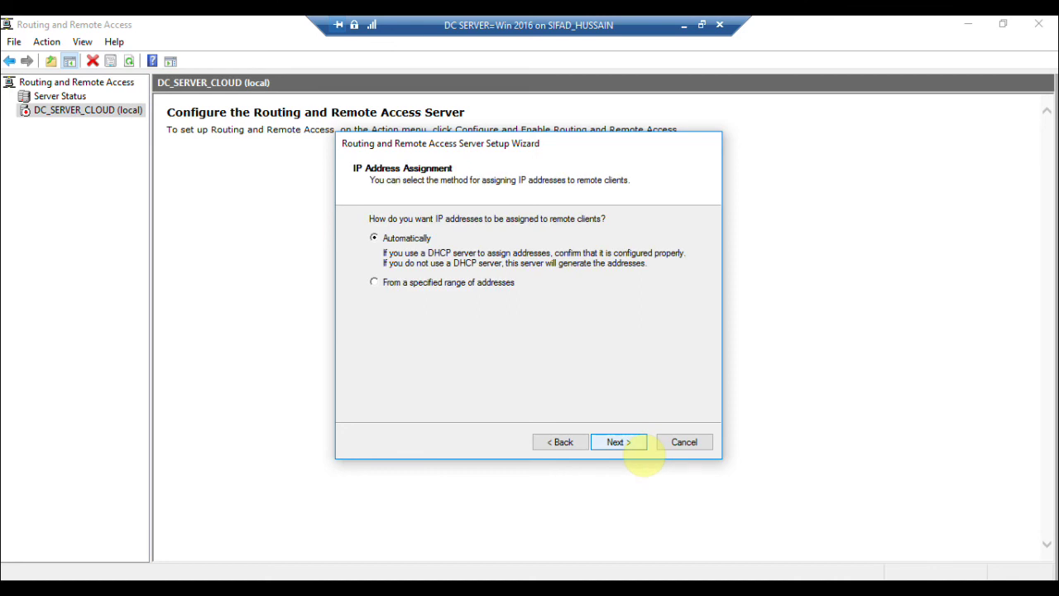
left_click(641, 448)
left_click(642, 447)
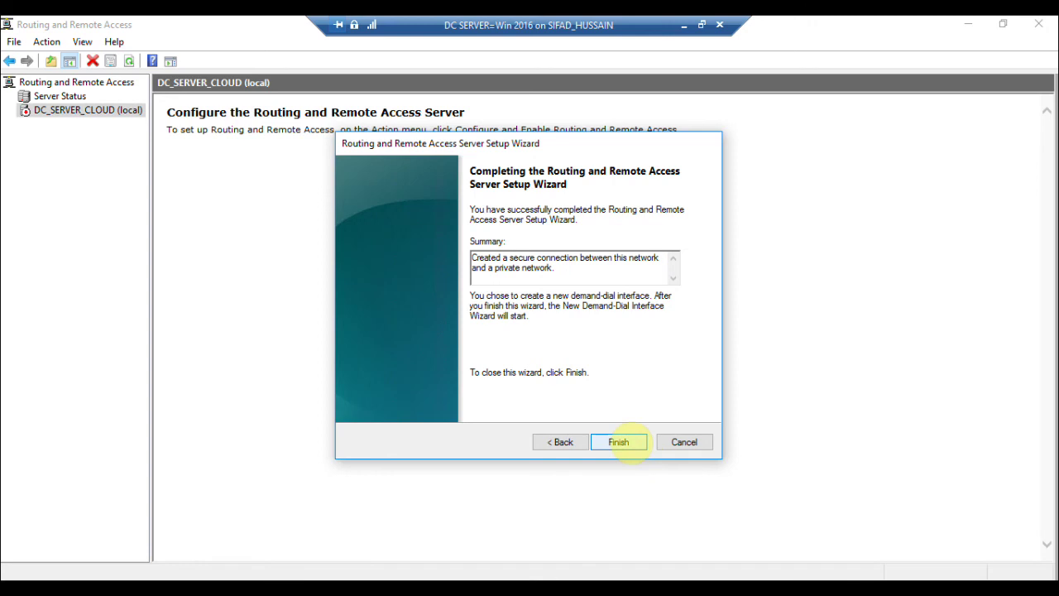
left_click(626, 442)
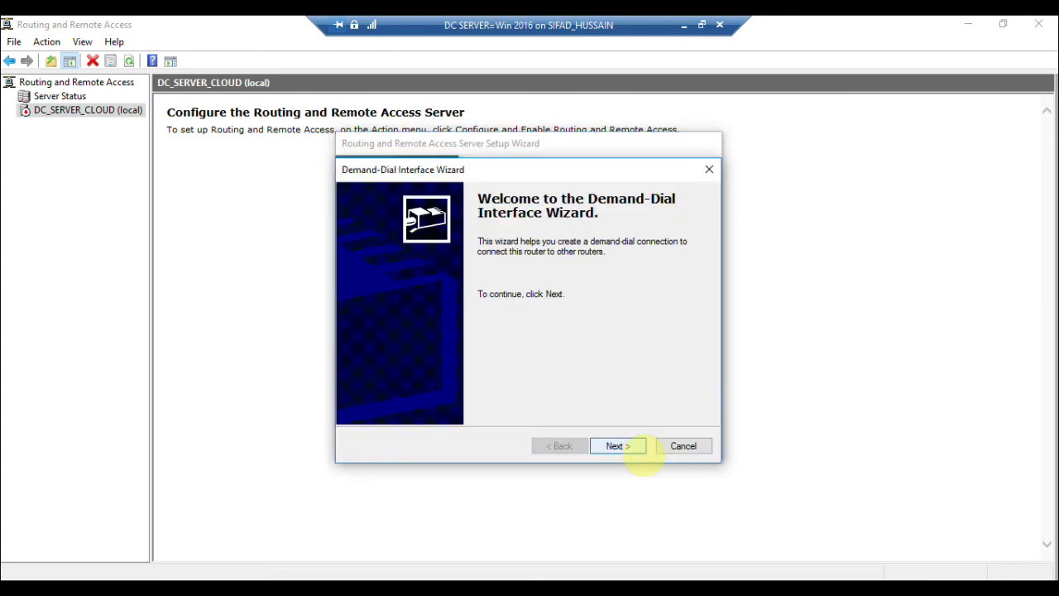
Name the demand-dial interface 'Azure Site-to-Site' with VPN connection type and IKEv2.
left_click(617, 446)
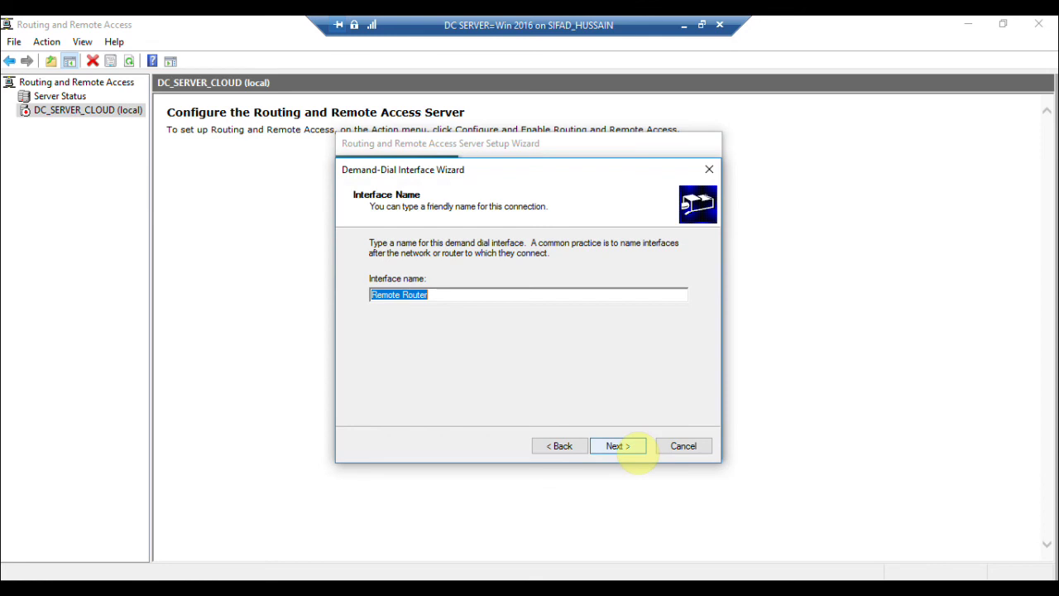
type("Azure Site-")
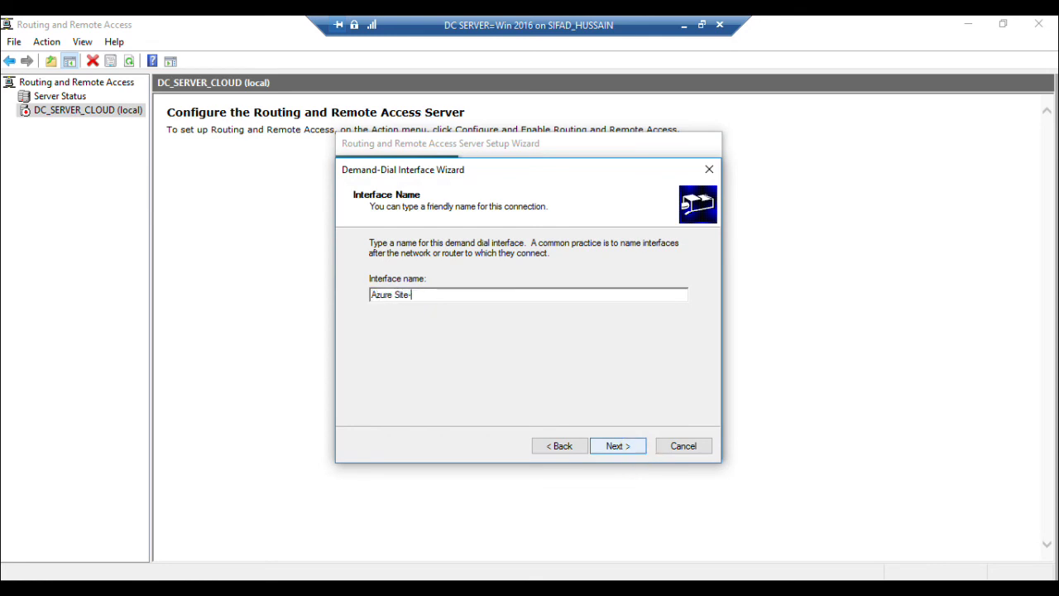
type("to-Site")
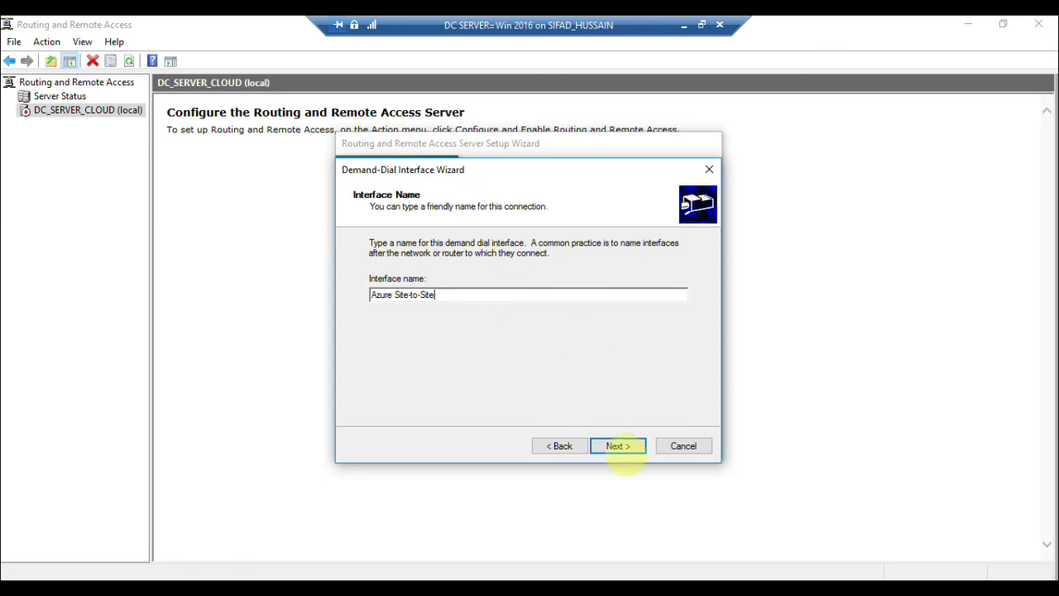
left_click(618, 446)
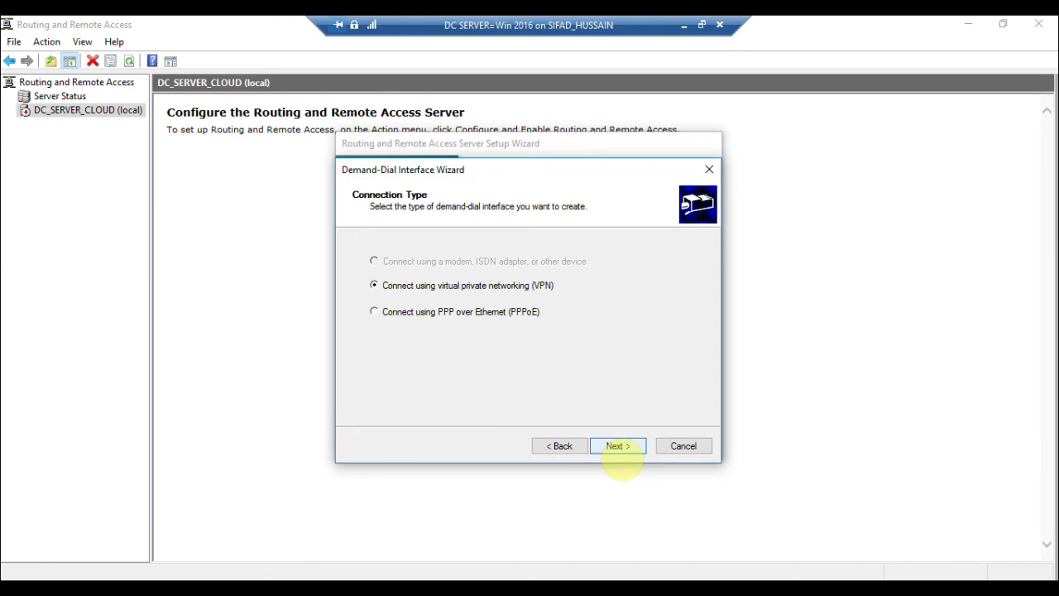
left_click(619, 449)
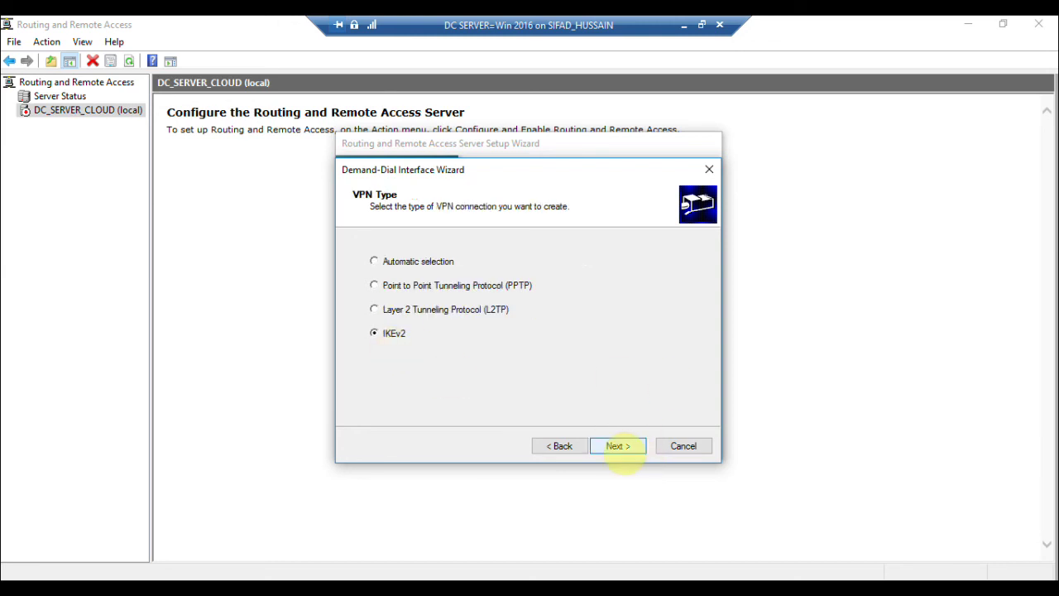
left_click(620, 447)
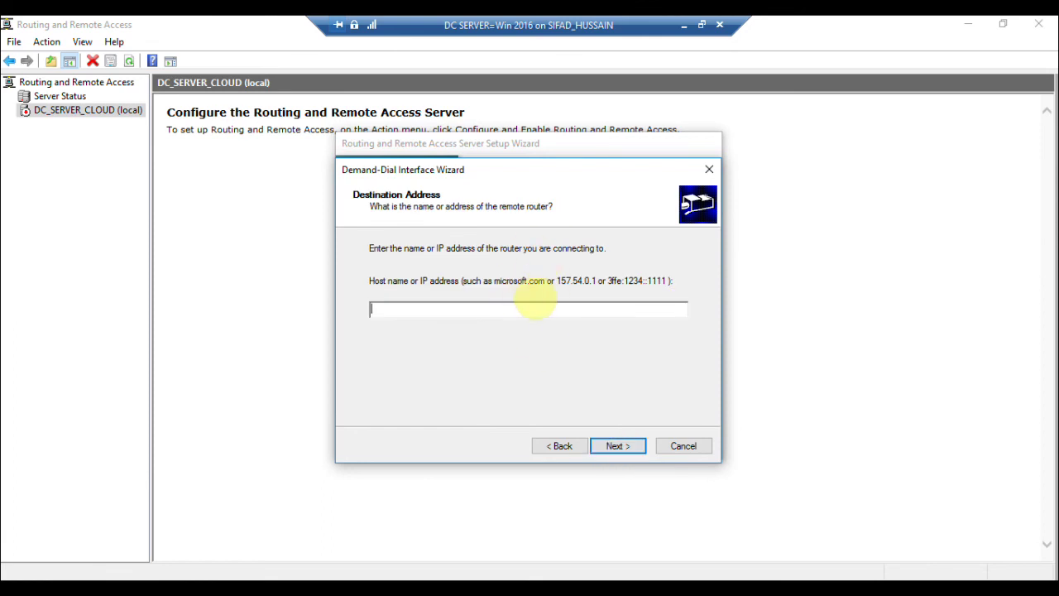
Copy the Azure gateway IP 13.90.230.103 into the destination address and keep IP routing enabled.
left_click(685, 26)
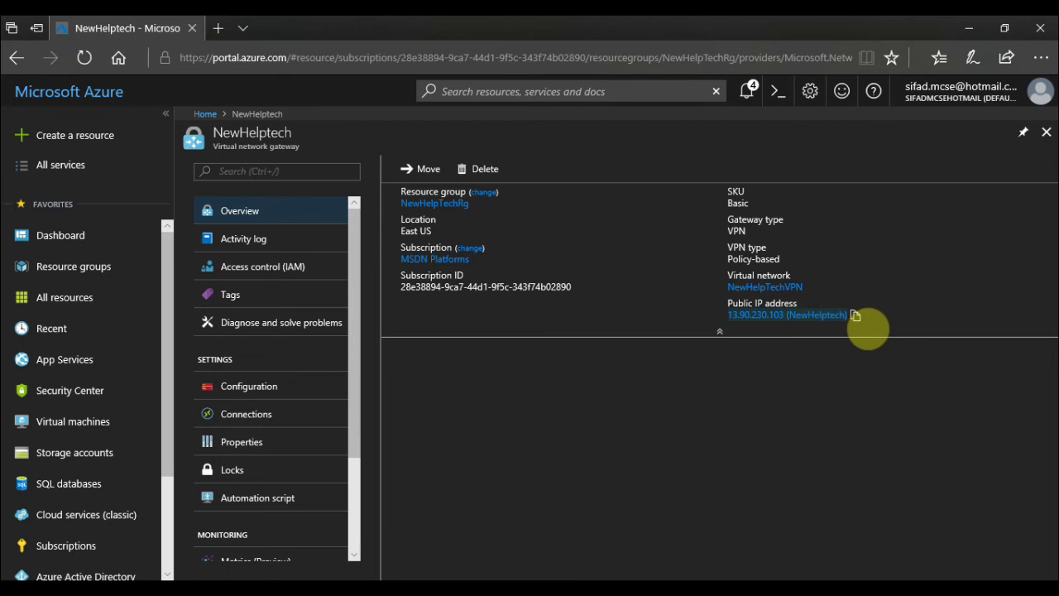
left_click(856, 315)
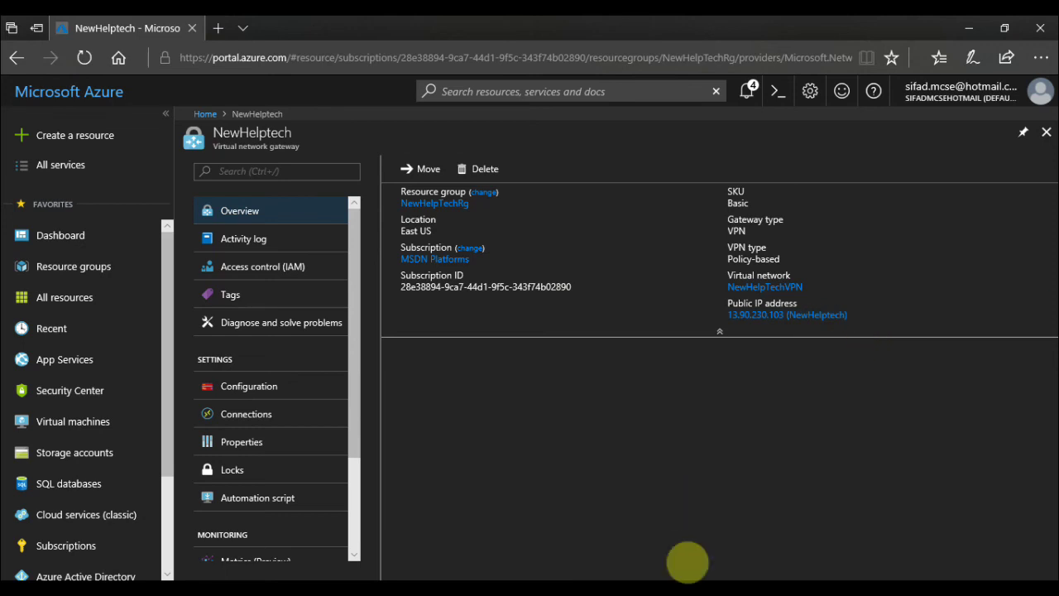
left_click(682, 592)
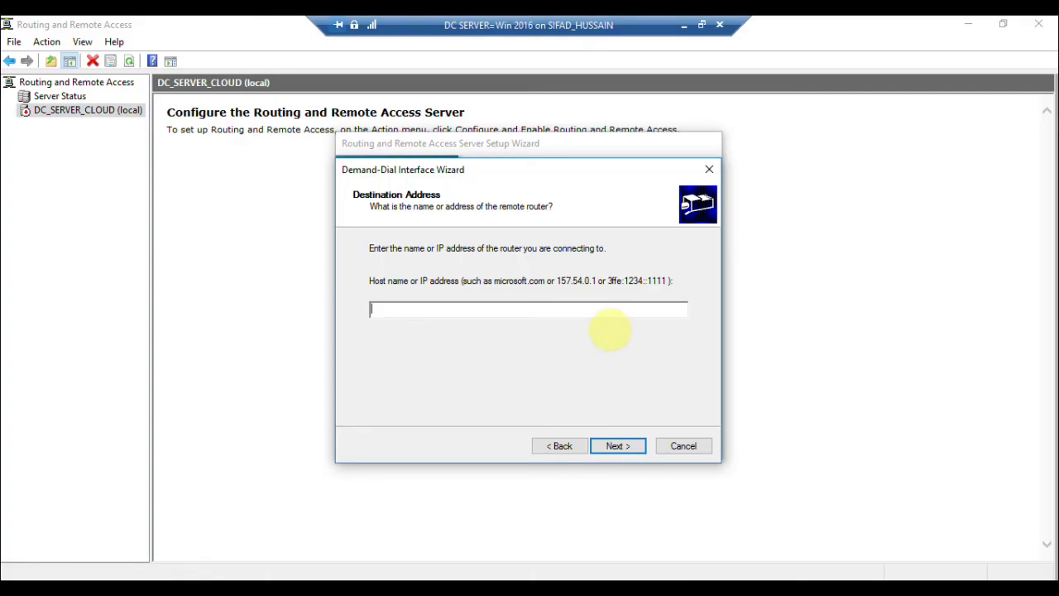
key("ctrl+v")
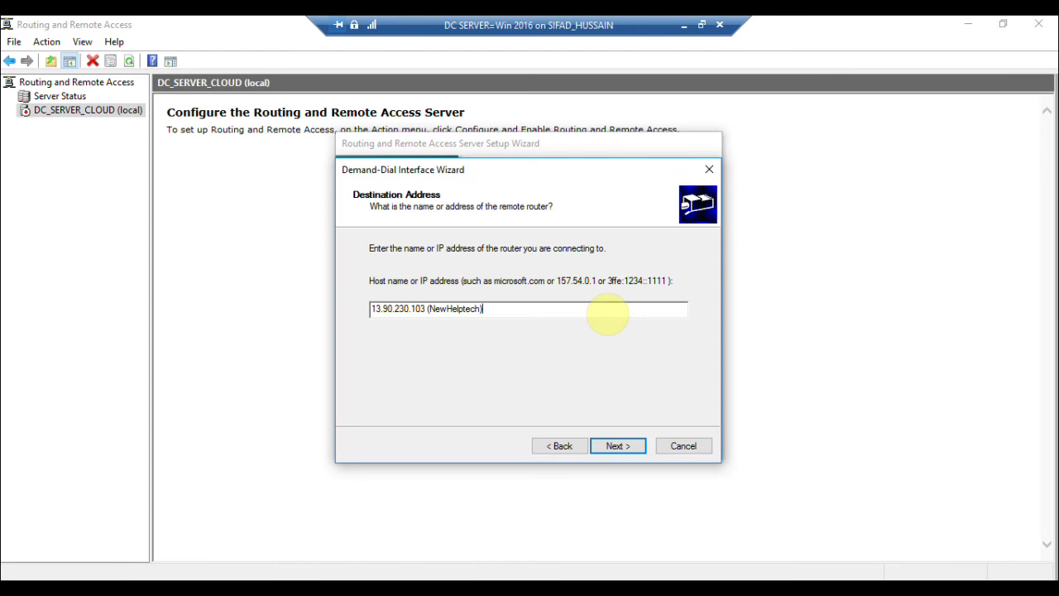
key("BackSpace")
key("BackSpace")
key("BackSpace")
key("BackSpace")
key("BackSpace")
key("BackSpace")
key("BackSpace")
key("BackSpace")
key("BackSpace")
key("BackSpace")
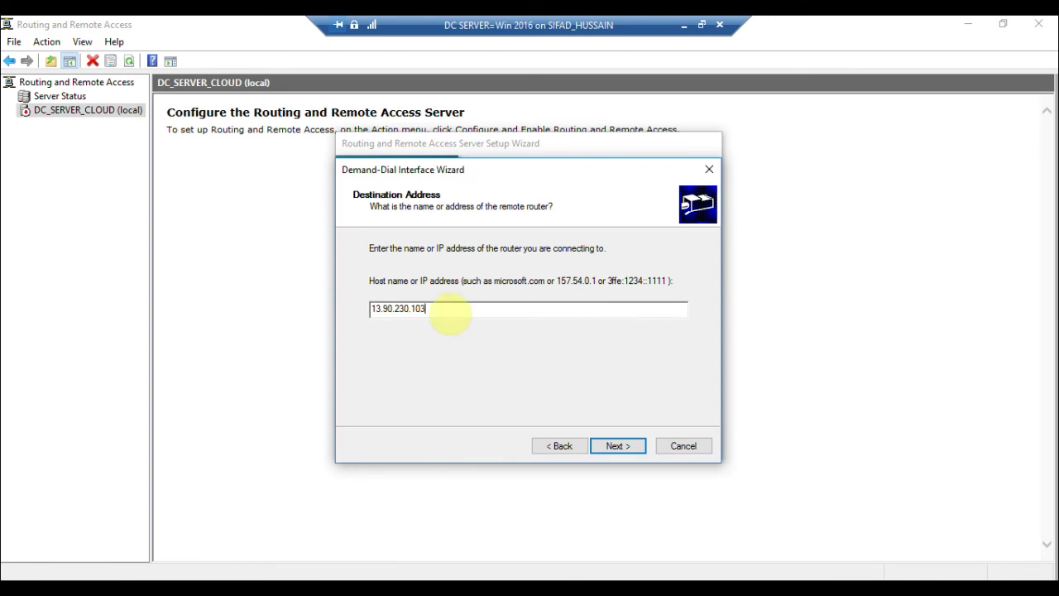
left_click(618, 446)
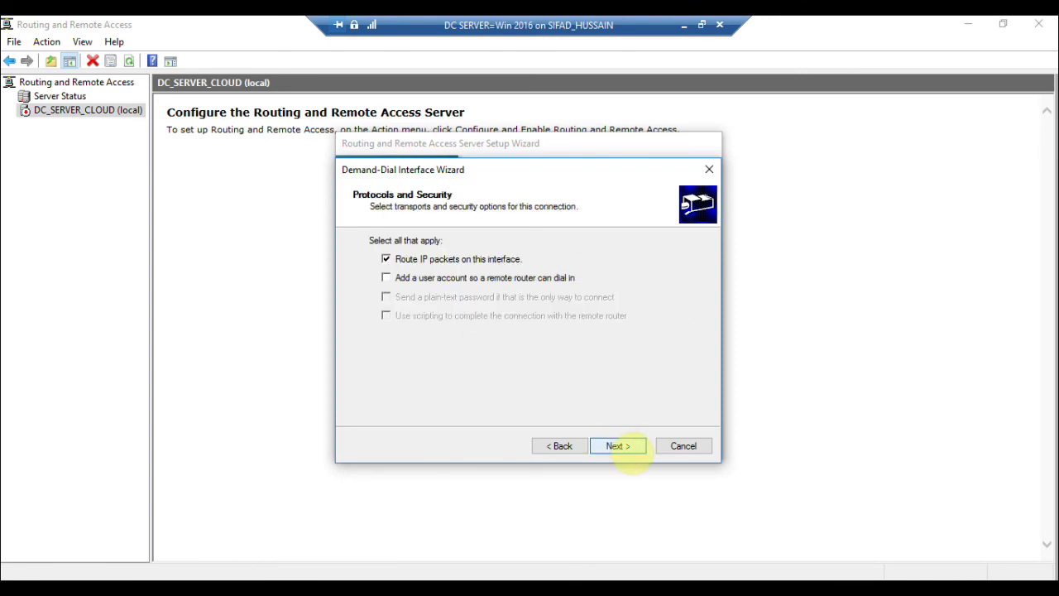
left_click(625, 447)
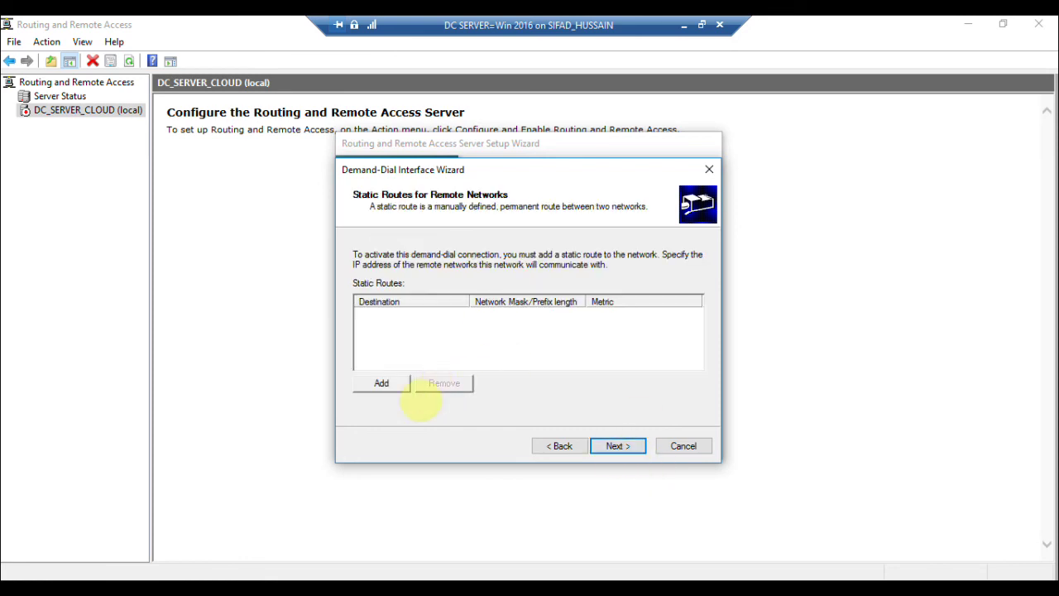
Add a static route to 10.2.0.0 / 255.255.255.0 with metric 24.
left_click(404, 387)
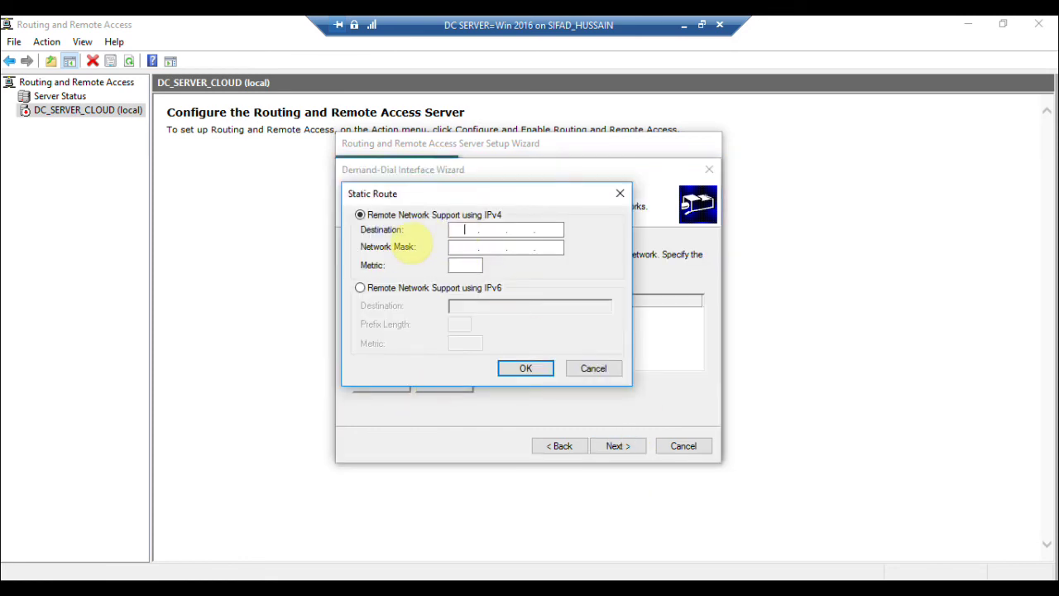
type("10")
type("255.255.255.0")
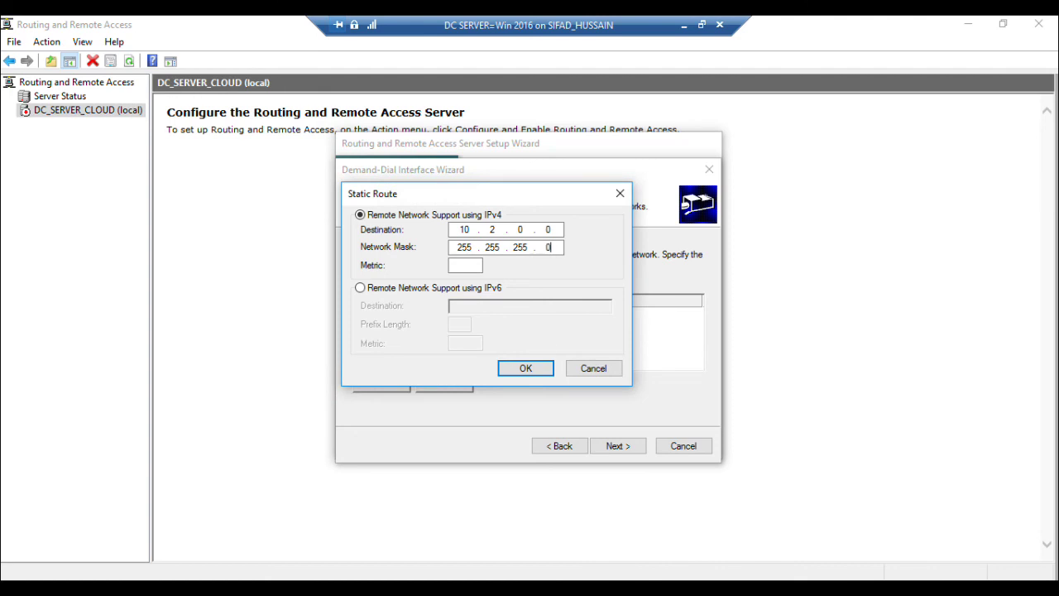
left_click(465, 265)
type("24")
left_click(526, 369)
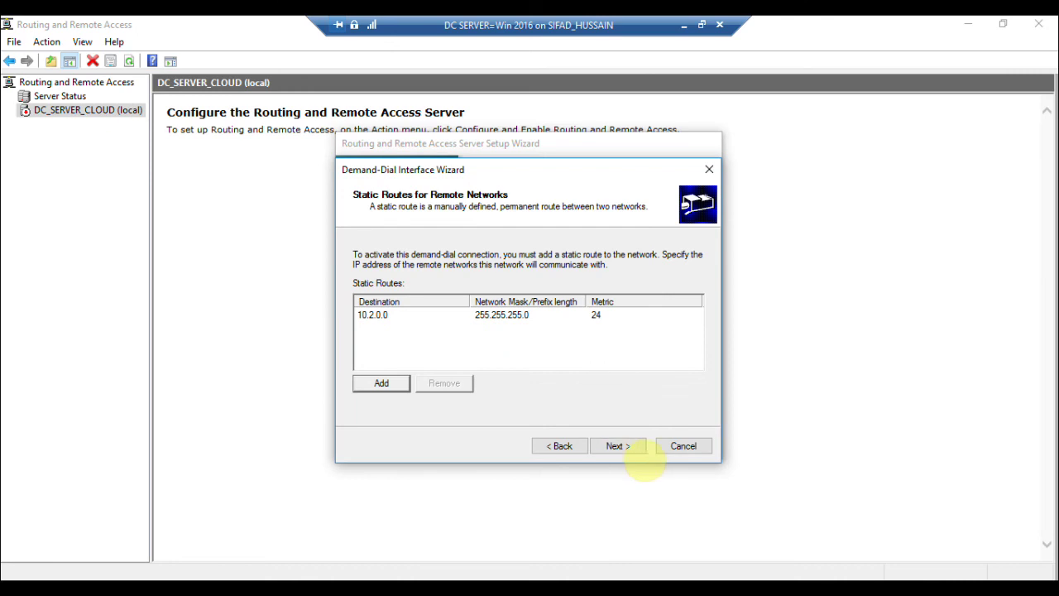
Enter the dial-out user name and finish both the demand-dial and server setup wizards.
left_click(641, 453)
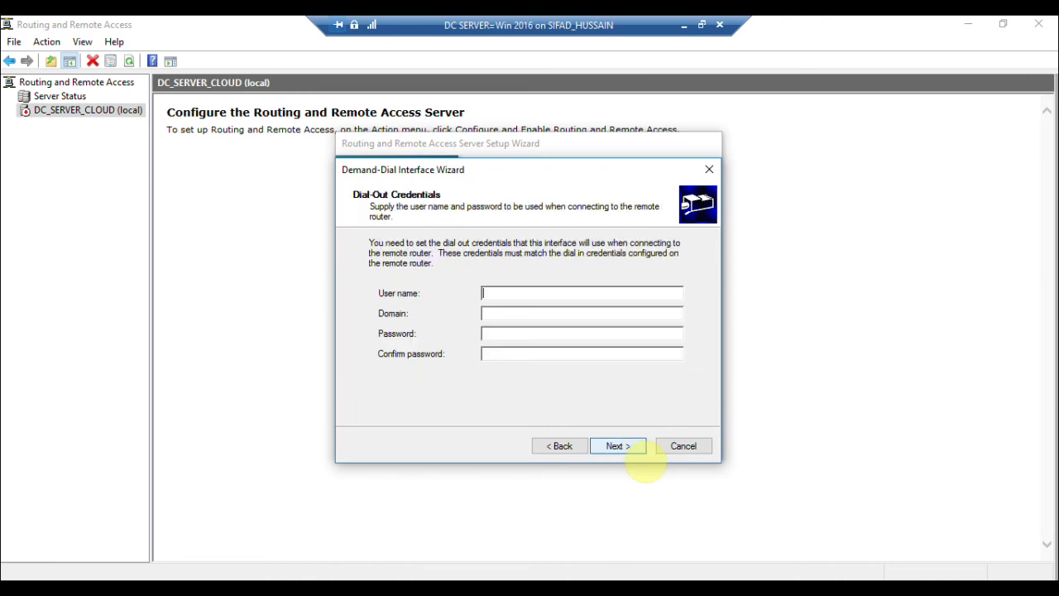
type("Azure")
left_click(636, 455)
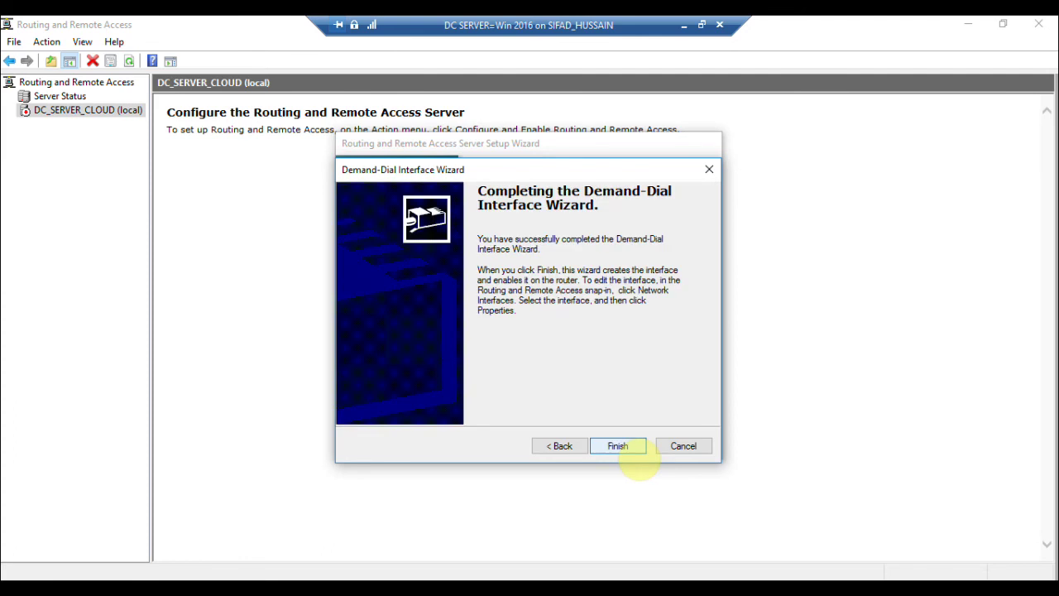
left_click(631, 451)
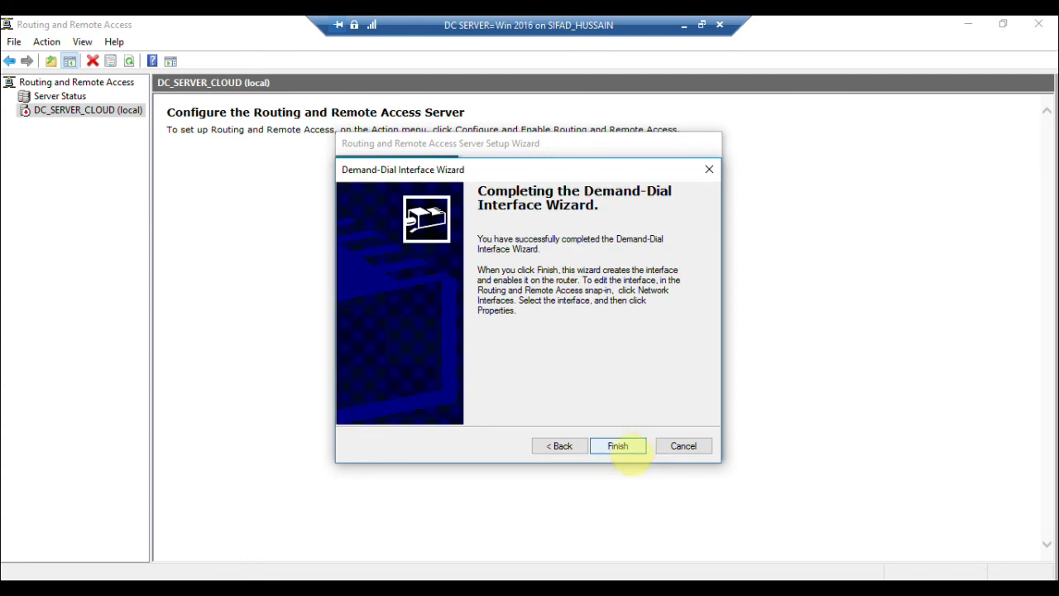
left_click(628, 450)
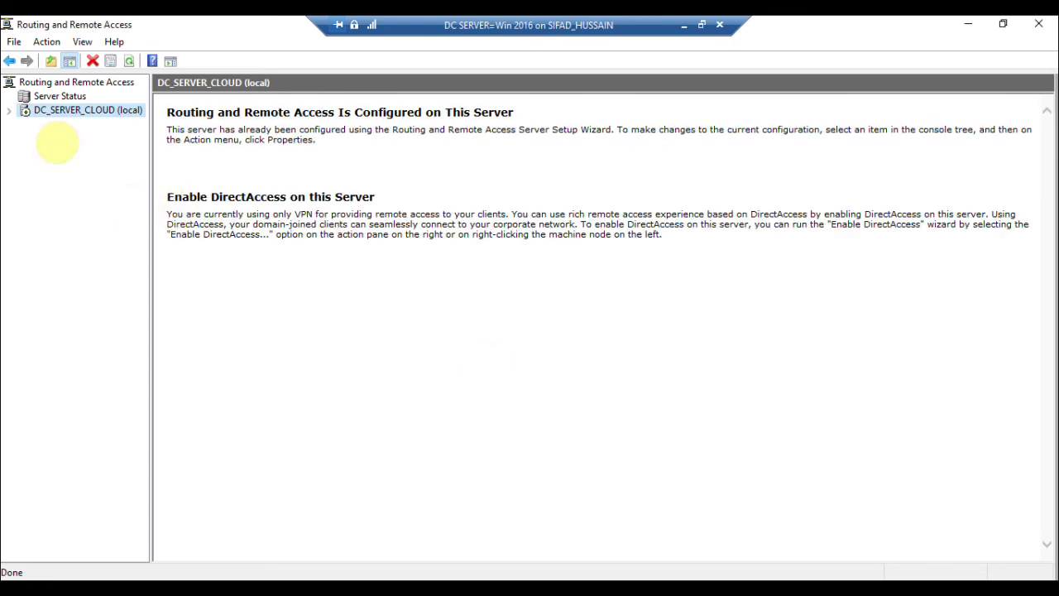
Set the Azure Site-to-Site interface's security to use a preshared key, then switch to the Azure portal.
left_click(8, 110)
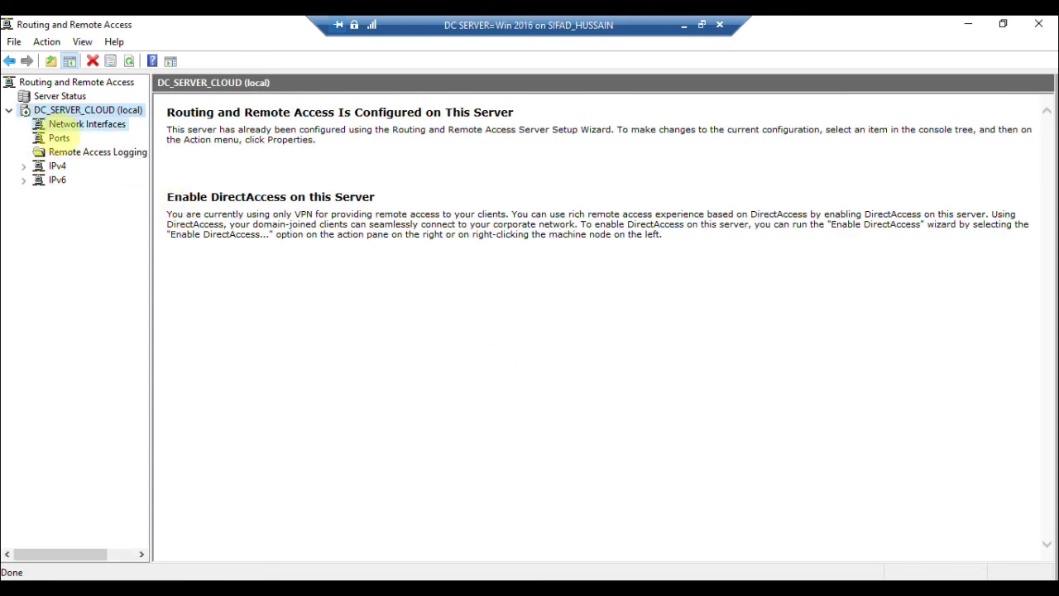
left_click(82, 124)
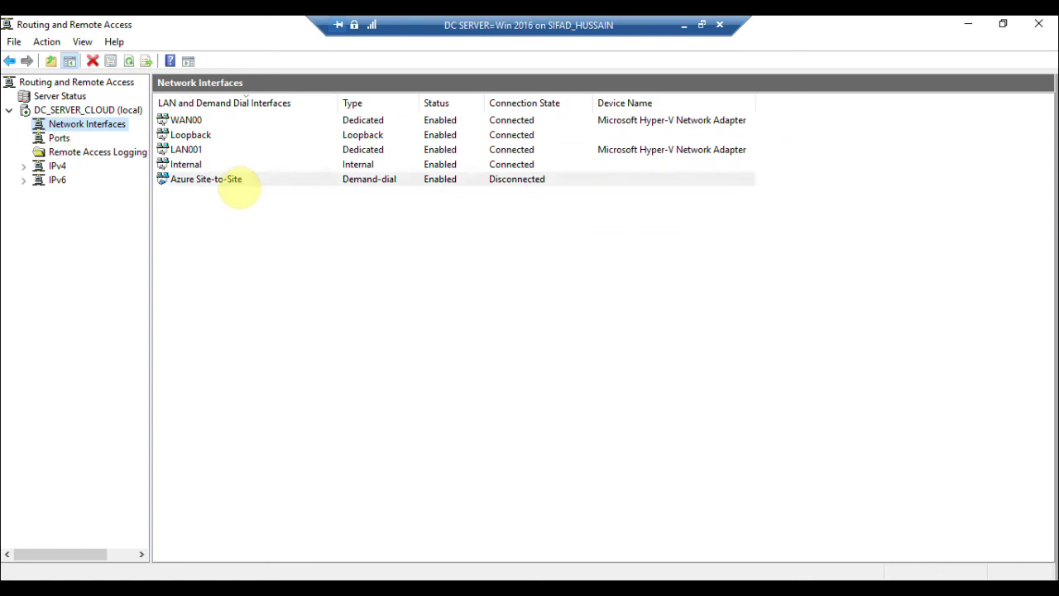
left_click(235, 182)
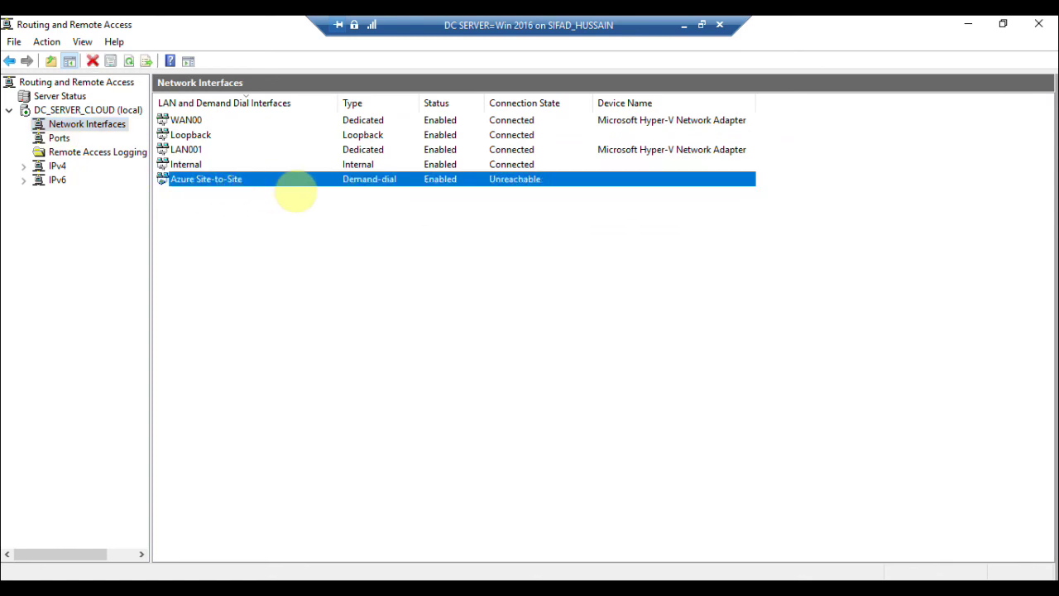
right_click(288, 183)
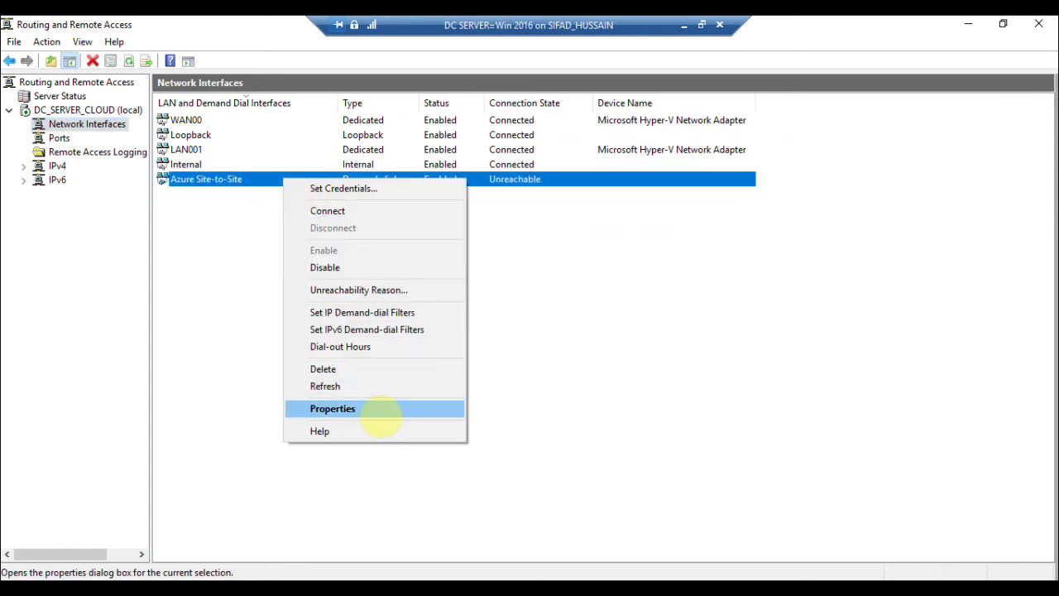
left_click(379, 412)
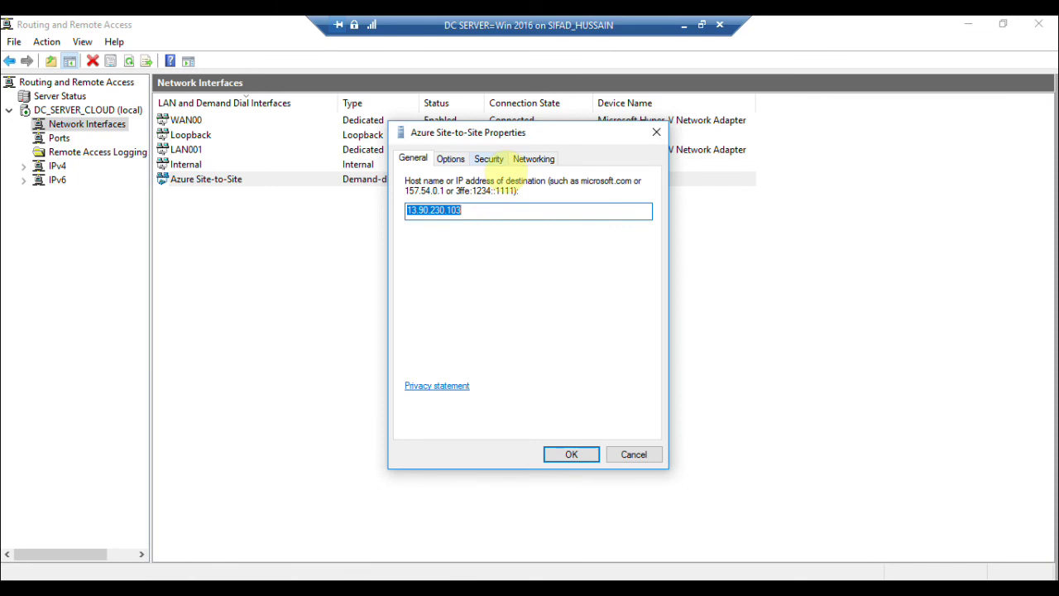
left_click(489, 159)
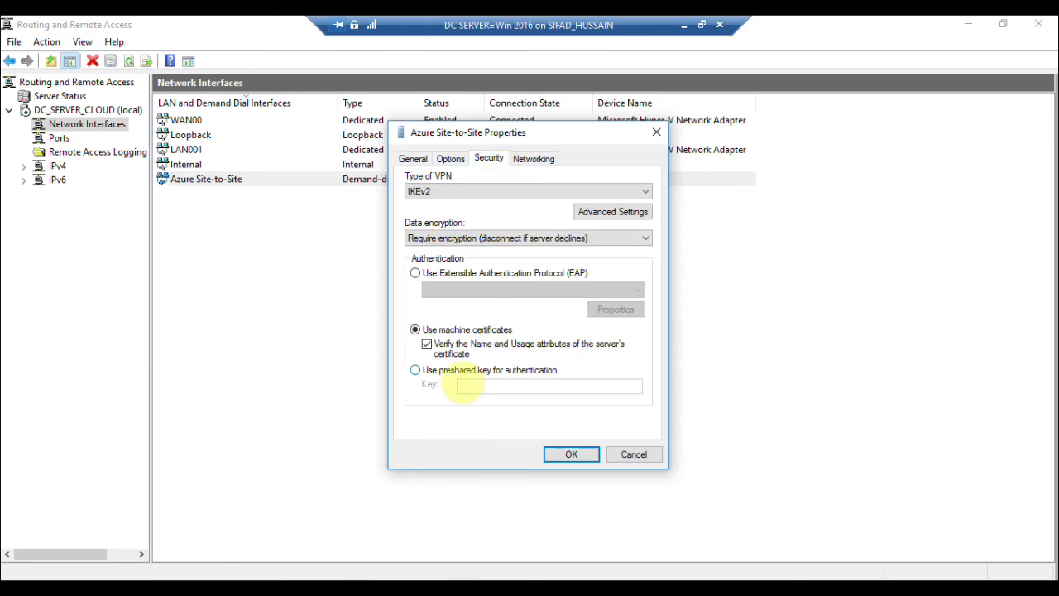
left_click(462, 371)
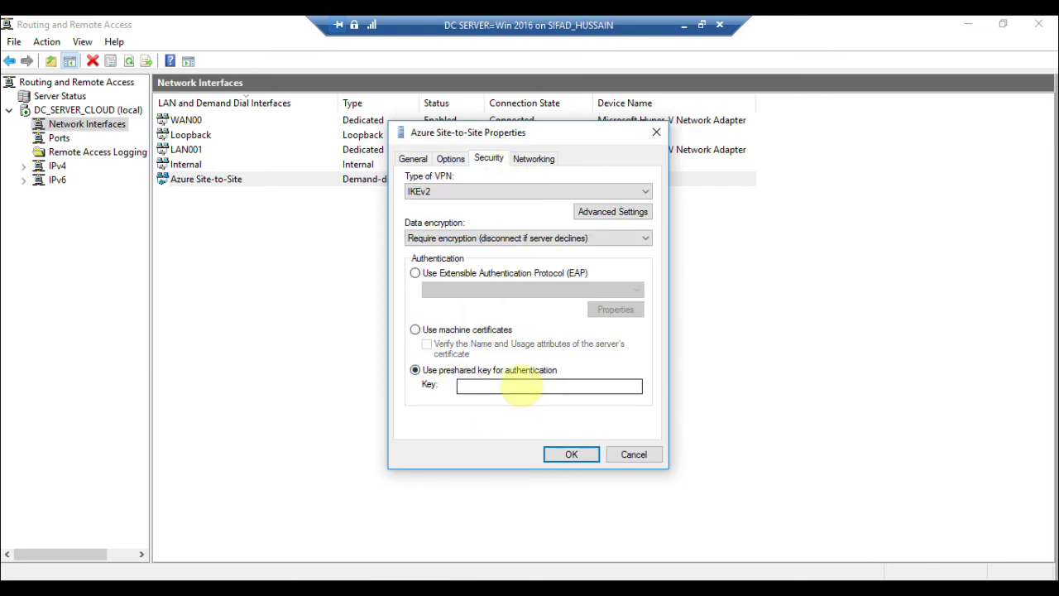
left_click(522, 388)
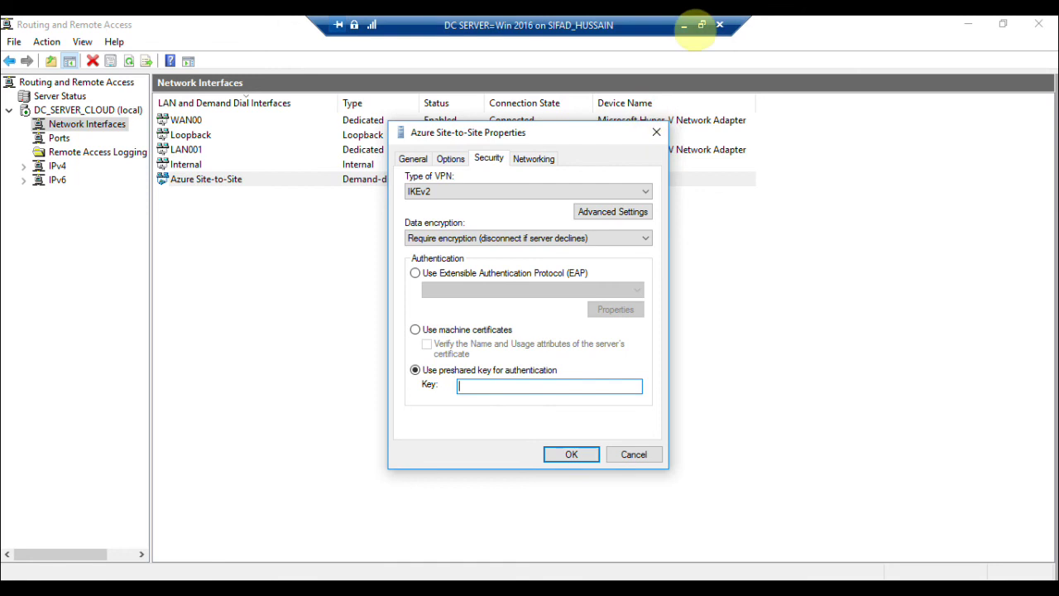
left_click(685, 26)
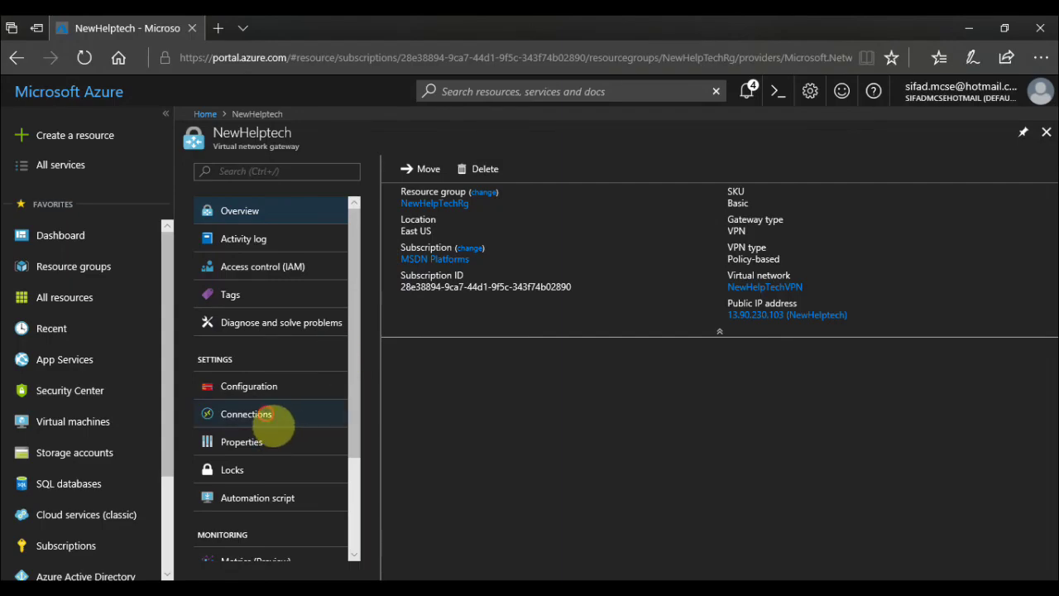
Copy the shared key from the Newhelptechlocal connection in the Azure portal.
left_click(267, 415)
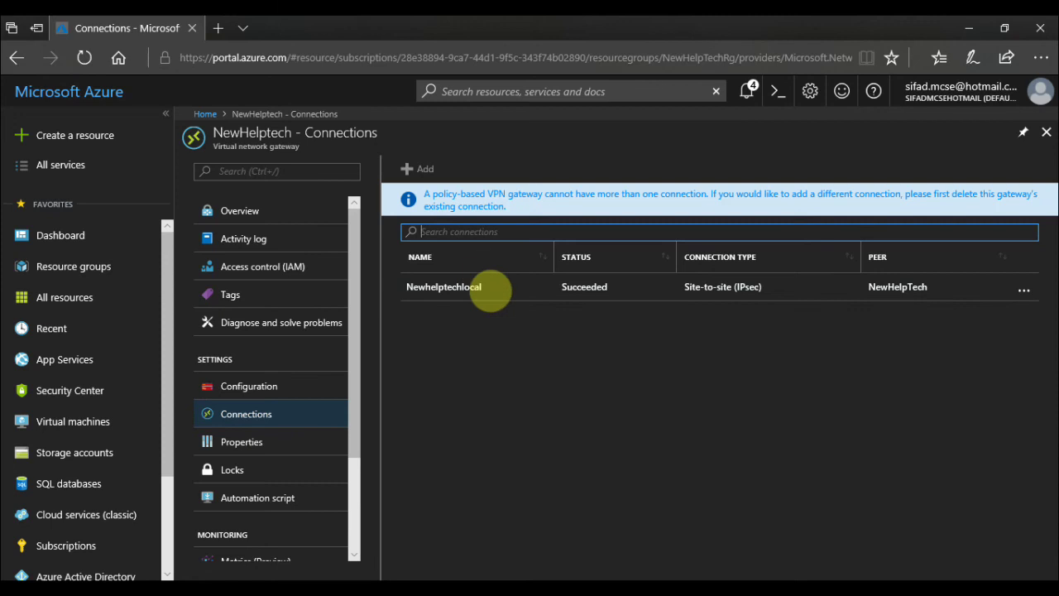
left_click(488, 286)
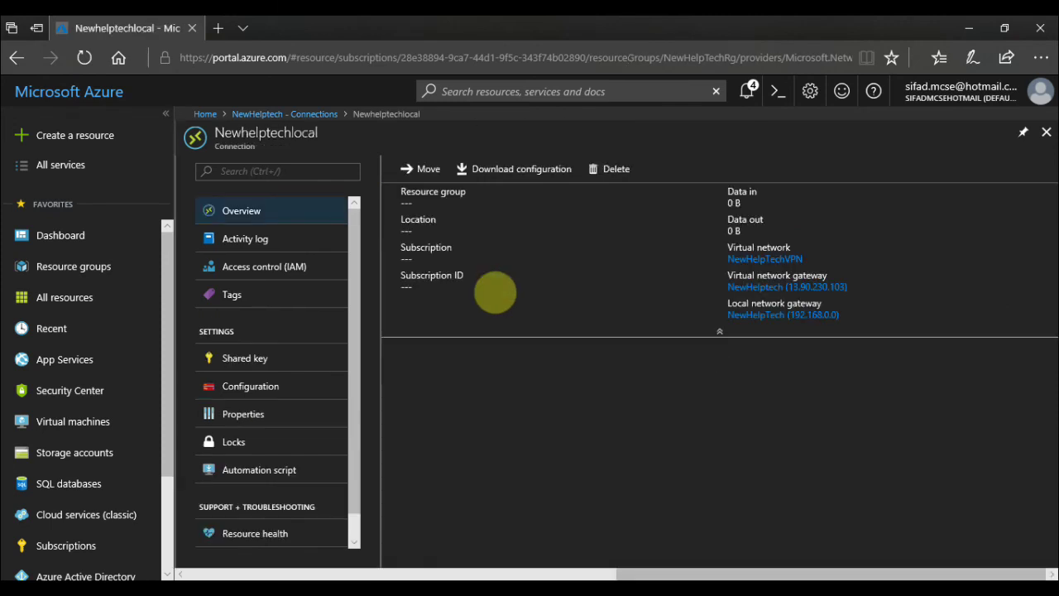
left_click(272, 362)
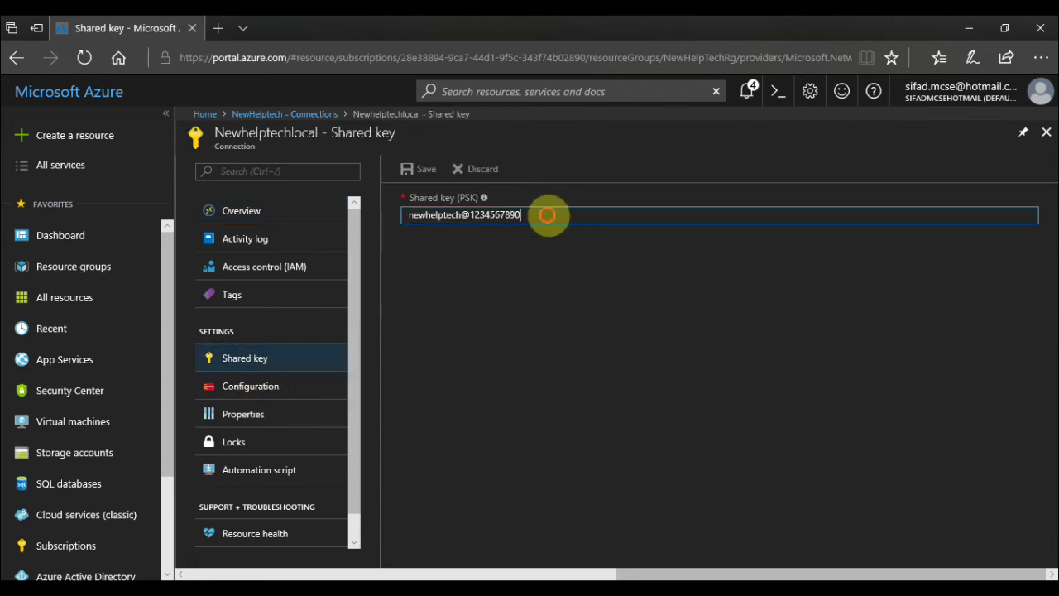
triple_click(548, 215)
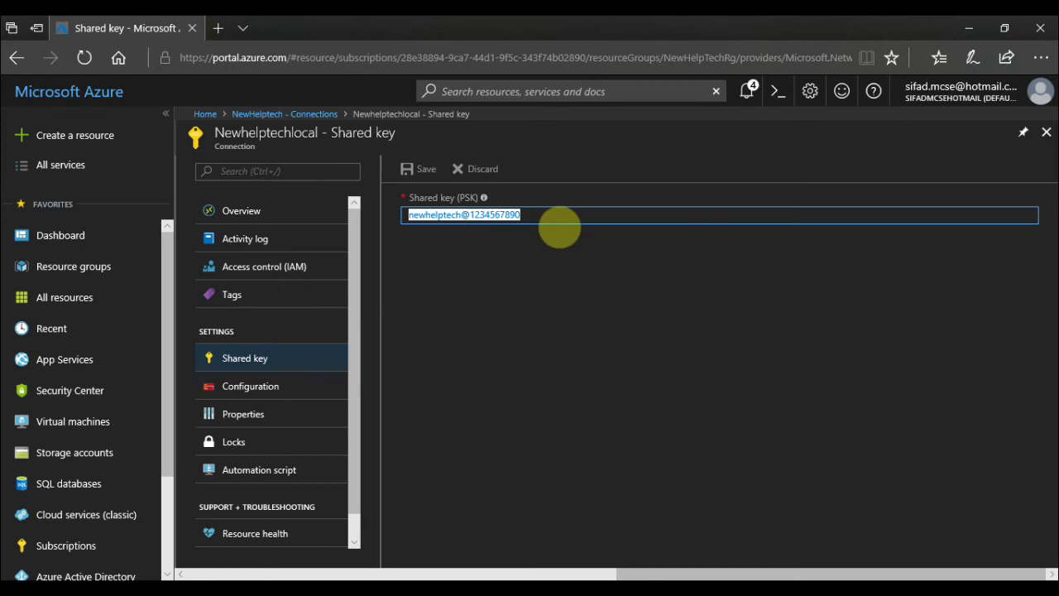
right_click(494, 218)
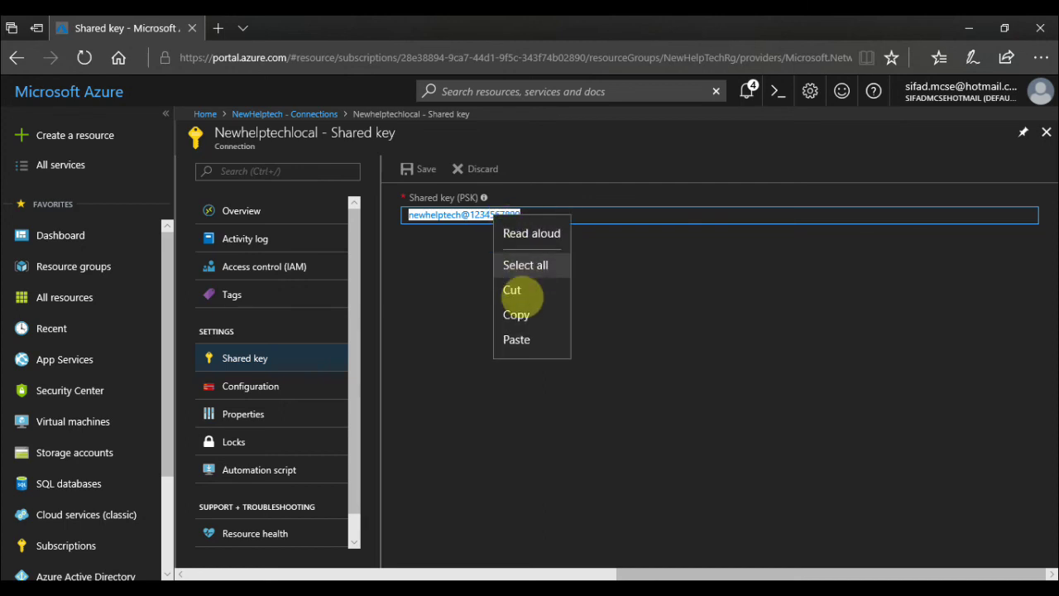
left_click(518, 316)
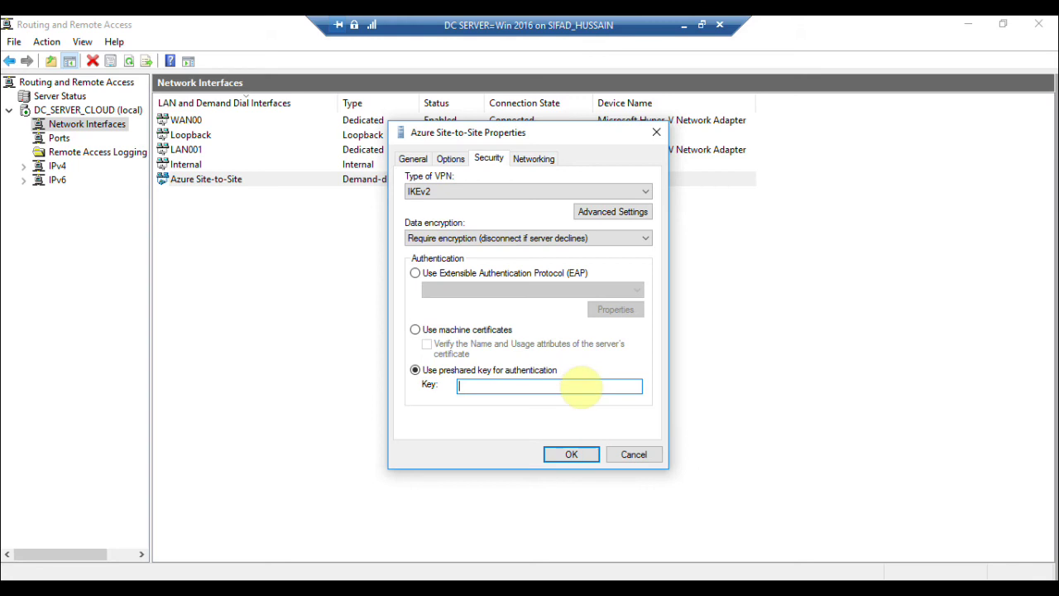
Paste the Azure shared key into Azure Site-to-Site, save it, and connect the interface.
key("ctrl+v")
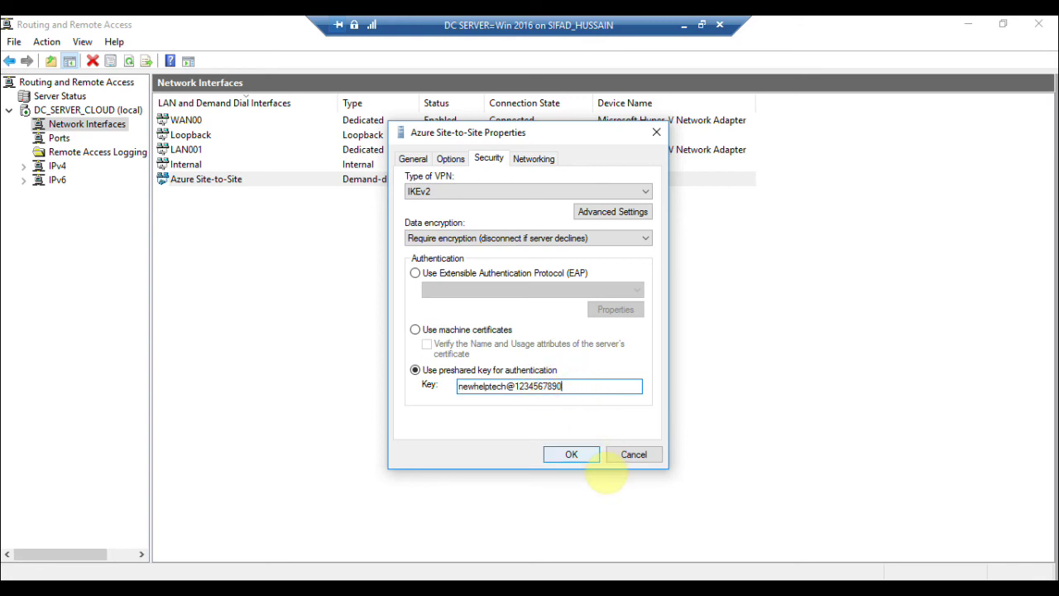
left_click(589, 457)
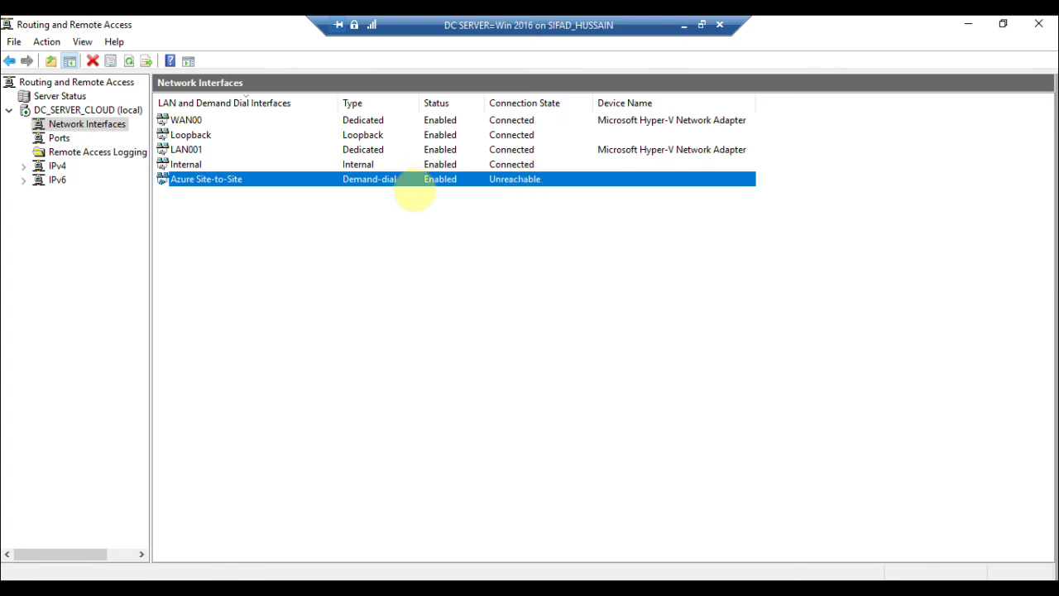
right_click(406, 179)
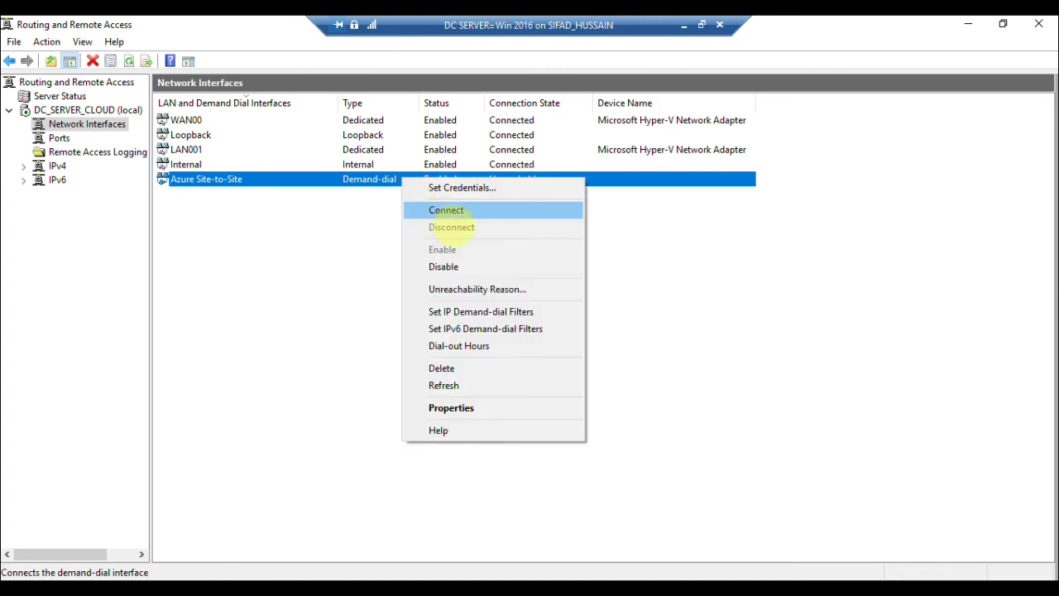
left_click(422, 208)
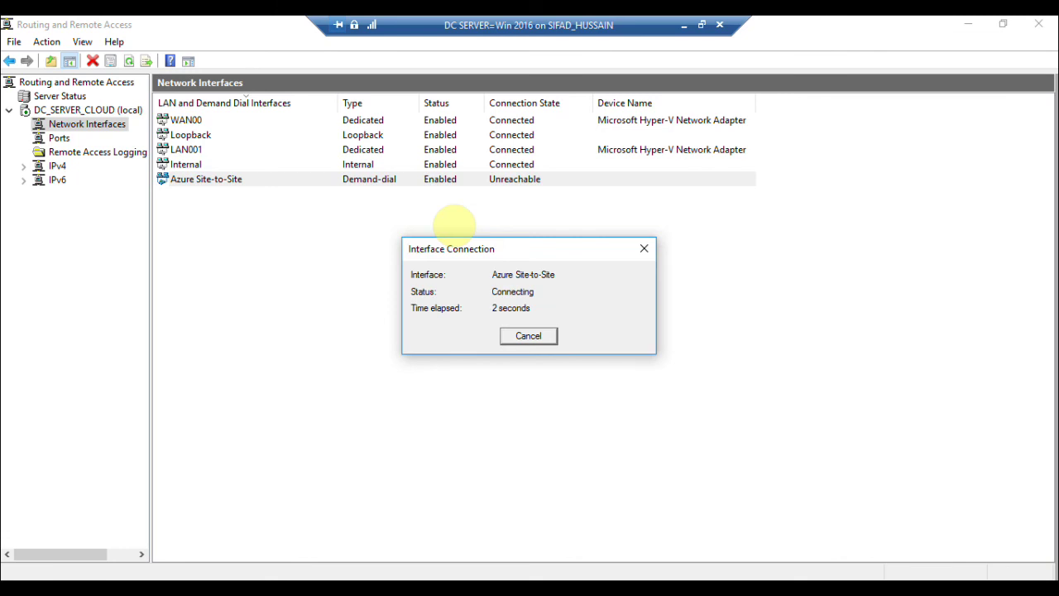